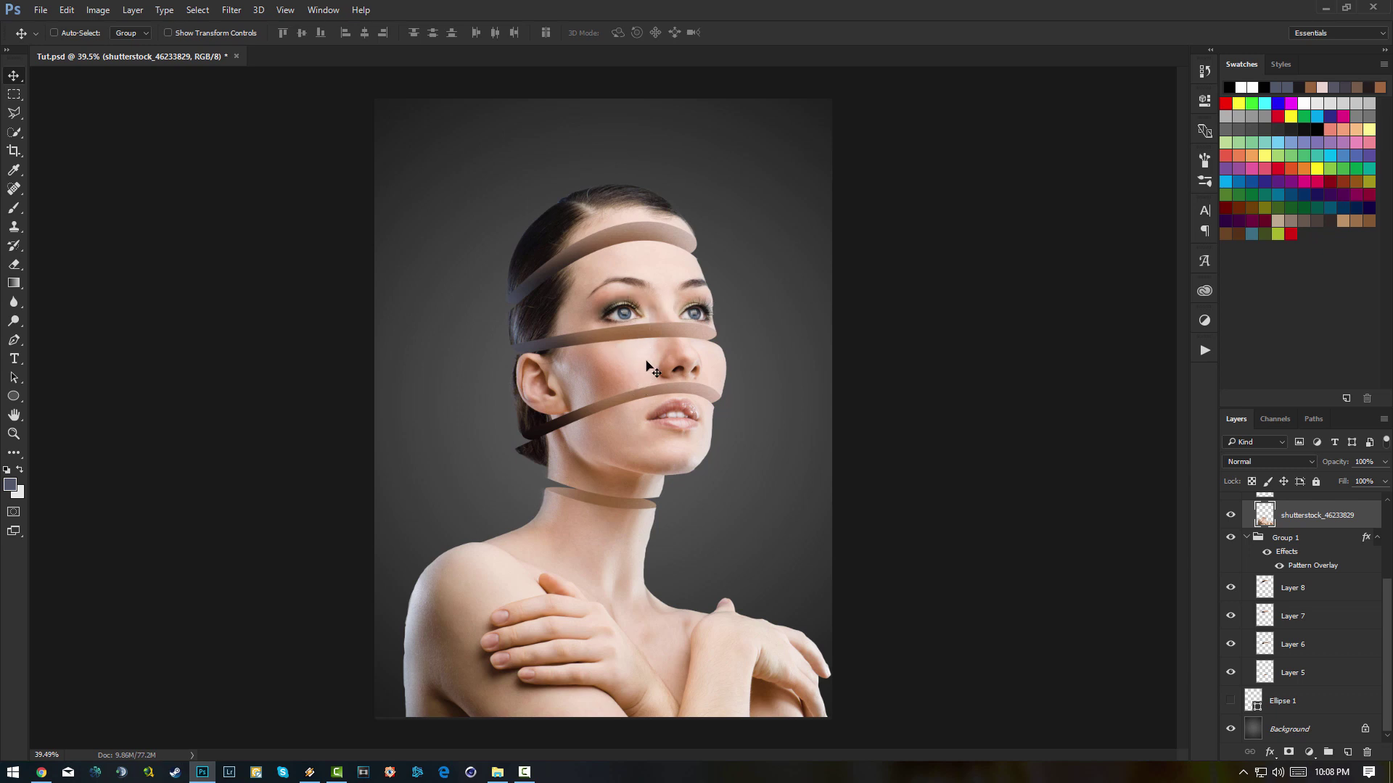
- Select Group 2 of the finished sliced artwork in the Layers panel and remove it
scroll(658, 290, "up", 3)
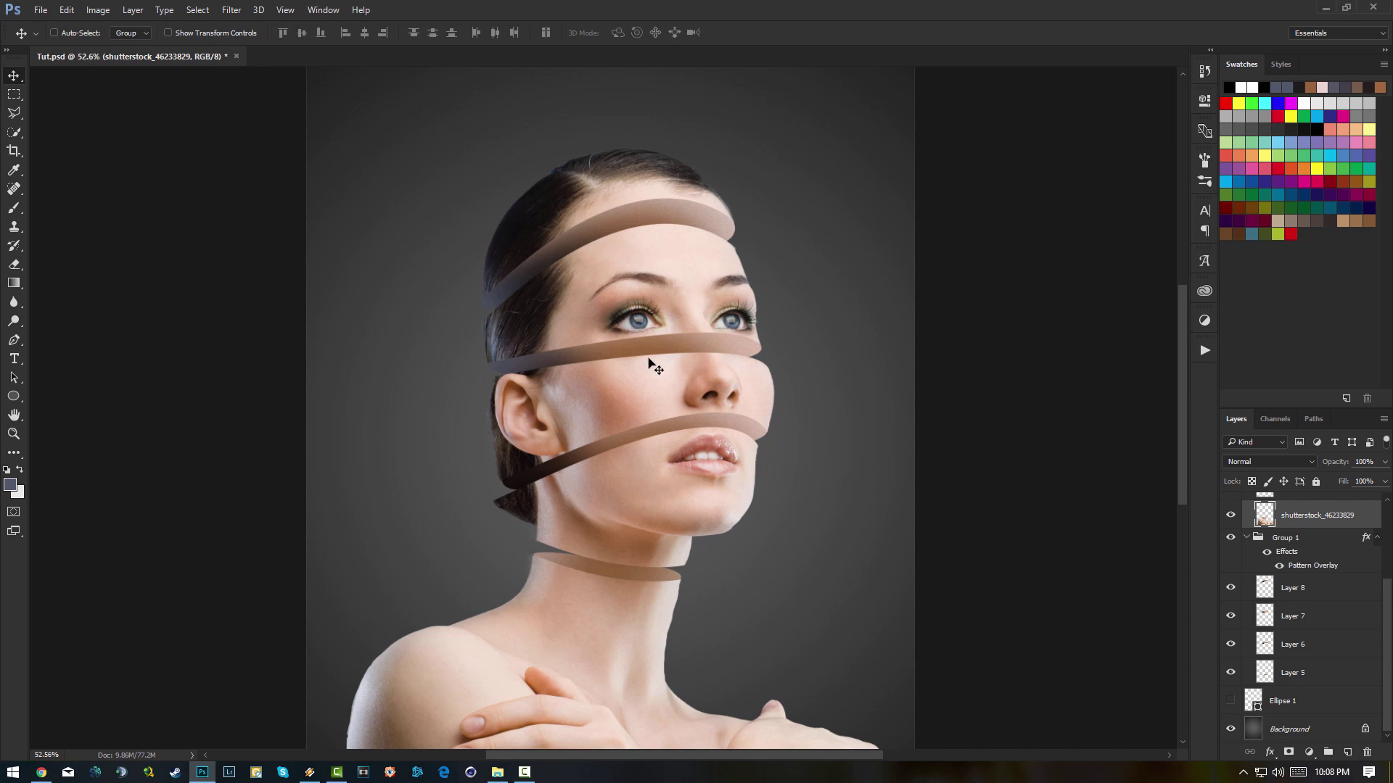
scroll(629, 364, "down", 2)
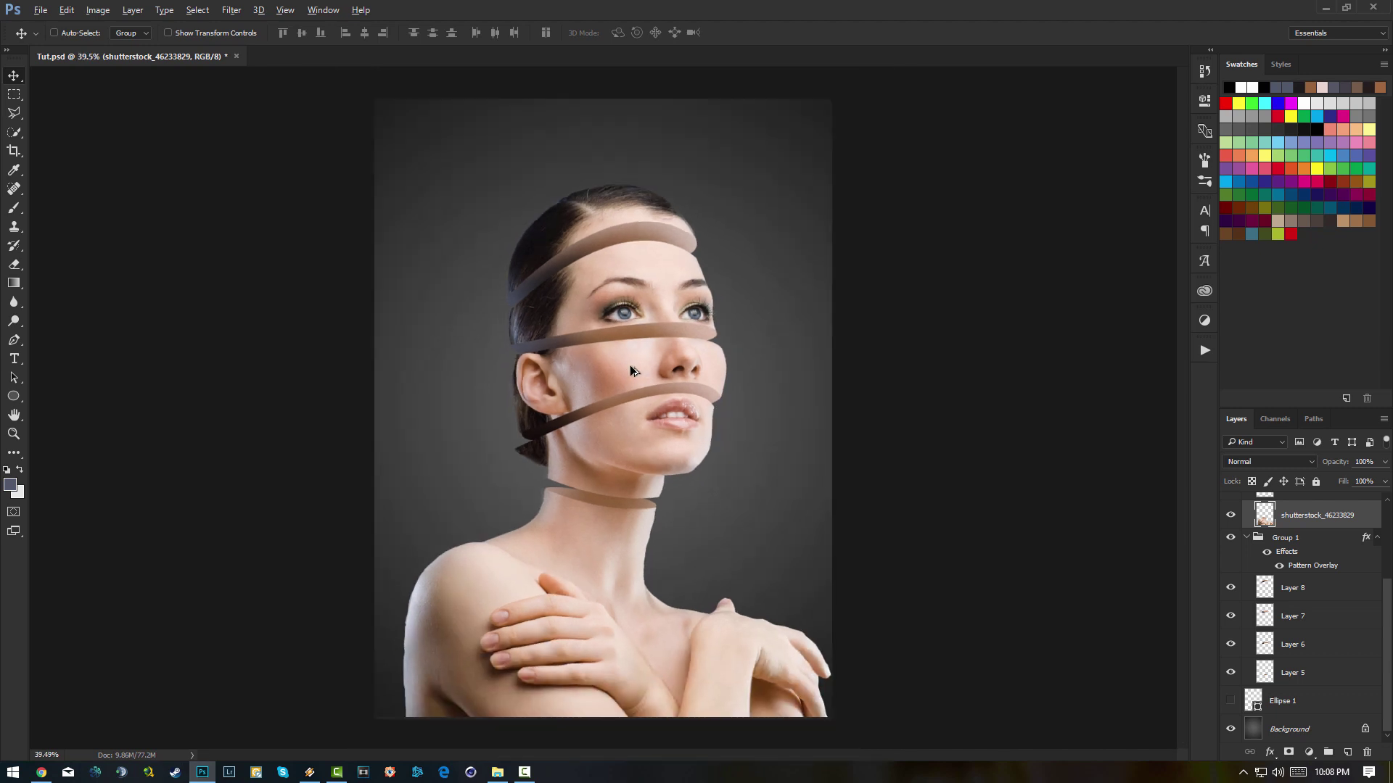
scroll(630, 366, "down", 1)
scroll(631, 383, "up", 2)
scroll(1323, 521, "up", 3)
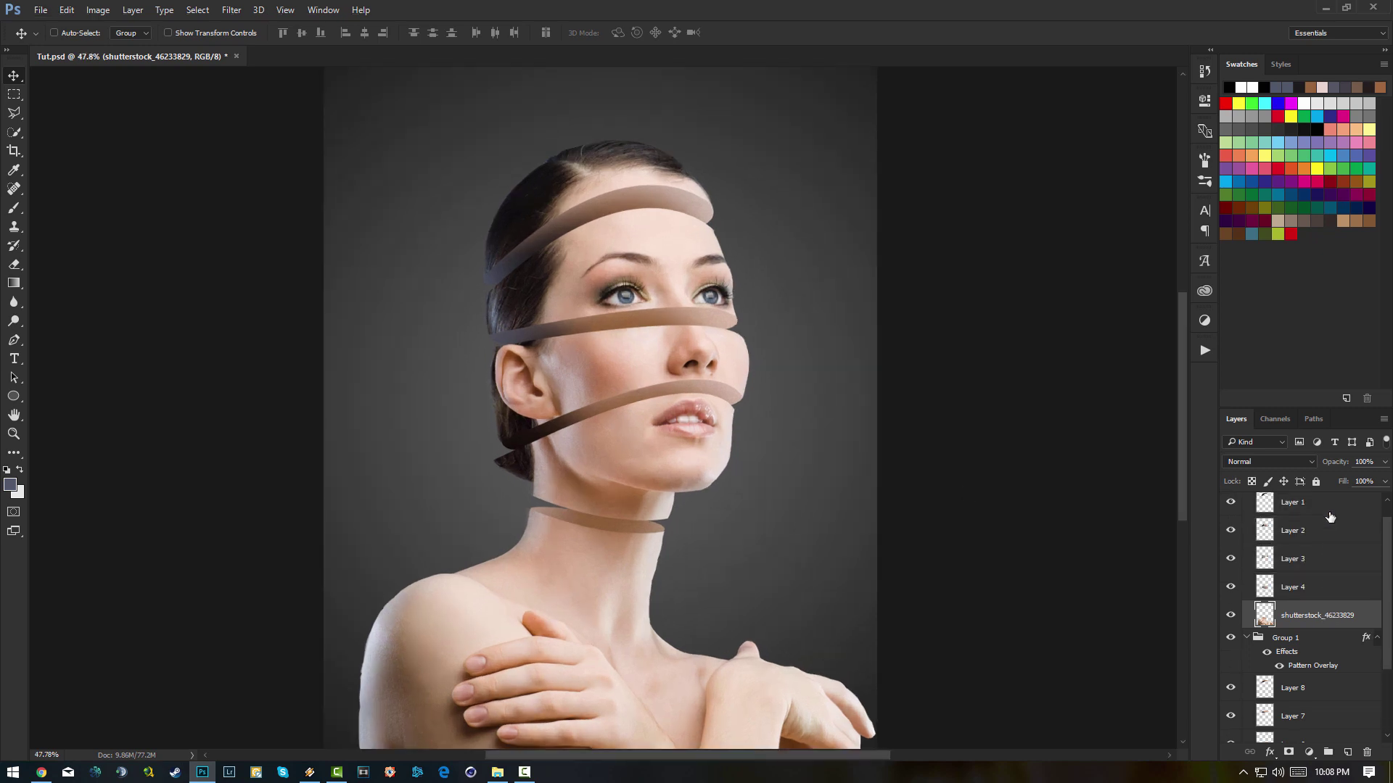
left_click(1326, 507)
key("ctrl+alt+z")
key("ctrl+alt+z")
key("ctrl+alt+z")
key("ctrl+alt+z")
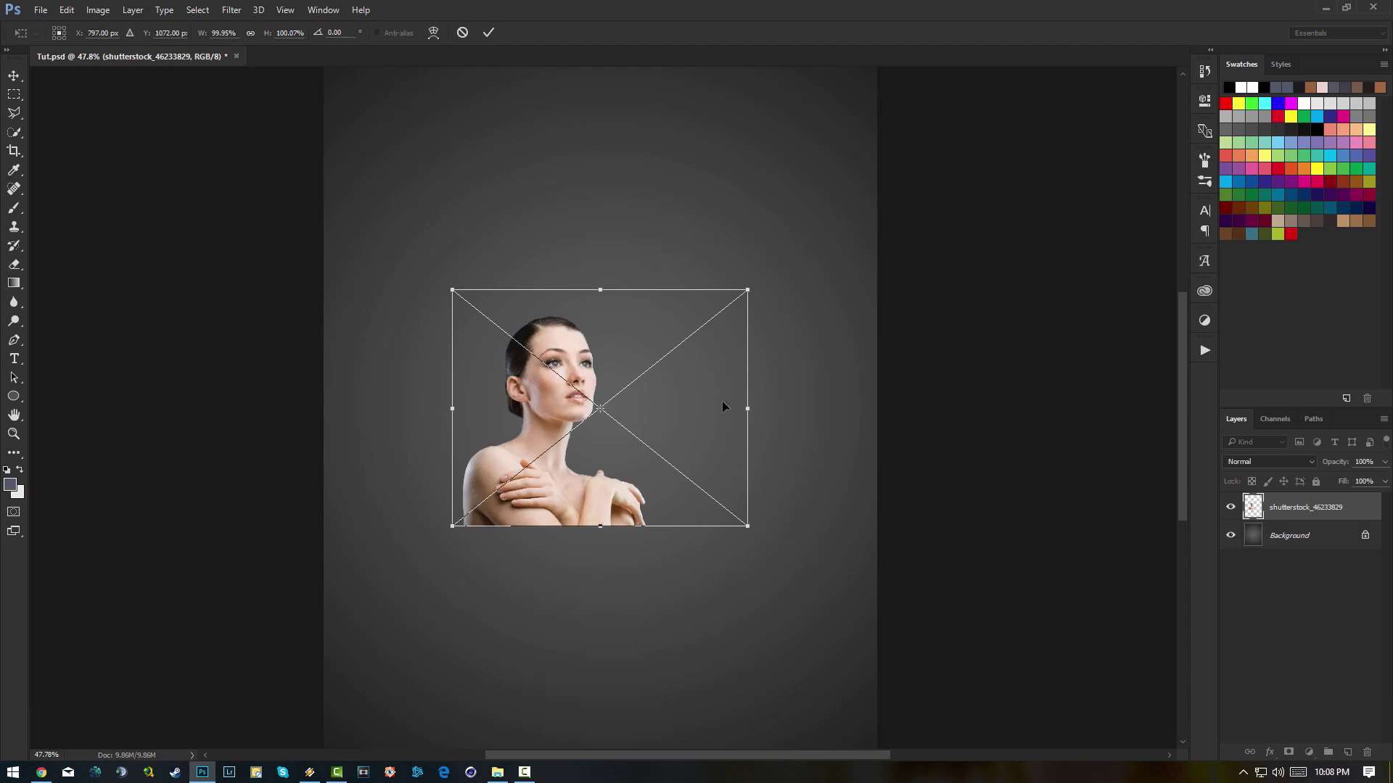
- Scale the placed portrait to about 260%, set it on the canvas bottom edge, and commit
left_click_drag(680, 412, 659, 353)
scroll(660, 353, "down", 2)
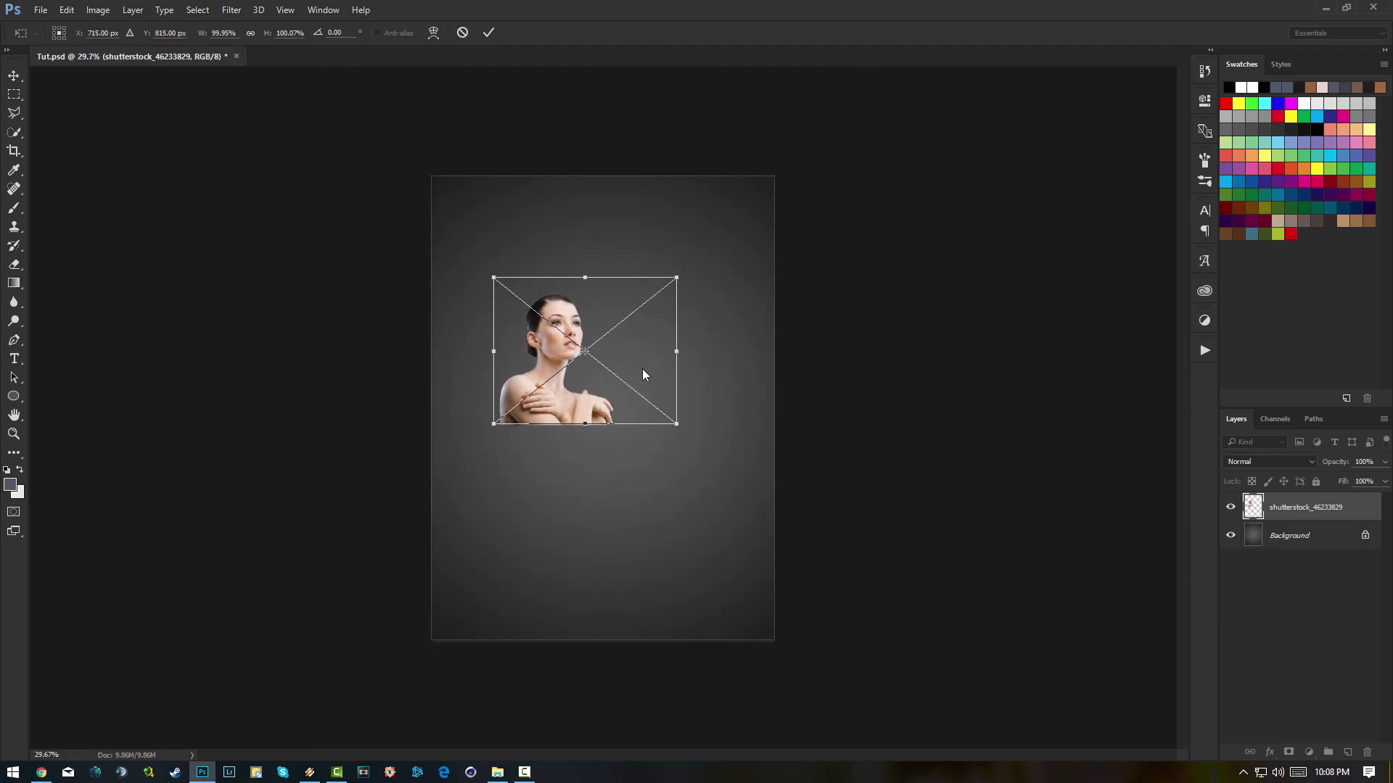
left_click_drag(682, 430, 975, 648)
left_click_drag(915, 526, 889, 511)
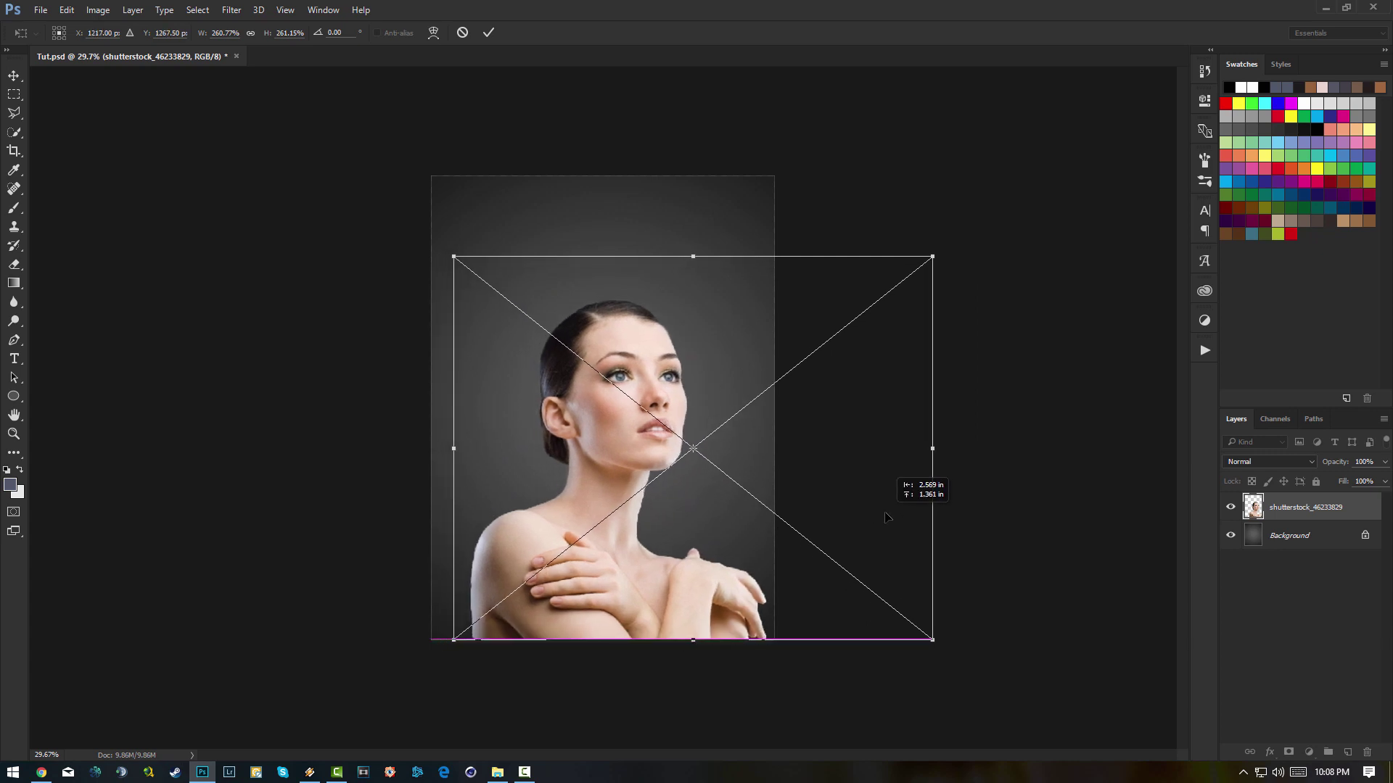
key("Return")
scroll(643, 403, "up", 2)
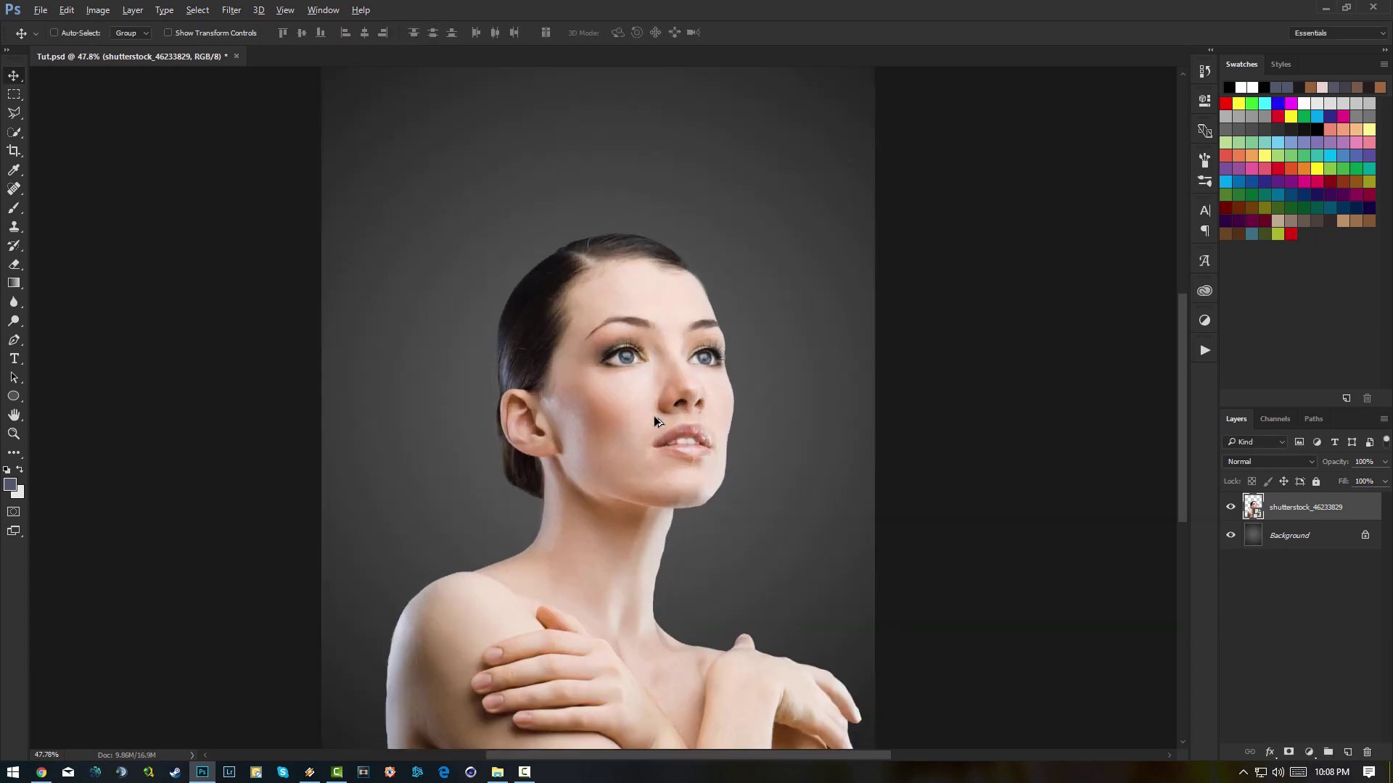
- Rename the portrait layer to 'model'
left_click(1232, 508)
left_click(1232, 508)
double_click(1289, 509)
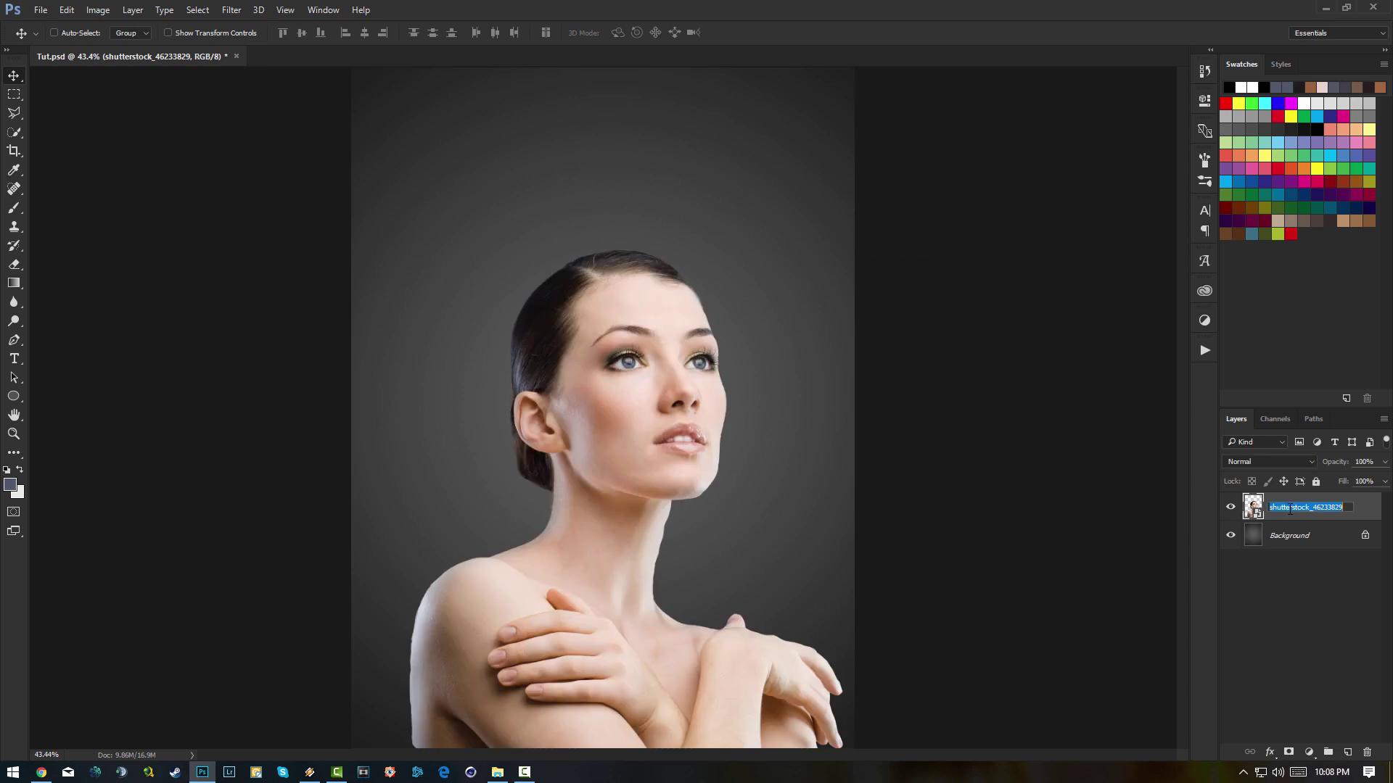
type("model")
key("Return")
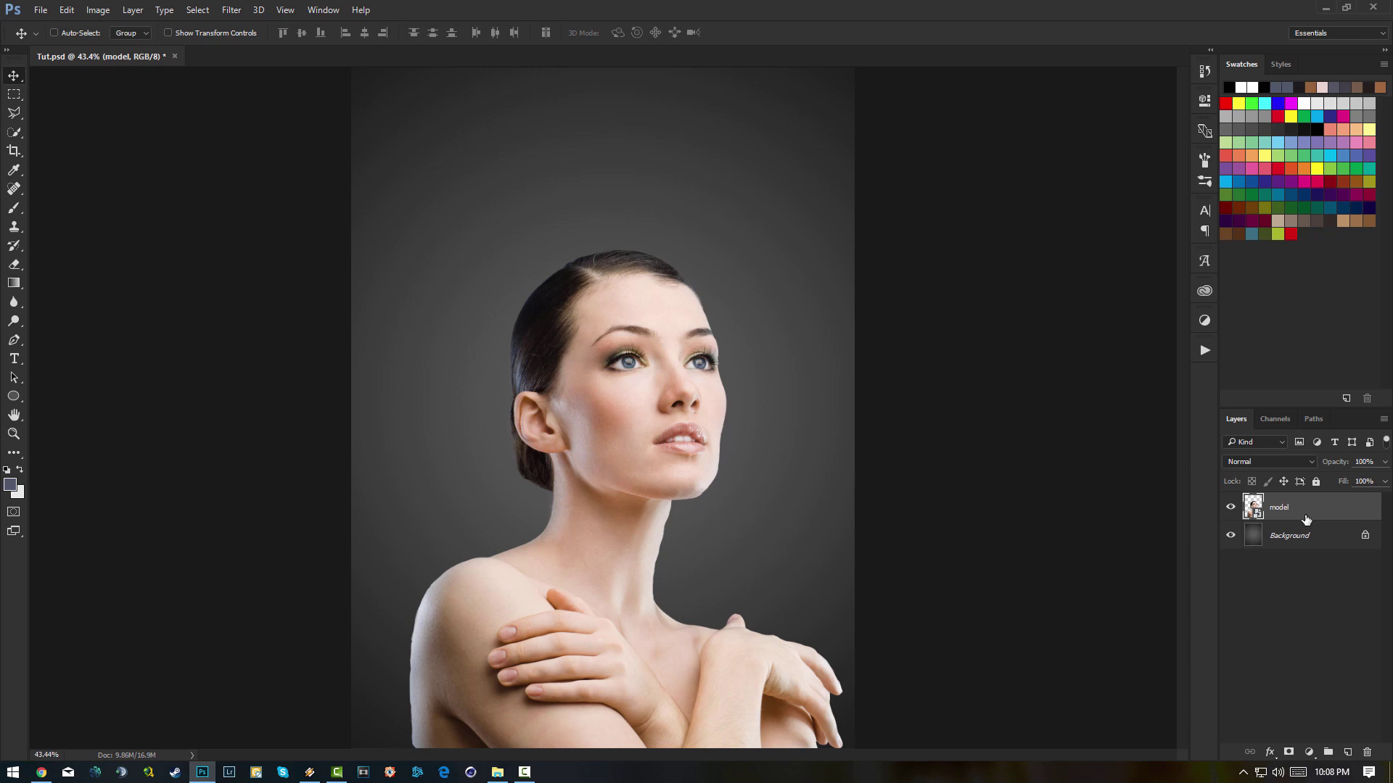
- Duplicate the model layer, place the copy beneath it, and hide the copy
key("ctrl+j")
left_click_drag(1283, 513, 1242, 540)
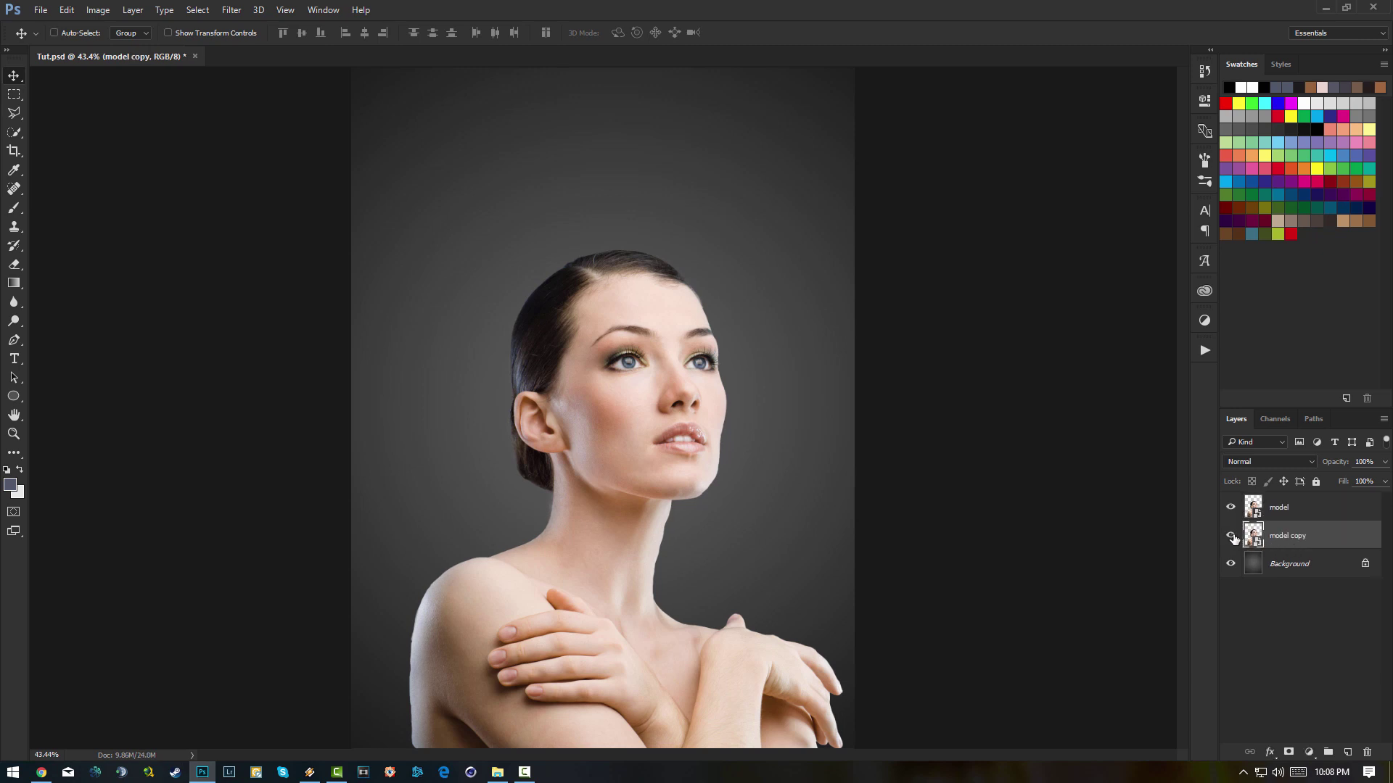
left_click(1231, 537)
- Rasterize the model layer
left_click(1303, 510)
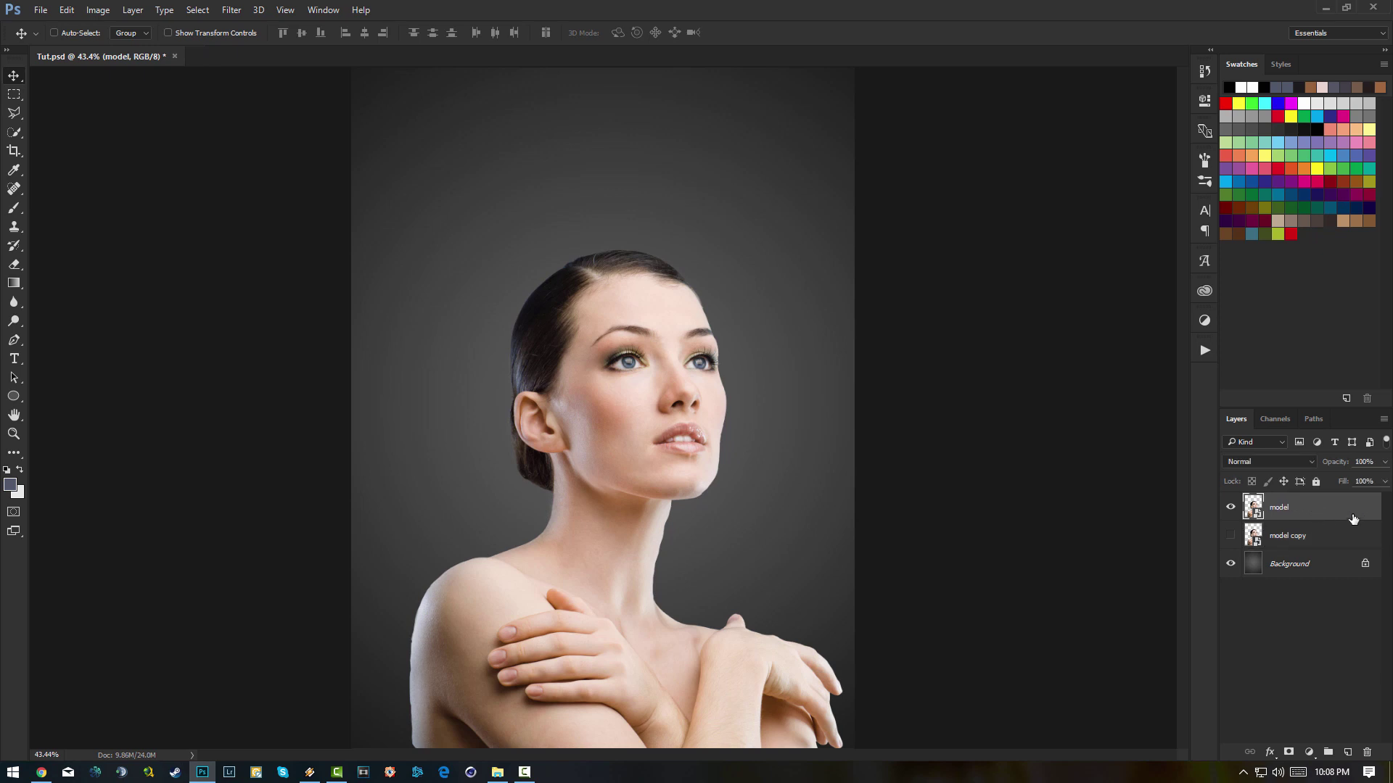
right_click(1324, 509)
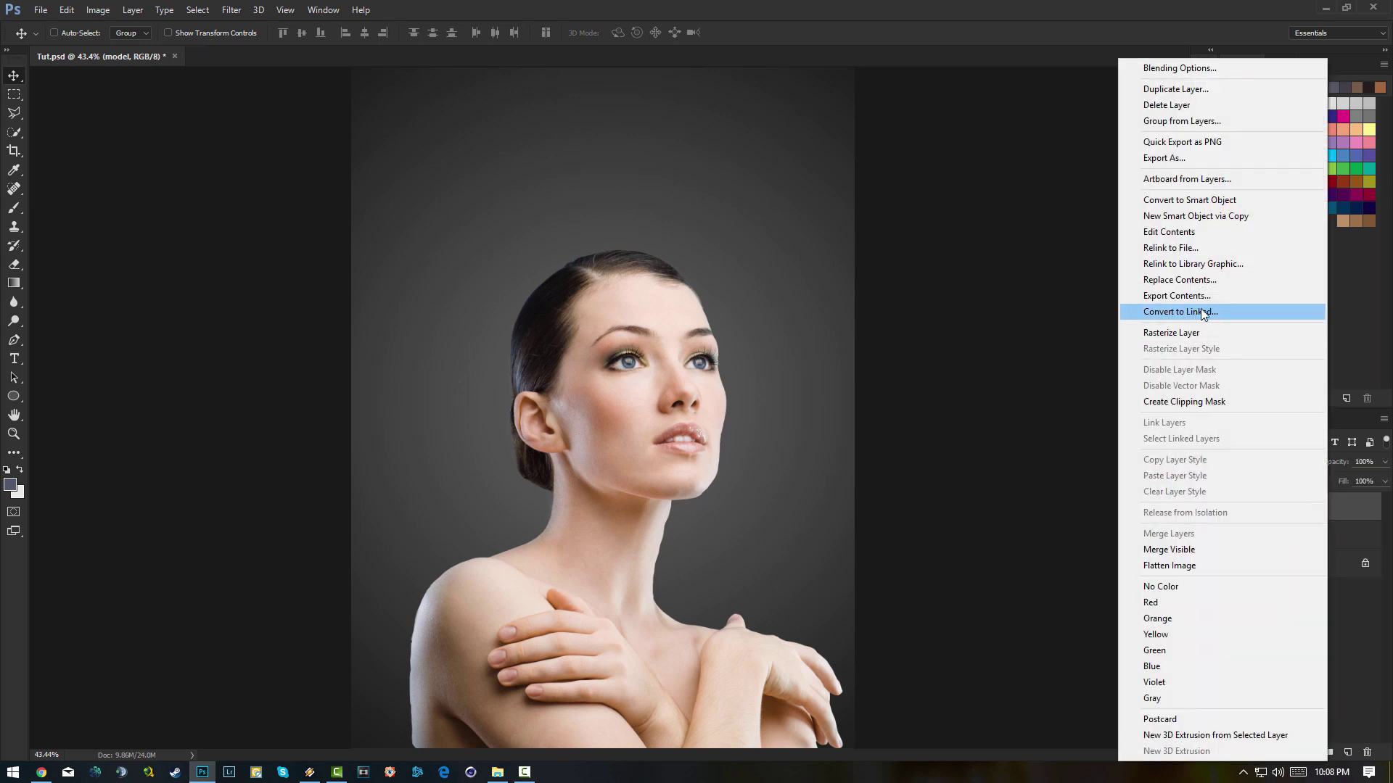
left_click(1208, 333)
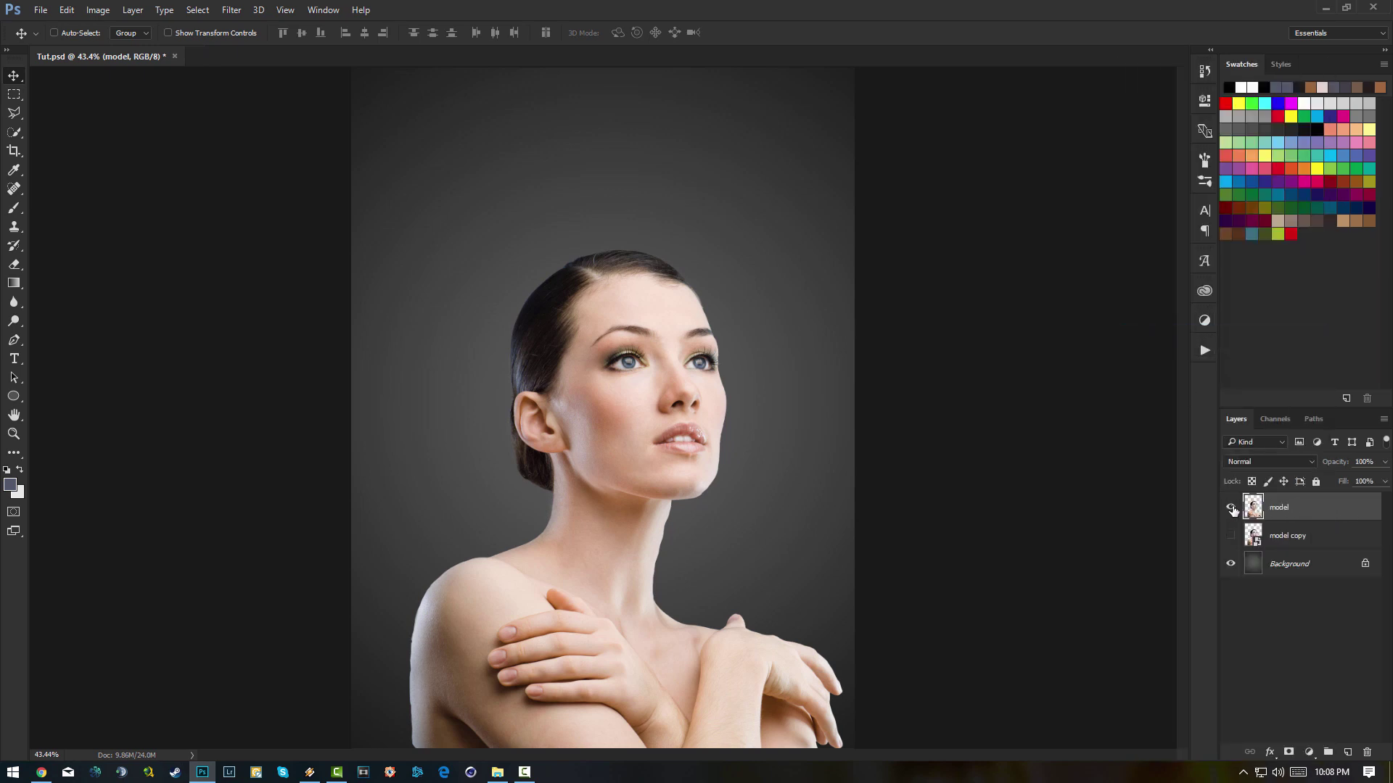
left_click(1230, 510)
left_click(1229, 510)
- With the Pen Tool, draw a curved path across the forehead to the hair edge
key("p")
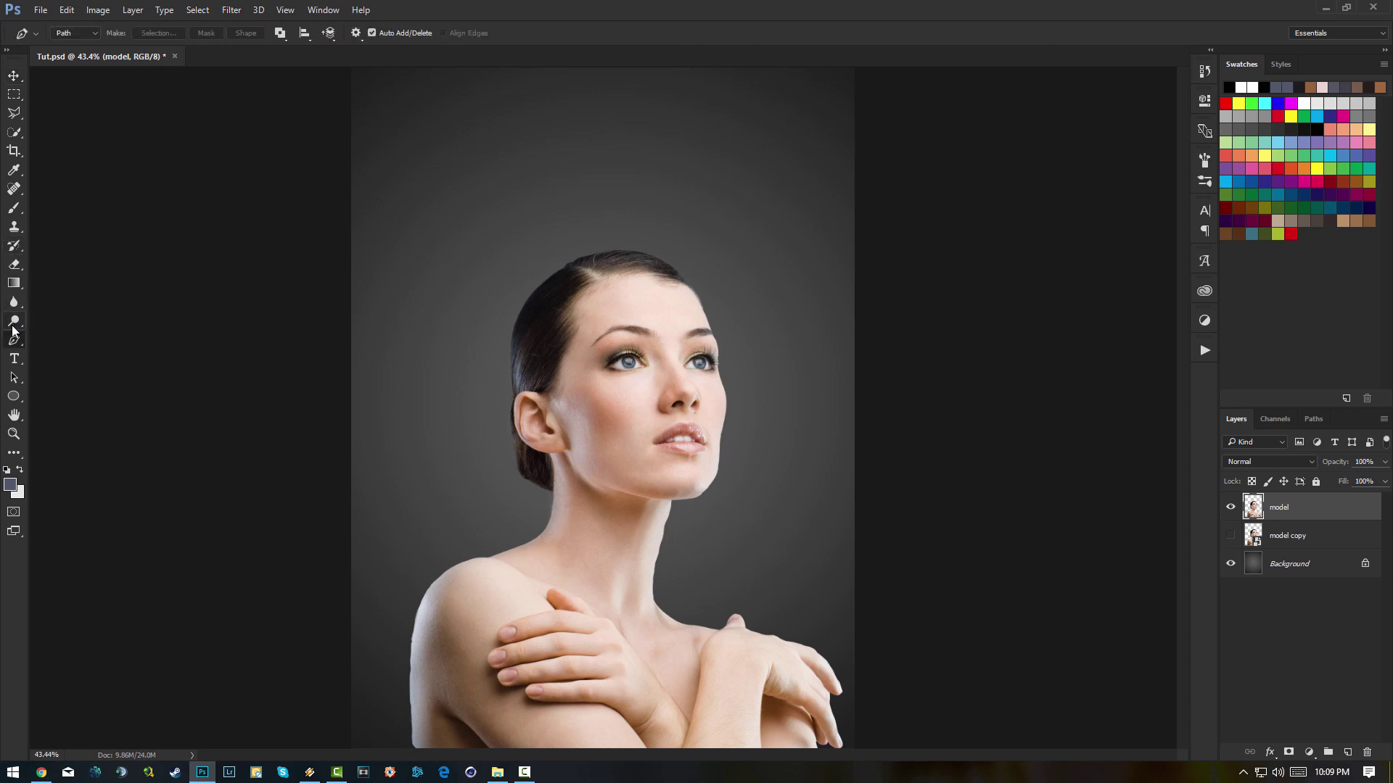
right_click(12, 342)
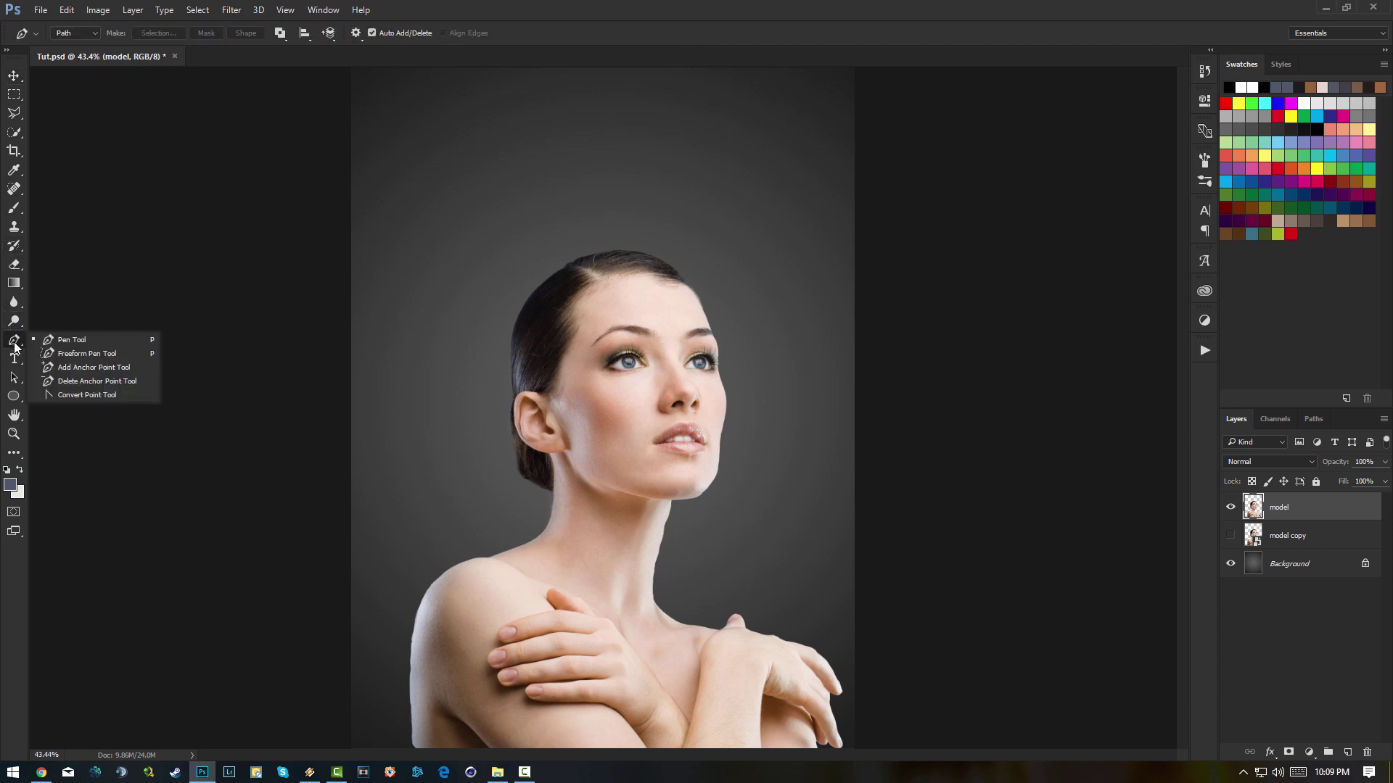
left_click(64, 341)
scroll(622, 312, "up", 2)
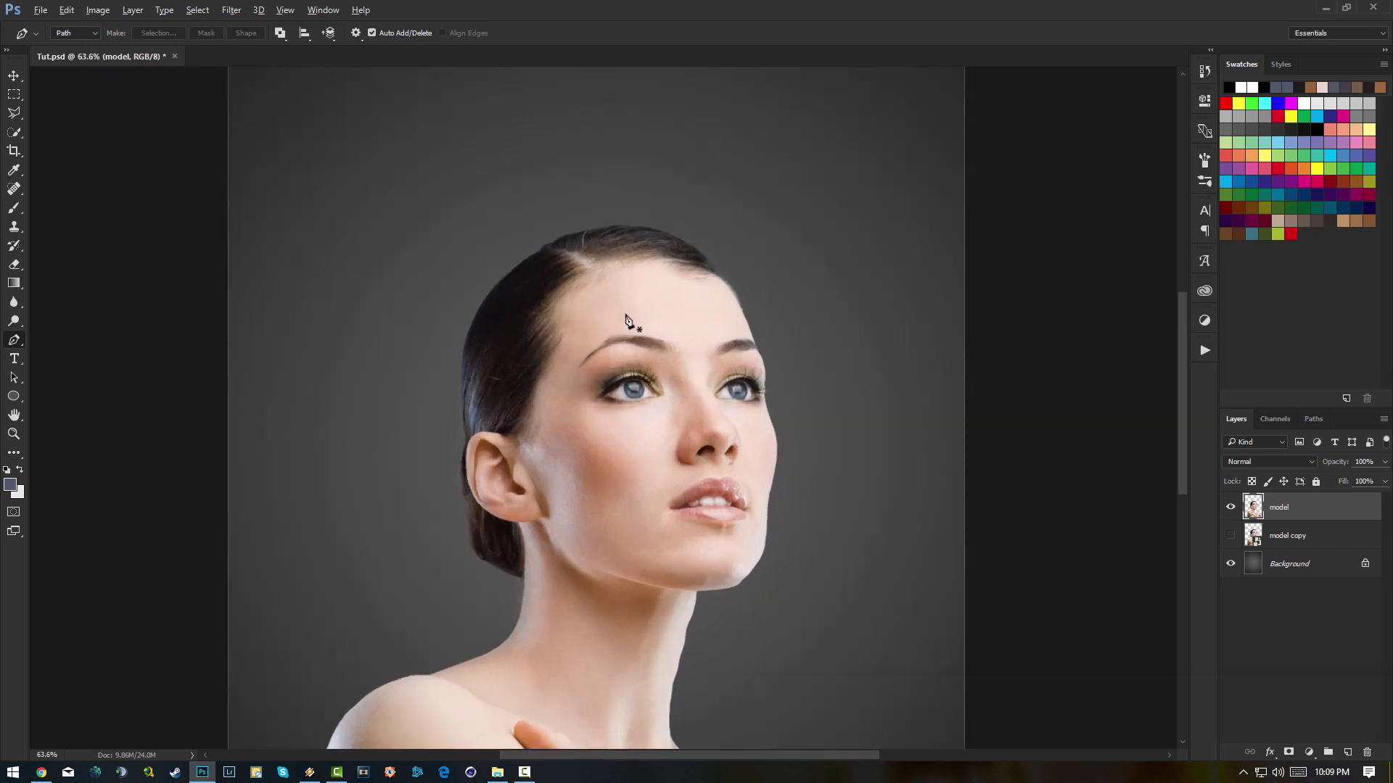
scroll(626, 320, "up", 2)
left_click(787, 315)
left_click_drag(404, 397, 76, 608)
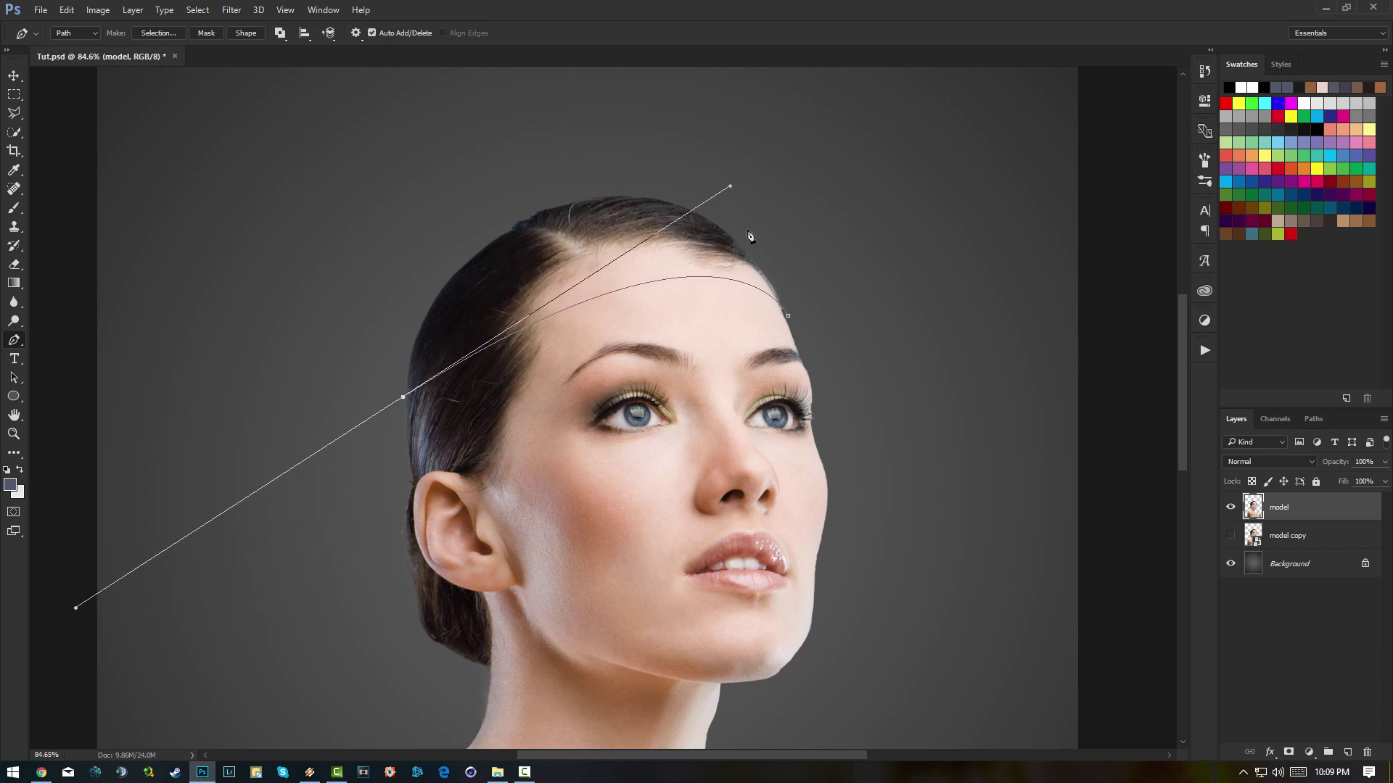
left_click(402, 401)
key("ctrl+z")
left_click(389, 331)
key("ctrl+z")
left_click_drag(403, 397, 367, 230)
- Close the path above the head and make it a selection with 0 px feather
left_click(508, 139)
left_click(732, 118)
left_click(841, 153)
left_click(854, 249)
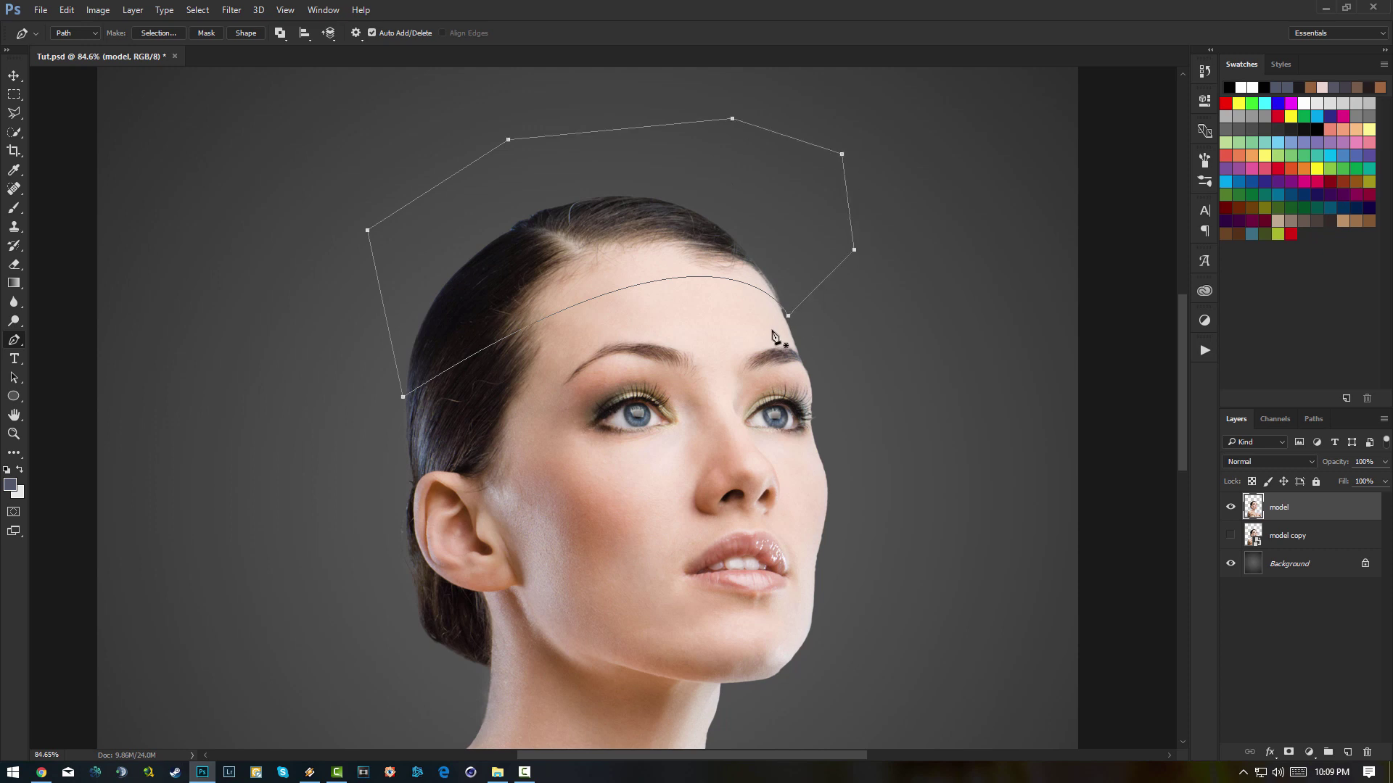
right_click(755, 177)
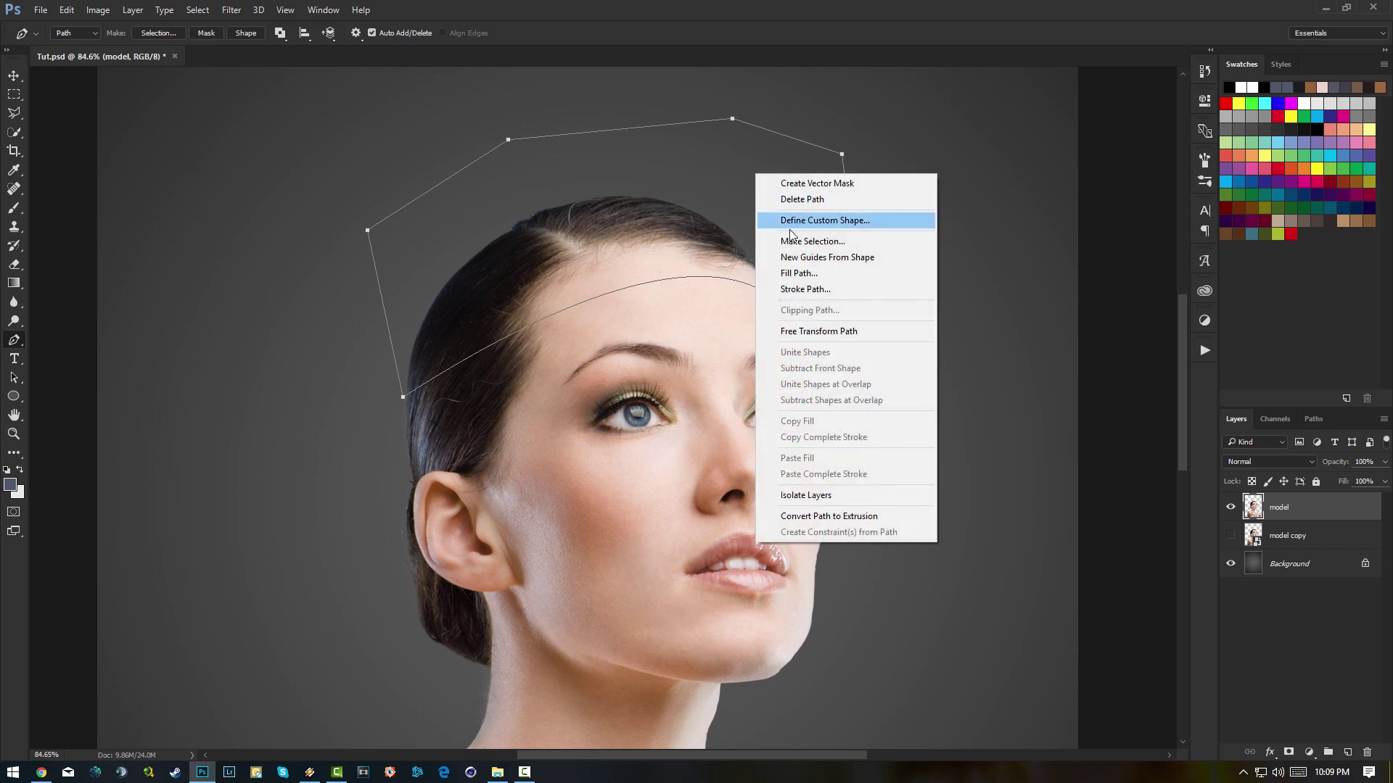
left_click(755, 246)
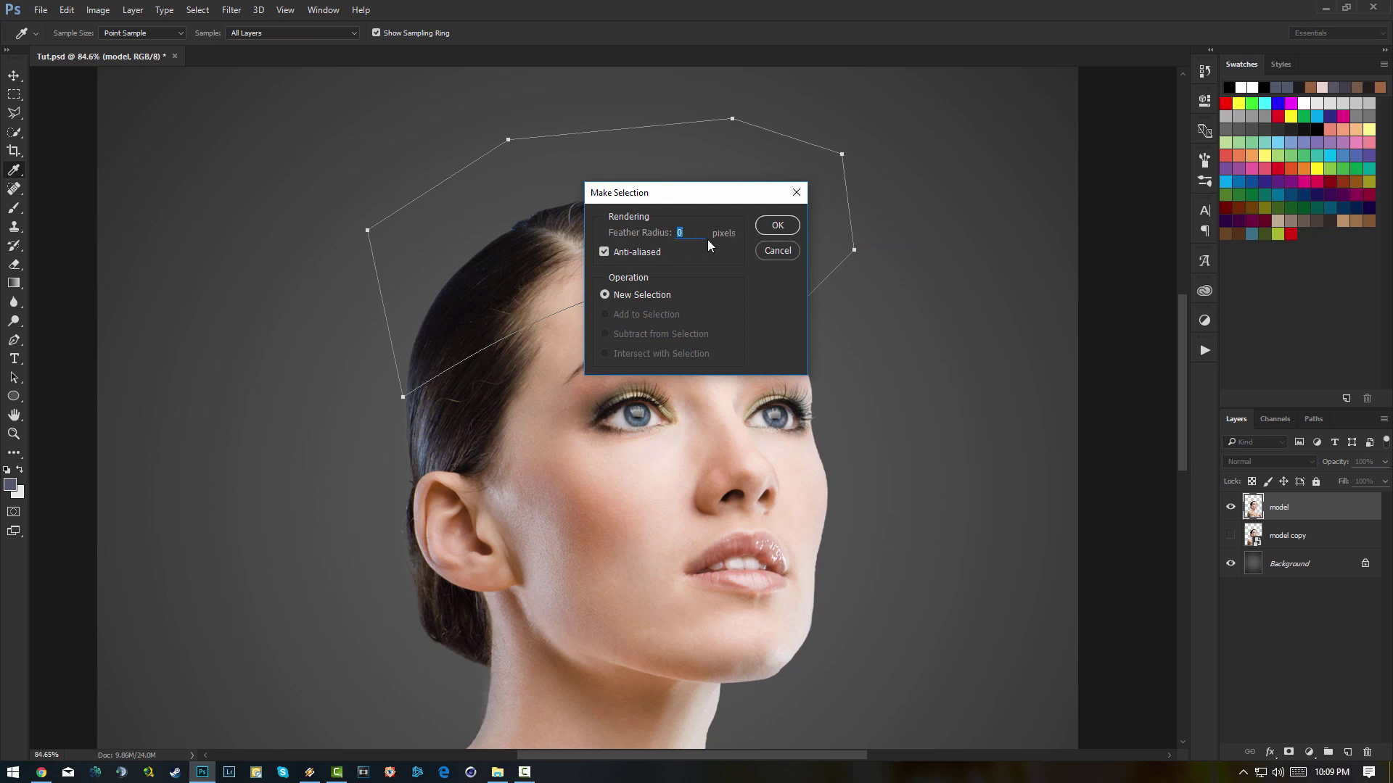
left_click(782, 224)
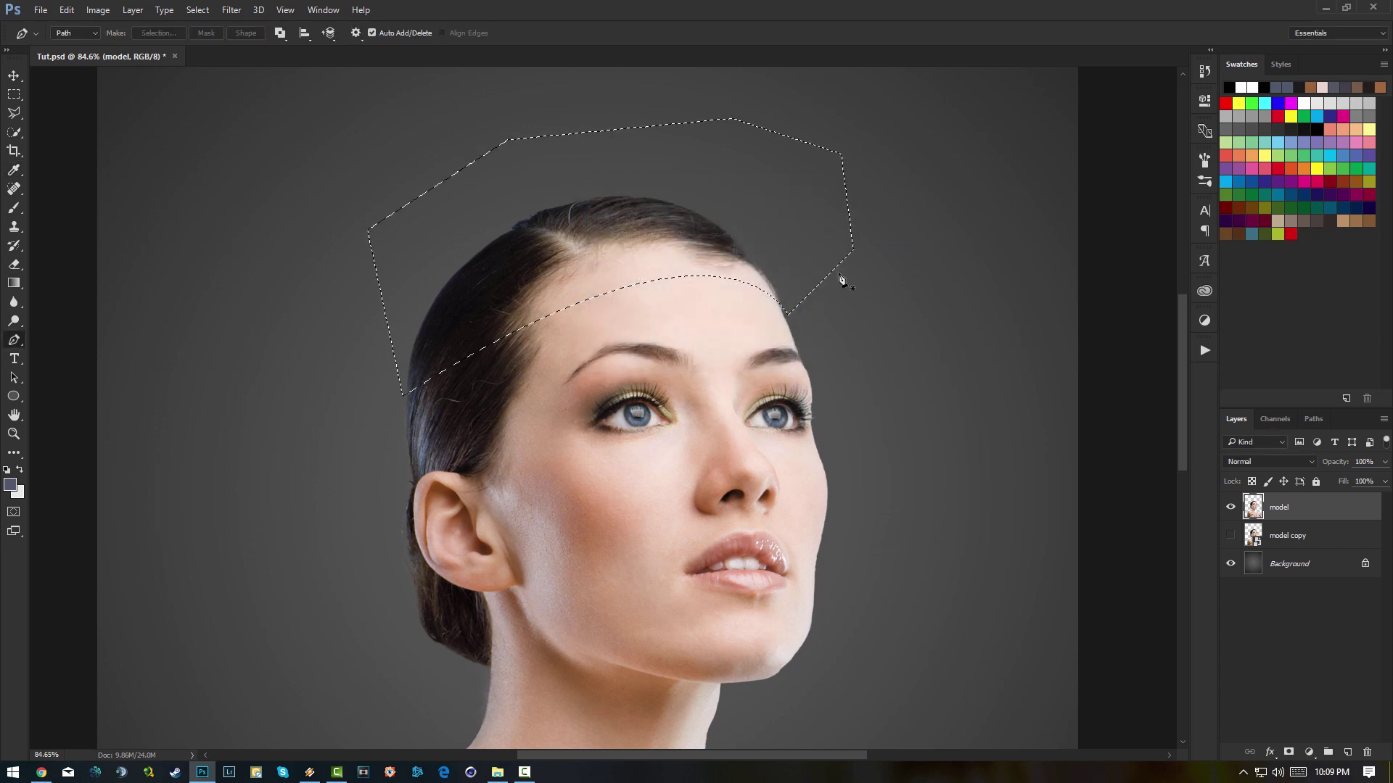
- Cut the selected head top onto a new layer with Layer Via Cut
left_click(20, 98)
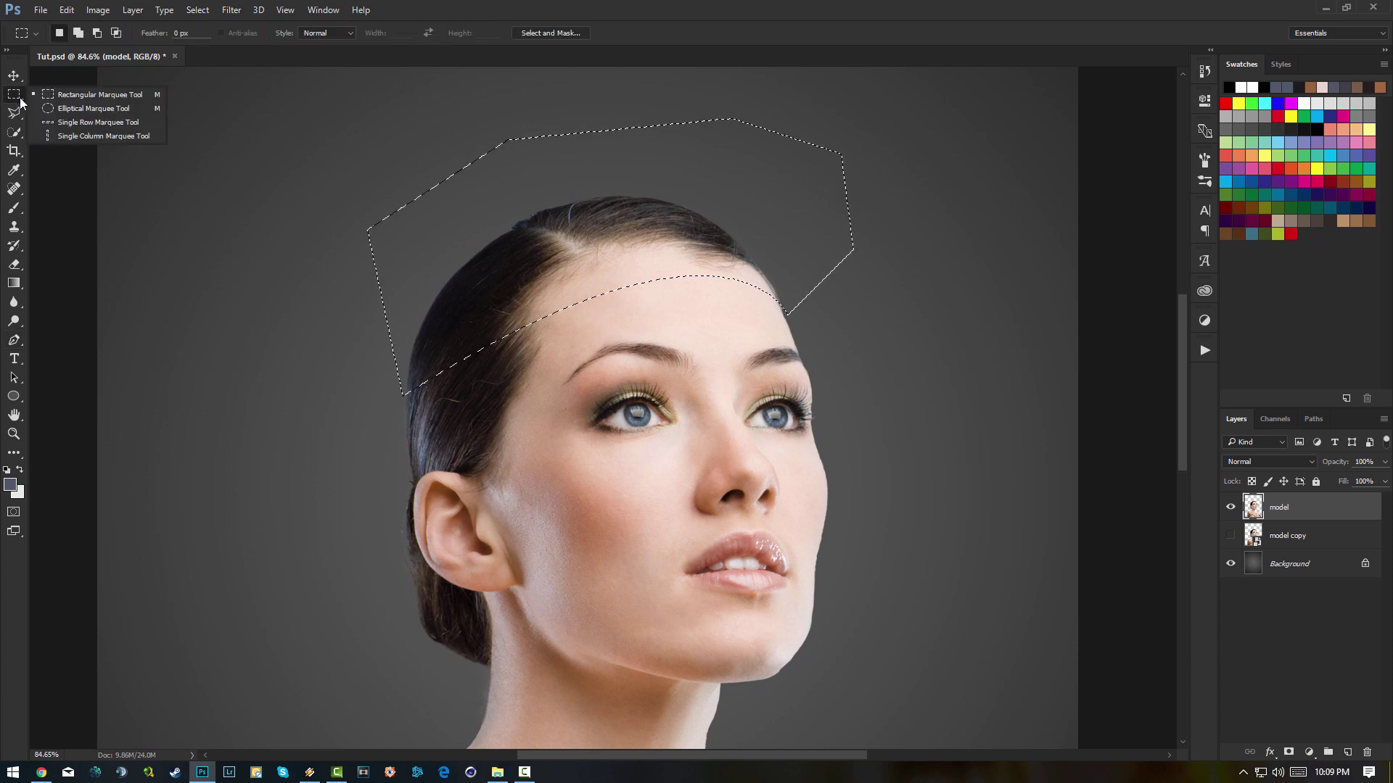
left_click(72, 100)
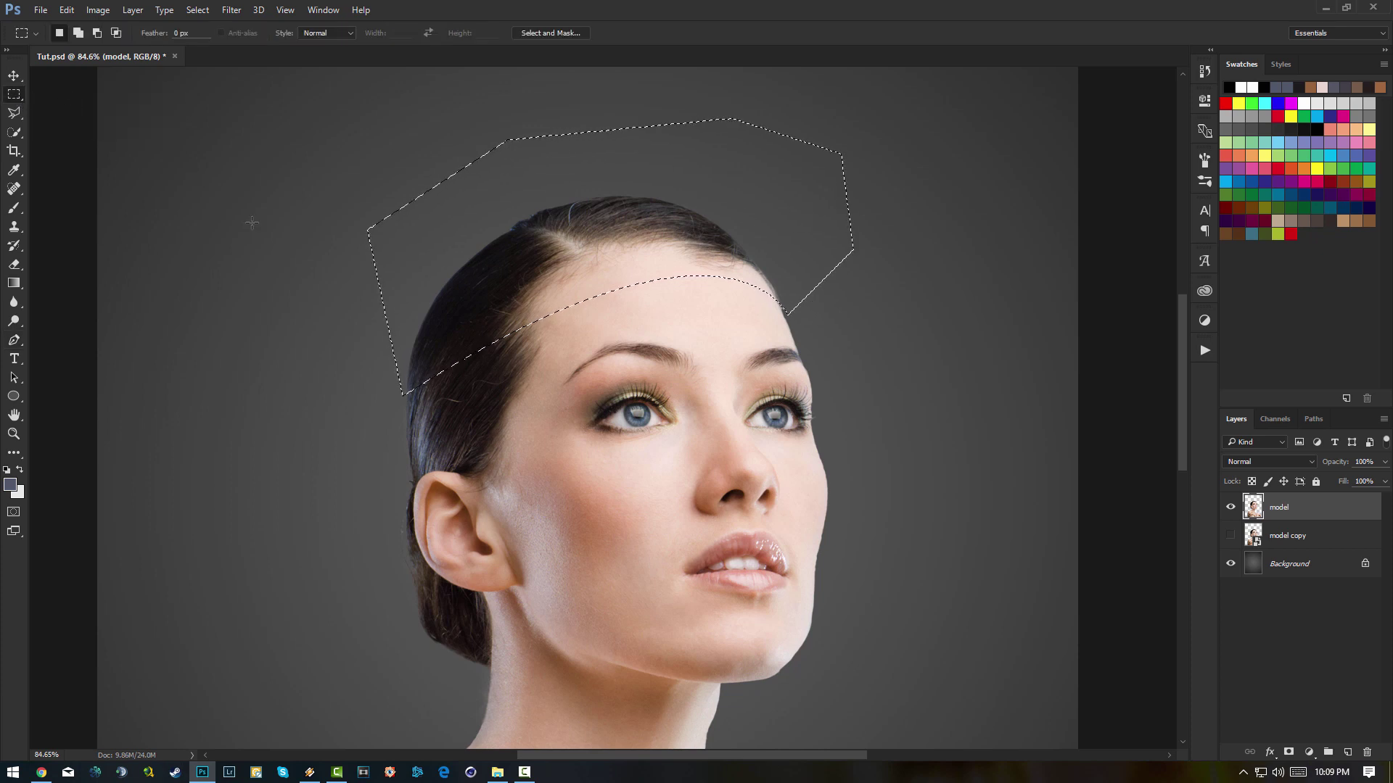
left_click(14, 113)
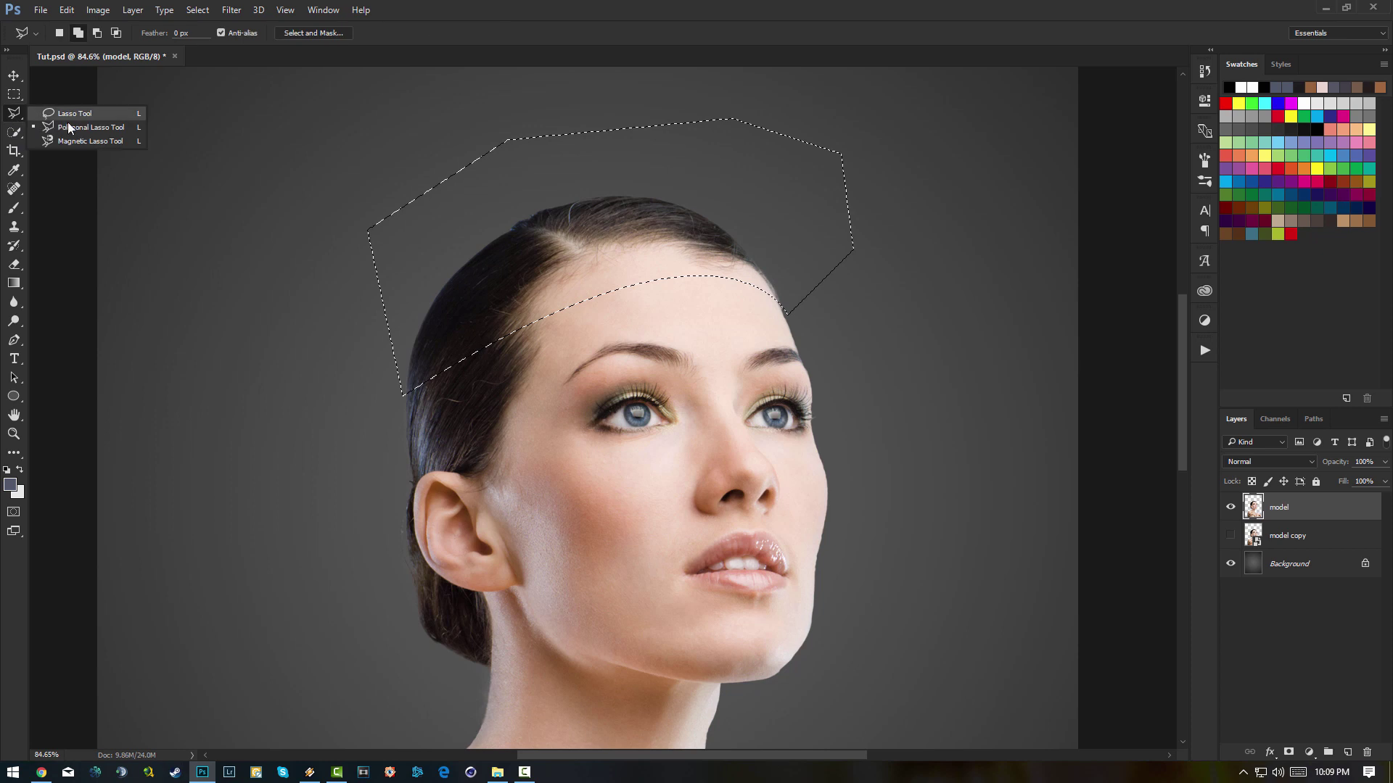
left_click(16, 99)
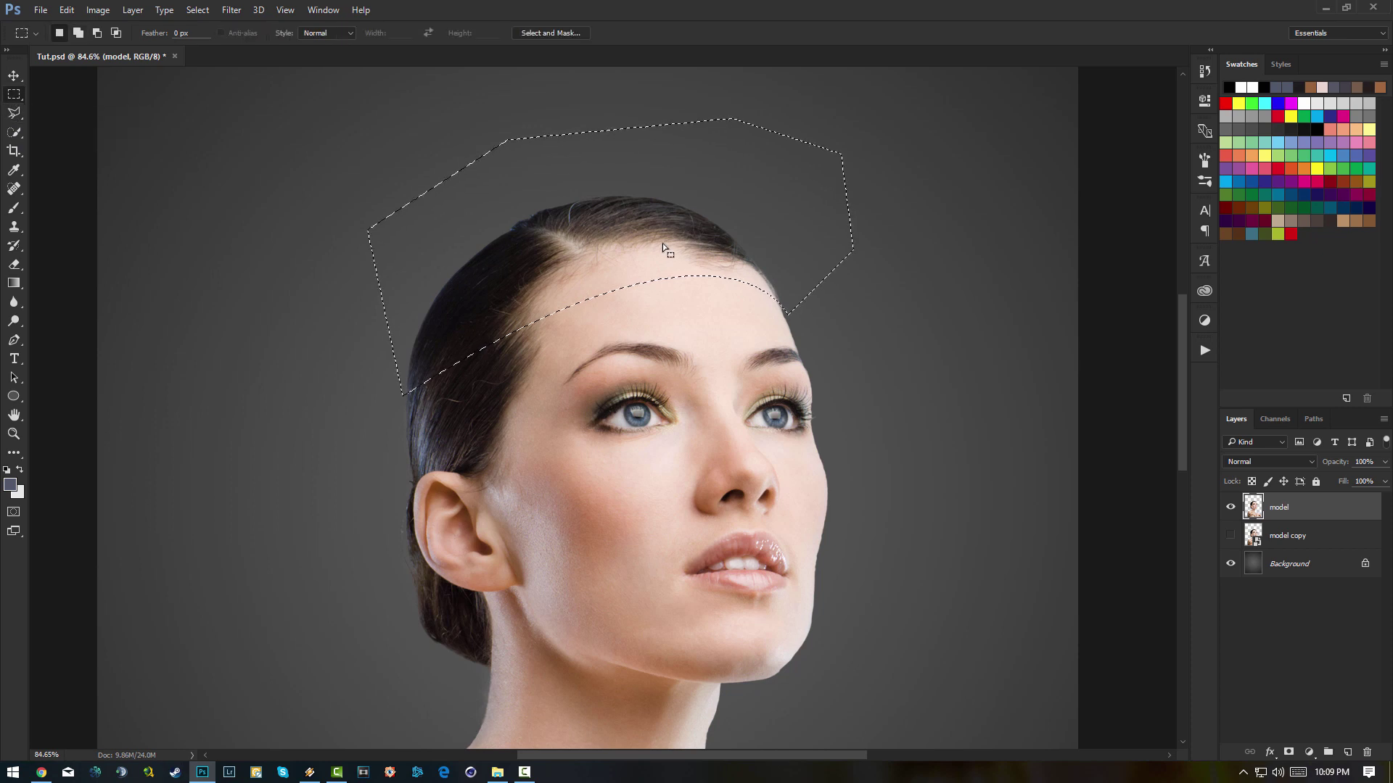
right_click(781, 198)
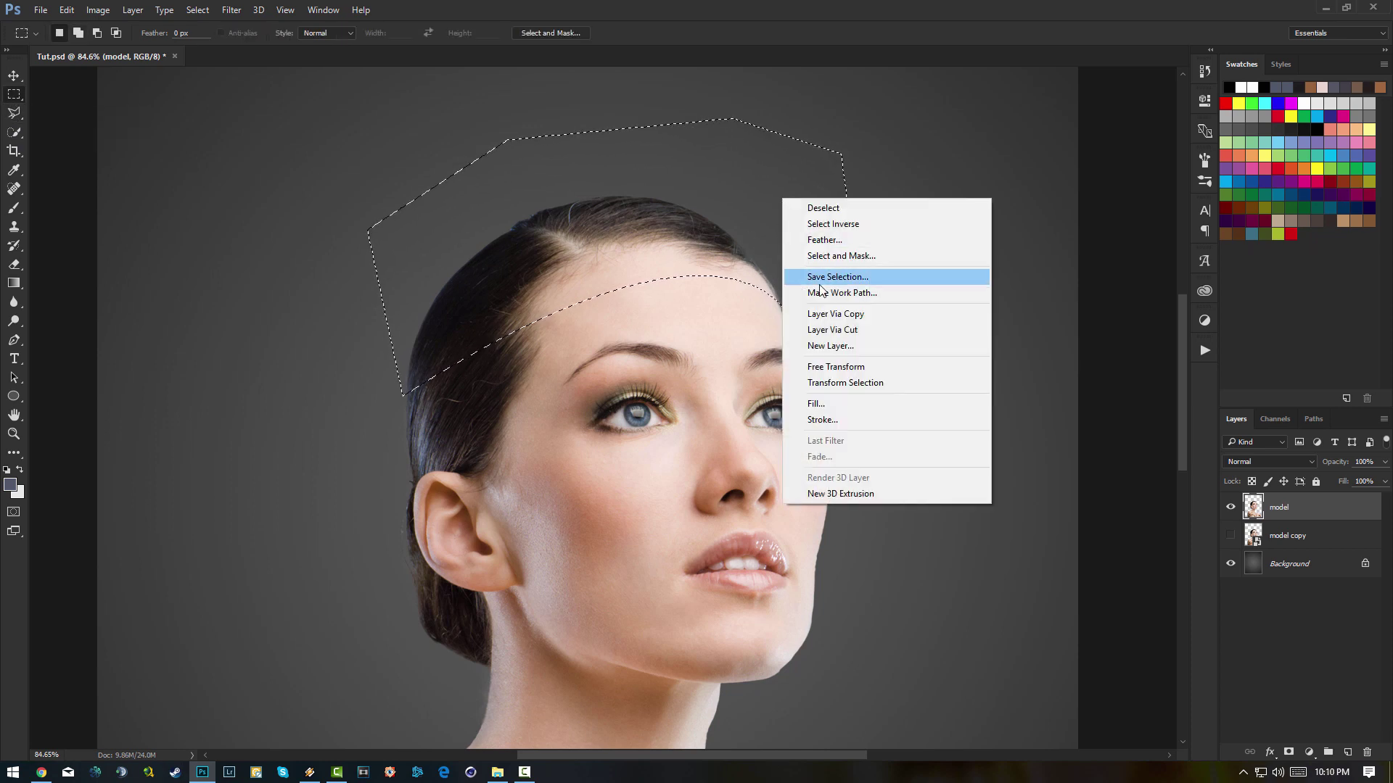
left_click(855, 329)
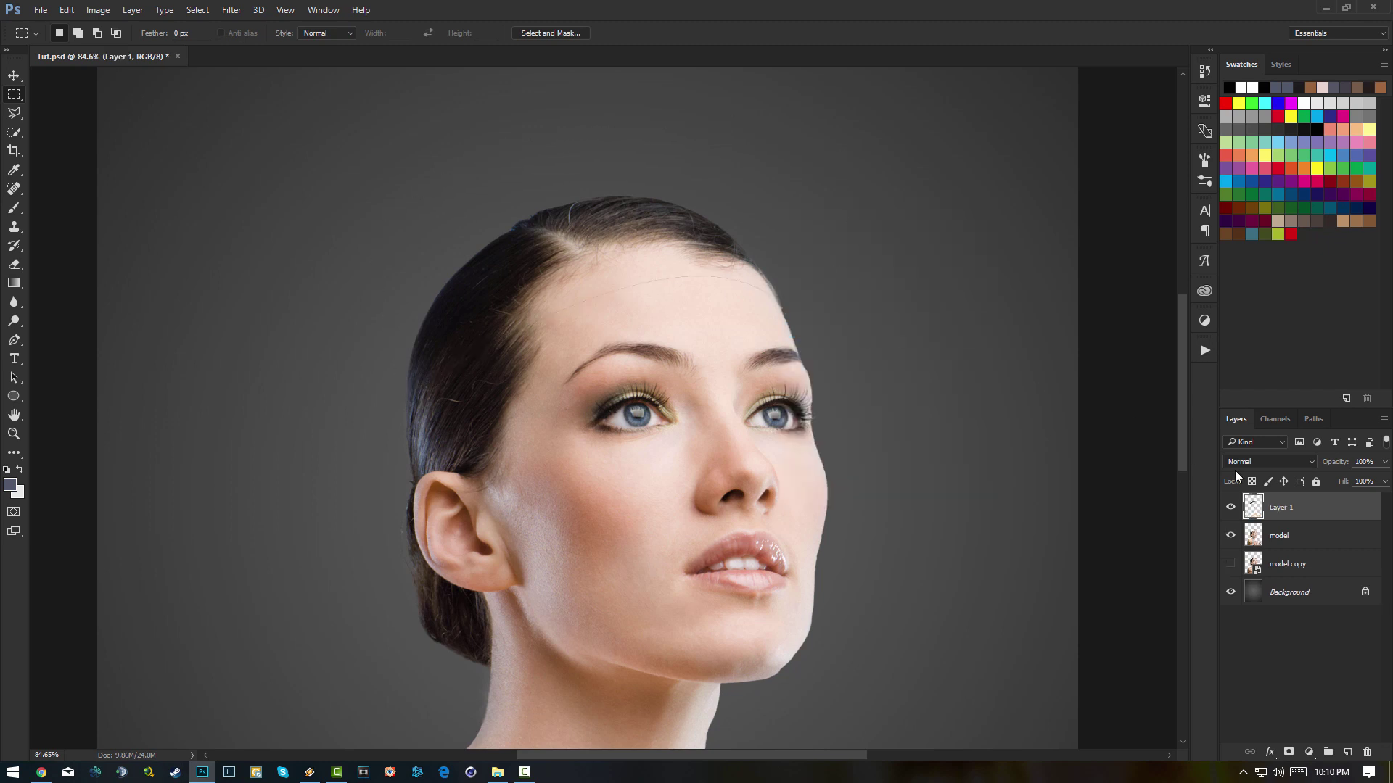
- Lift the cut head top upward to open a gap and rename its layer 'Top'
key("v")
left_click_drag(596, 200, 576, 158)
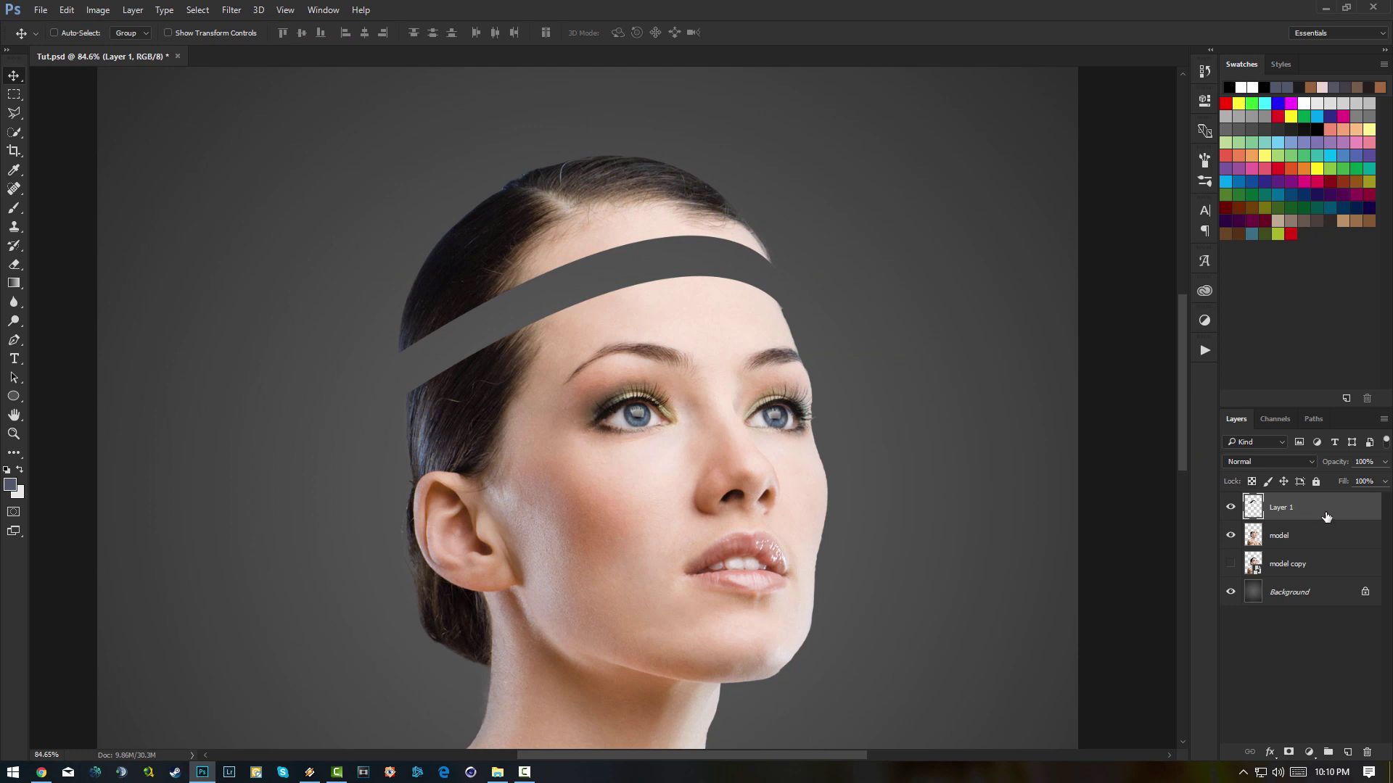
left_click(1230, 507)
left_click(1230, 507)
double_click(1285, 508)
type("Top")
key("Return")
- Settle the Top layer's position, check the cut, then hide Top and select model
left_click_drag(681, 211, 667, 178)
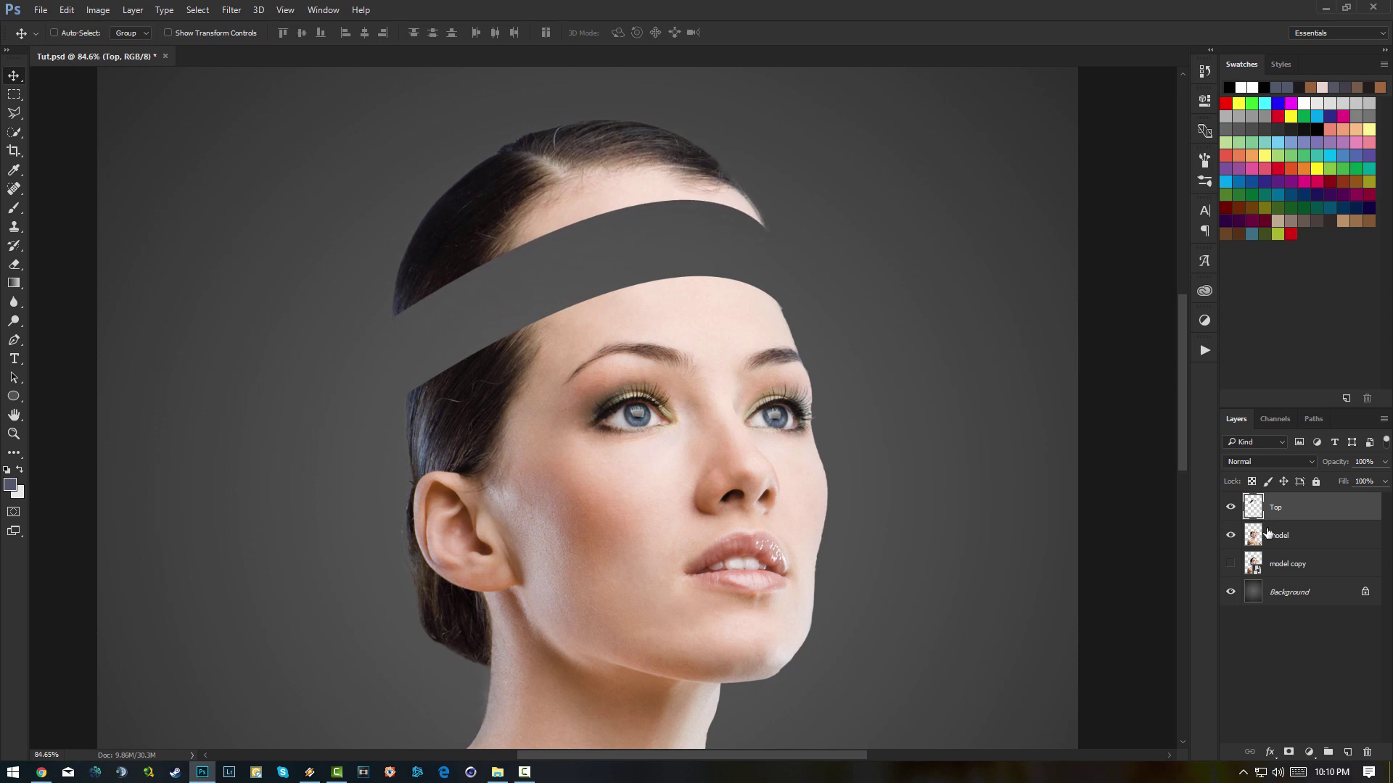
left_click(1318, 539)
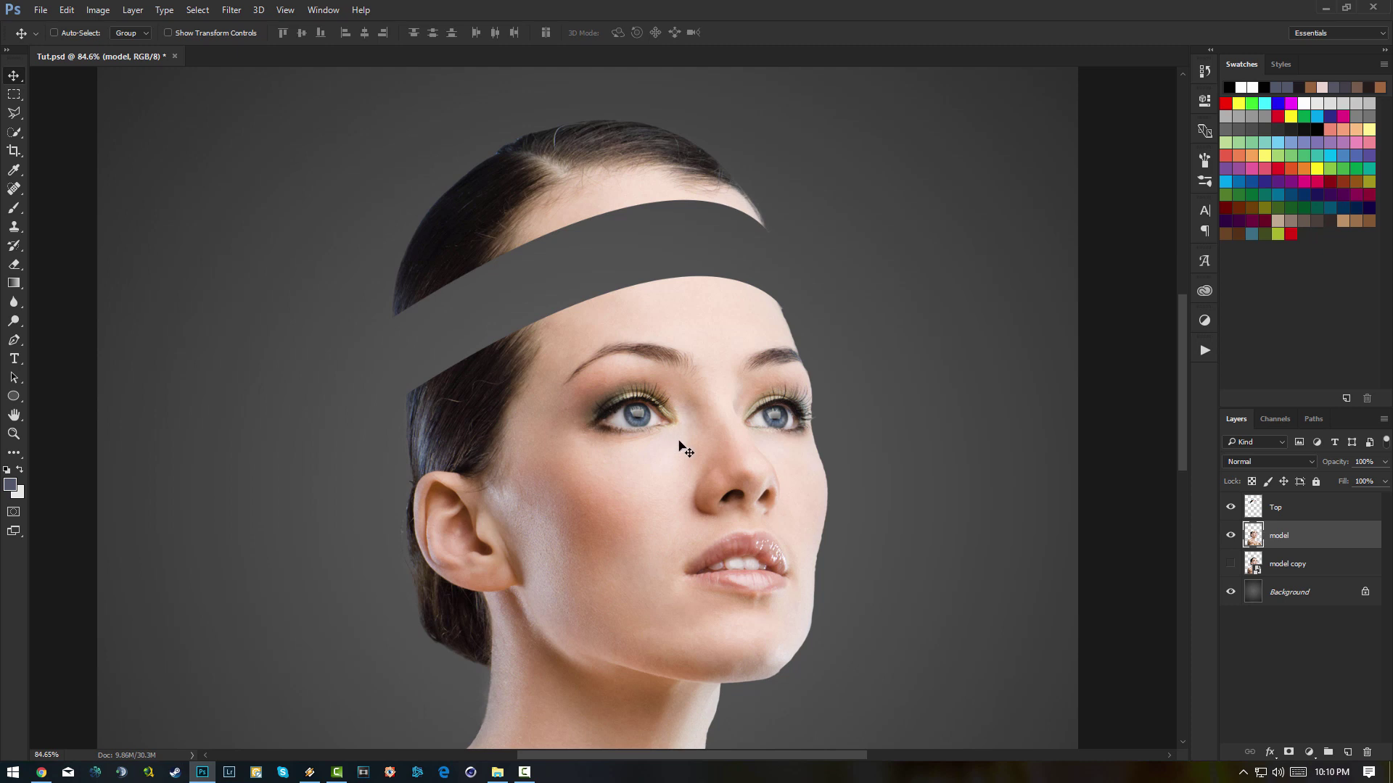
left_click(1296, 510)
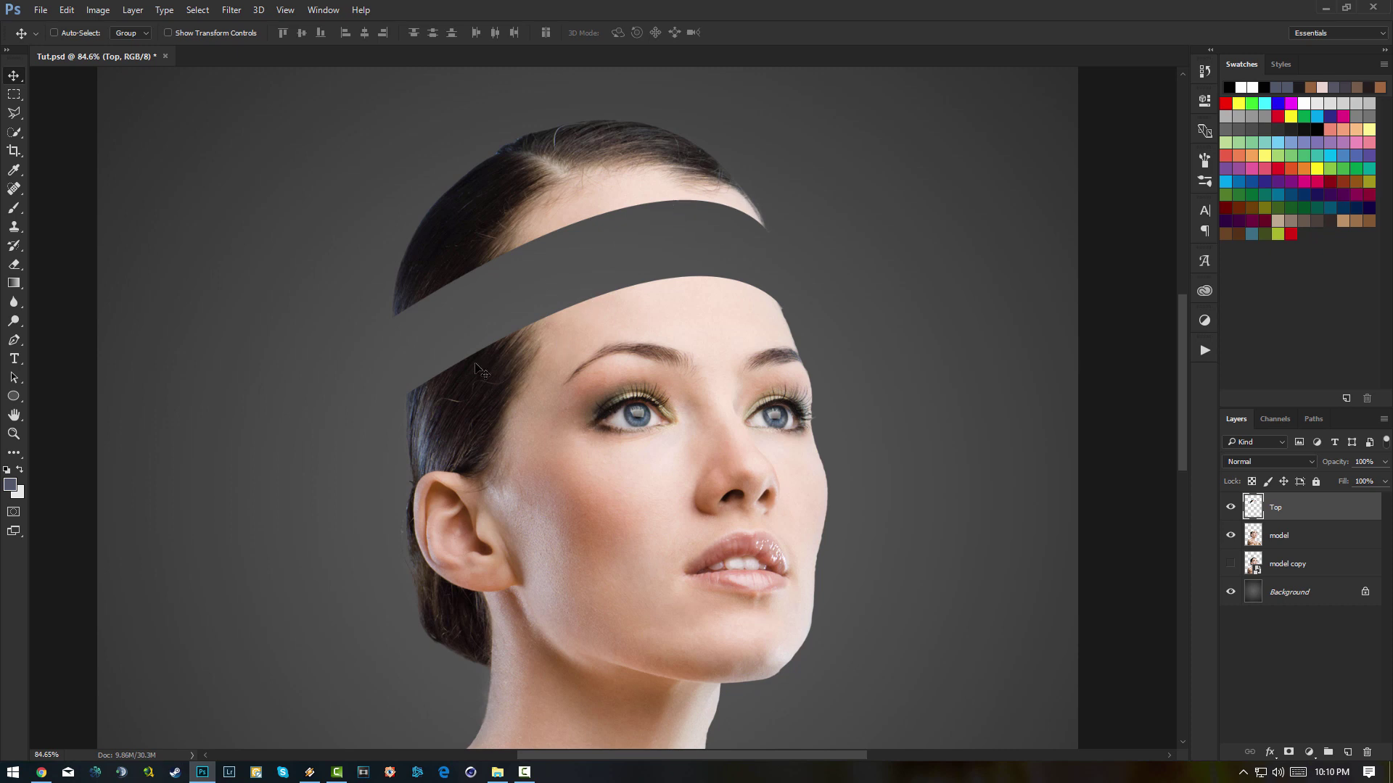
left_click(1228, 535)
left_click(1229, 536)
left_click(1231, 507)
left_click(1244, 540)
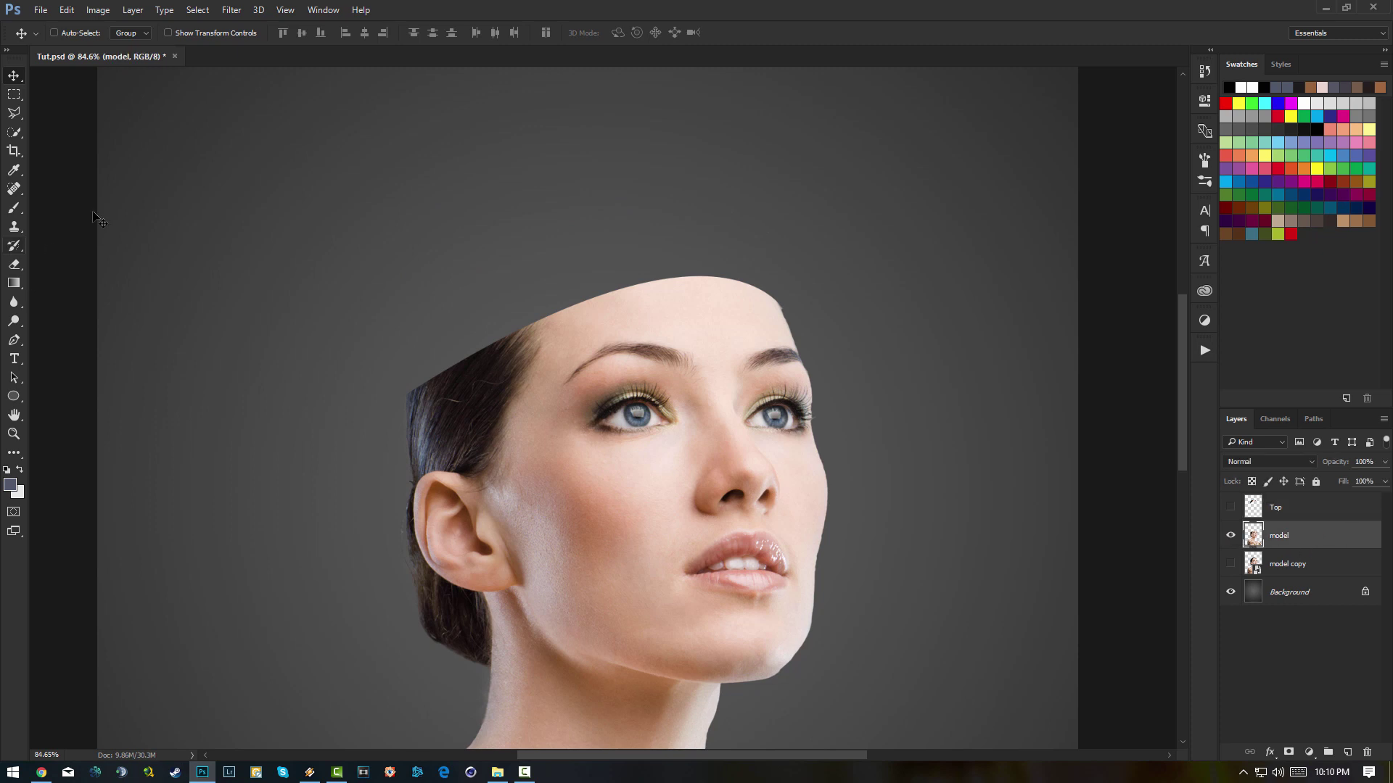
left_click(15, 339)
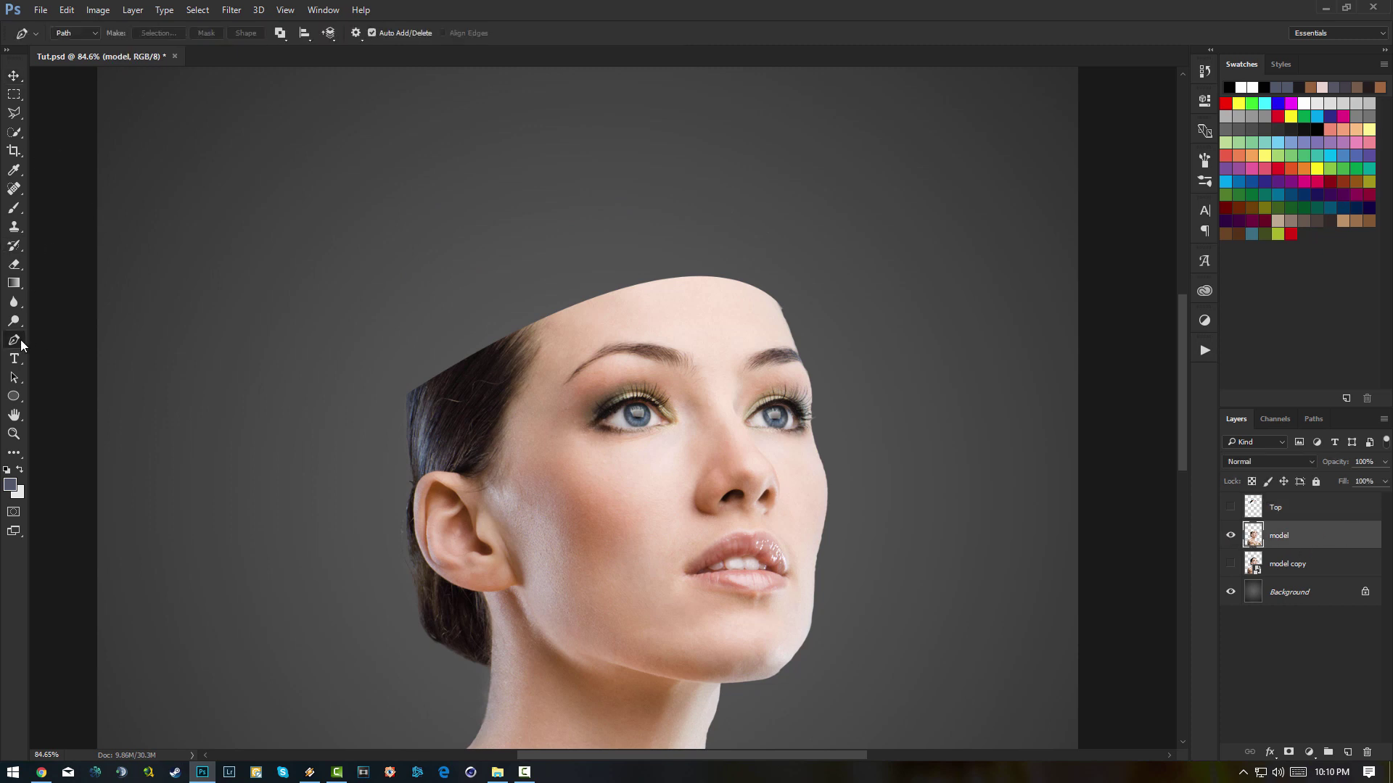
- Draw a curved pen path from the cheek across the nose bridge to the ear
left_click(410, 479)
left_click_drag(722, 436, 999, 448)
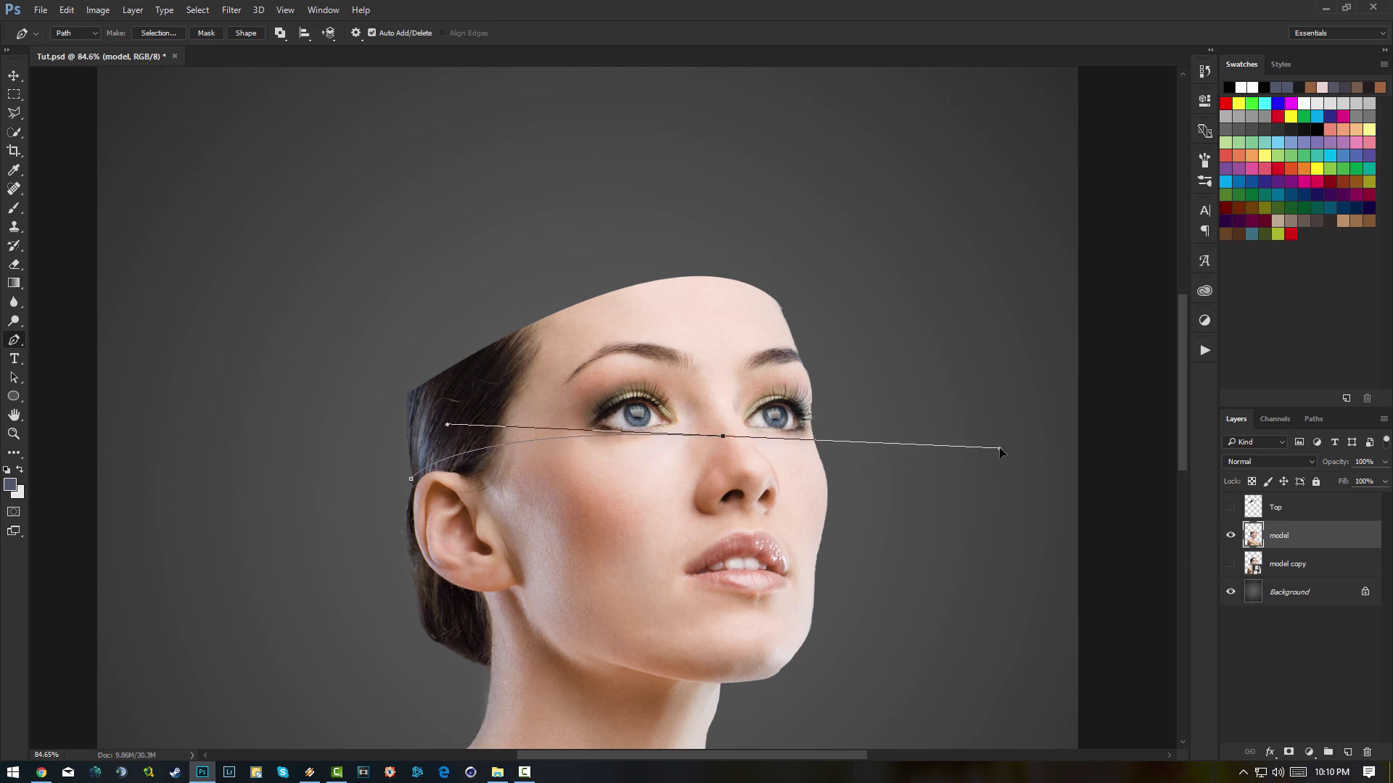
left_click(727, 439)
key("Delete")
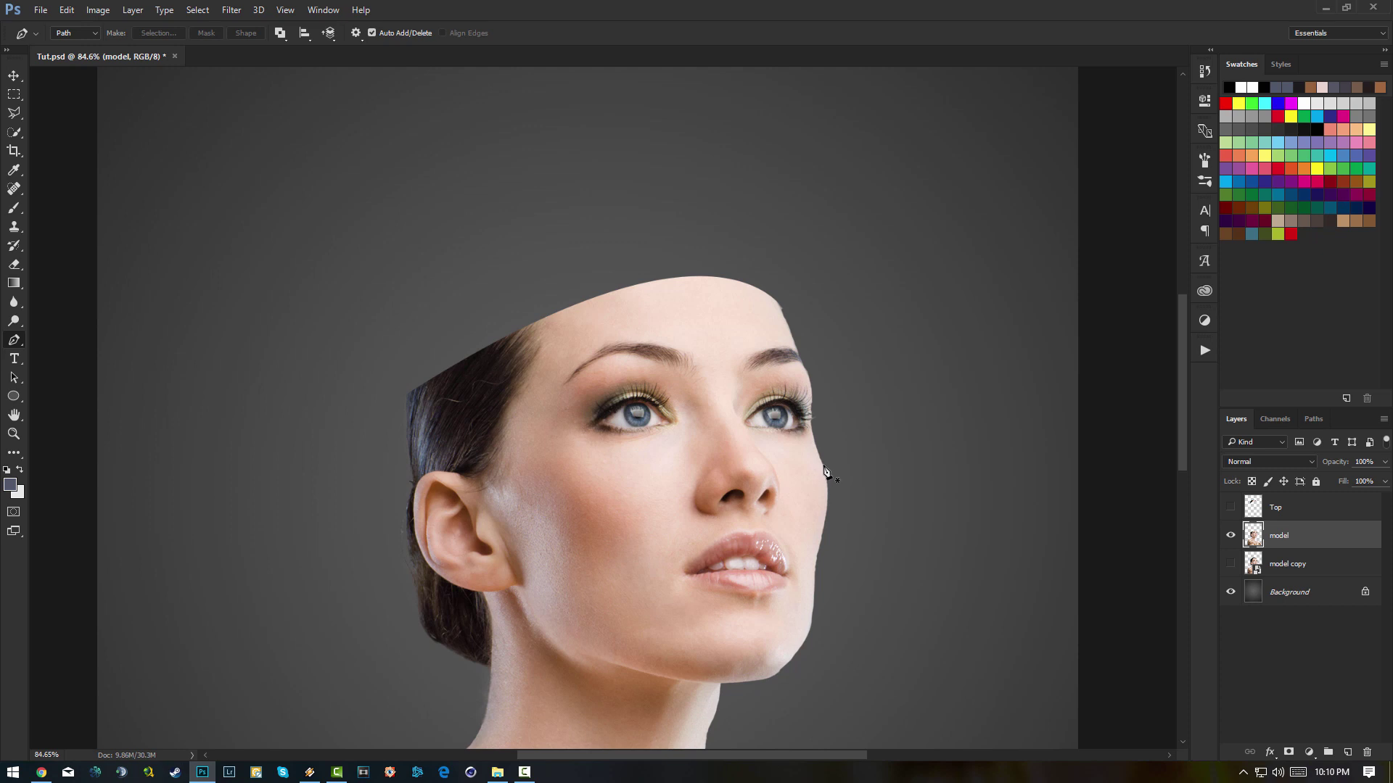
left_click(826, 475)
left_click_drag(720, 436, 633, 432)
left_click_drag(412, 477, 332, 527)
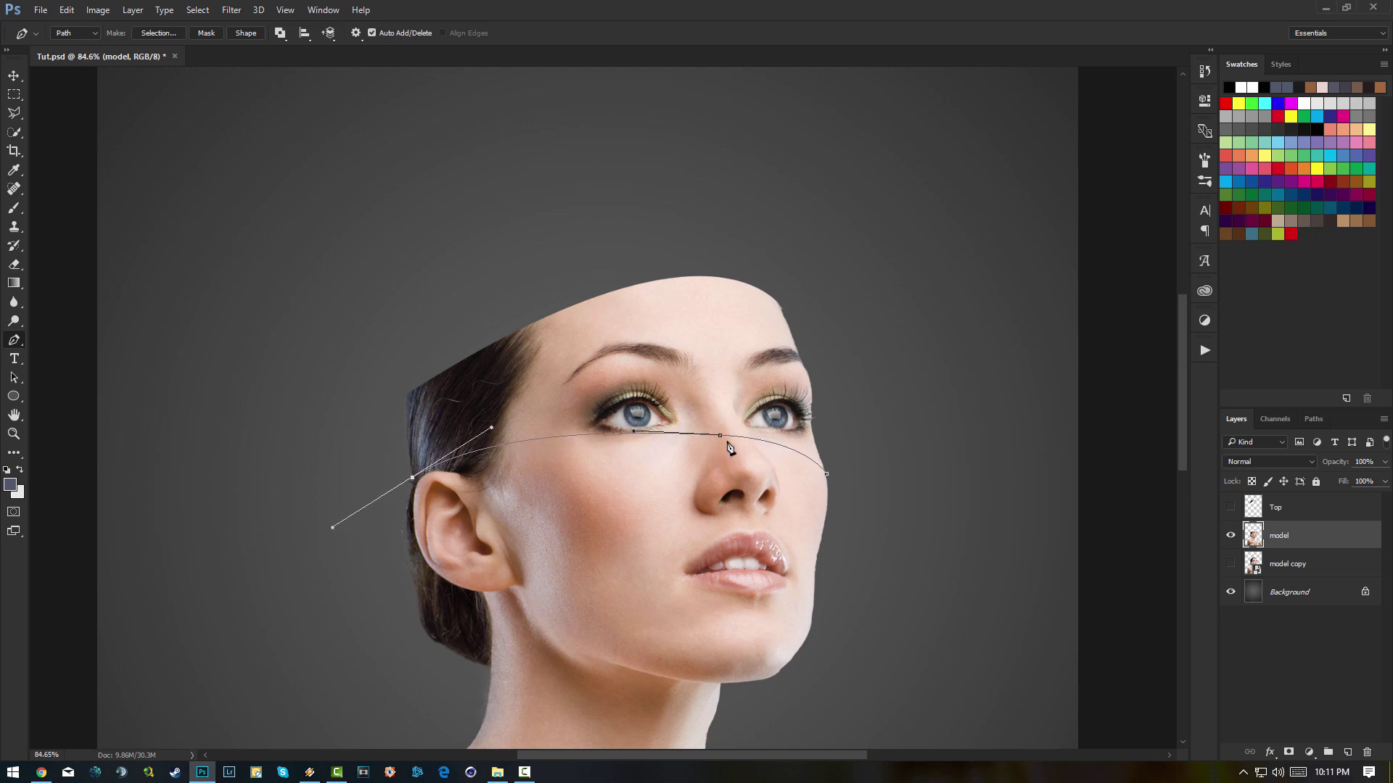
left_click_drag(720, 435, 736, 435)
scroll(798, 469, "up", 5)
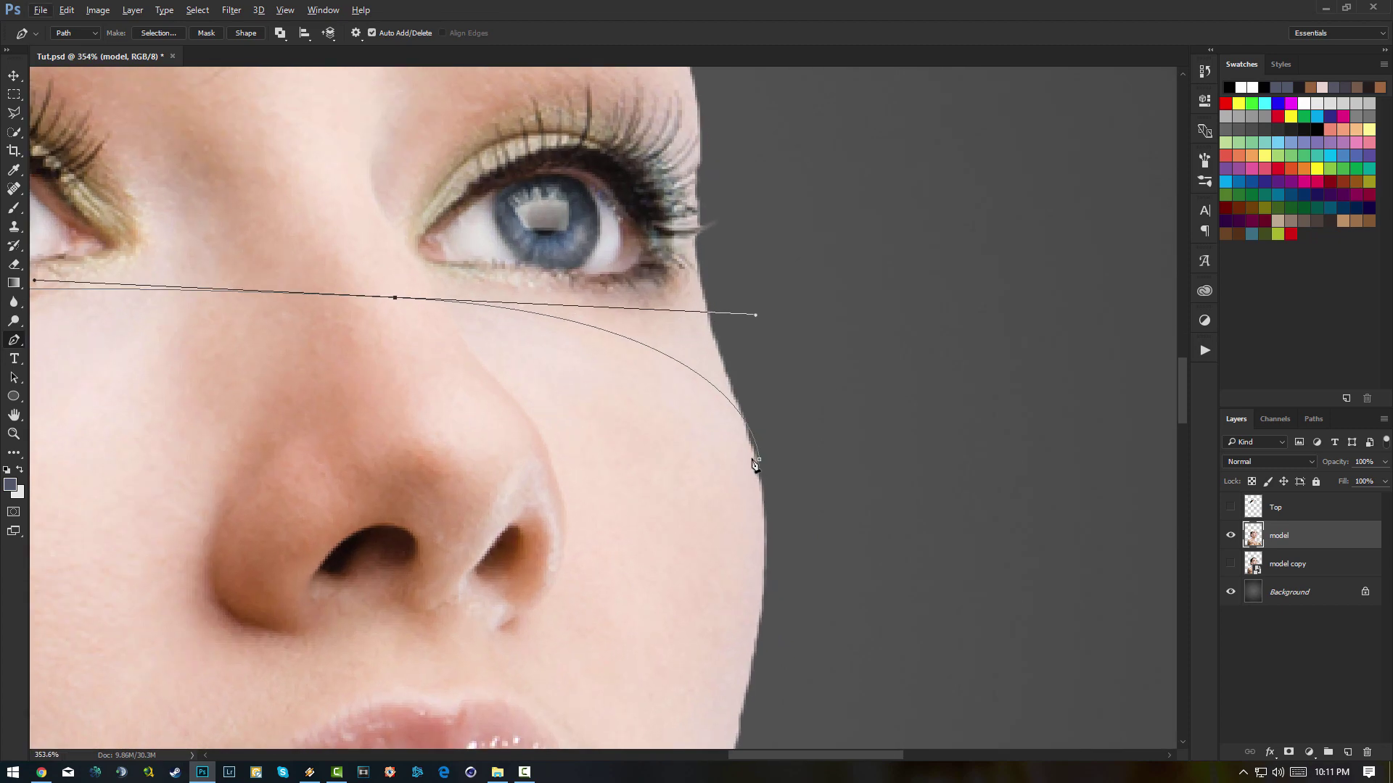
scroll(566, 385, "down", 7)
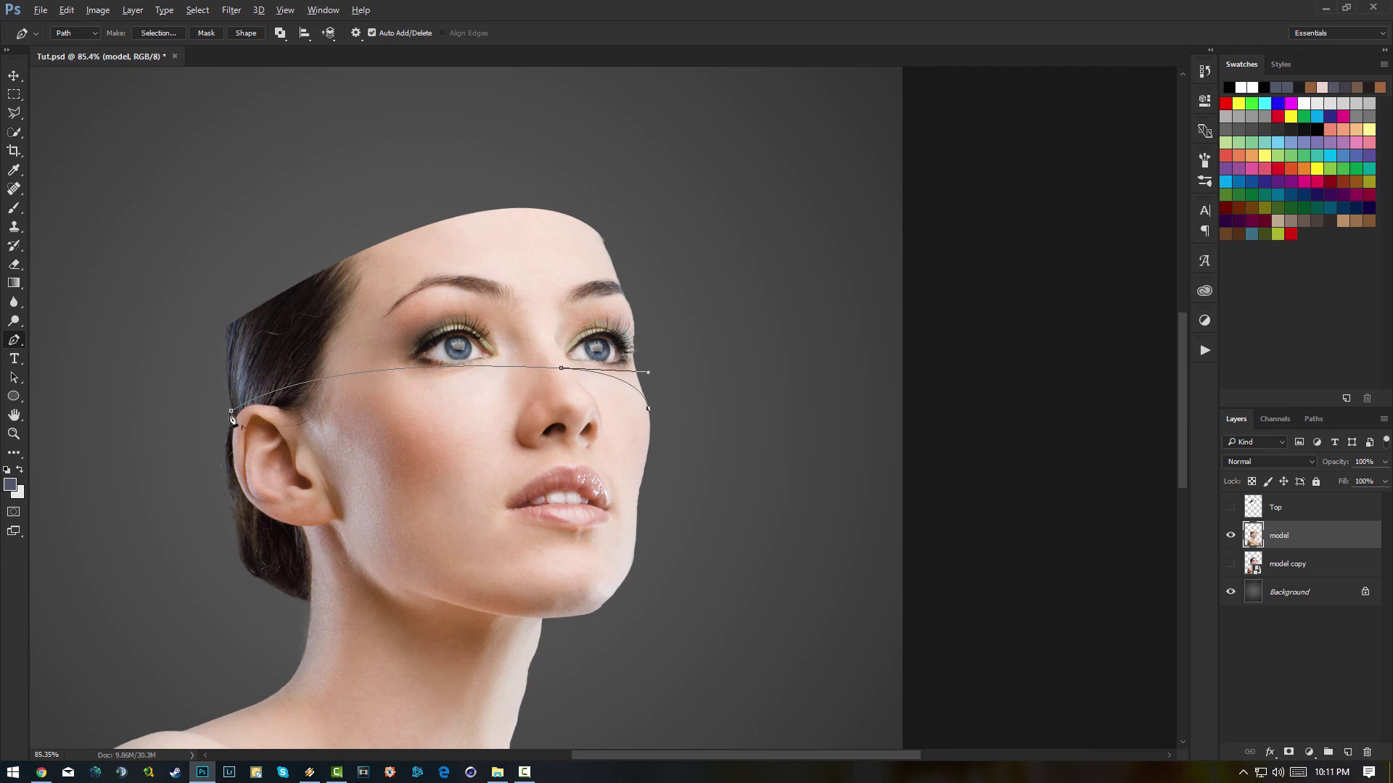
- Enclose the area above the head with the path and turn it into a selection
left_click(231, 410)
left_click(179, 361)
left_click(168, 167)
left_click(443, 79)
left_click(664, 117)
left_click(728, 295)
left_click(691, 386)
right_click(589, 188)
left_click(655, 252)
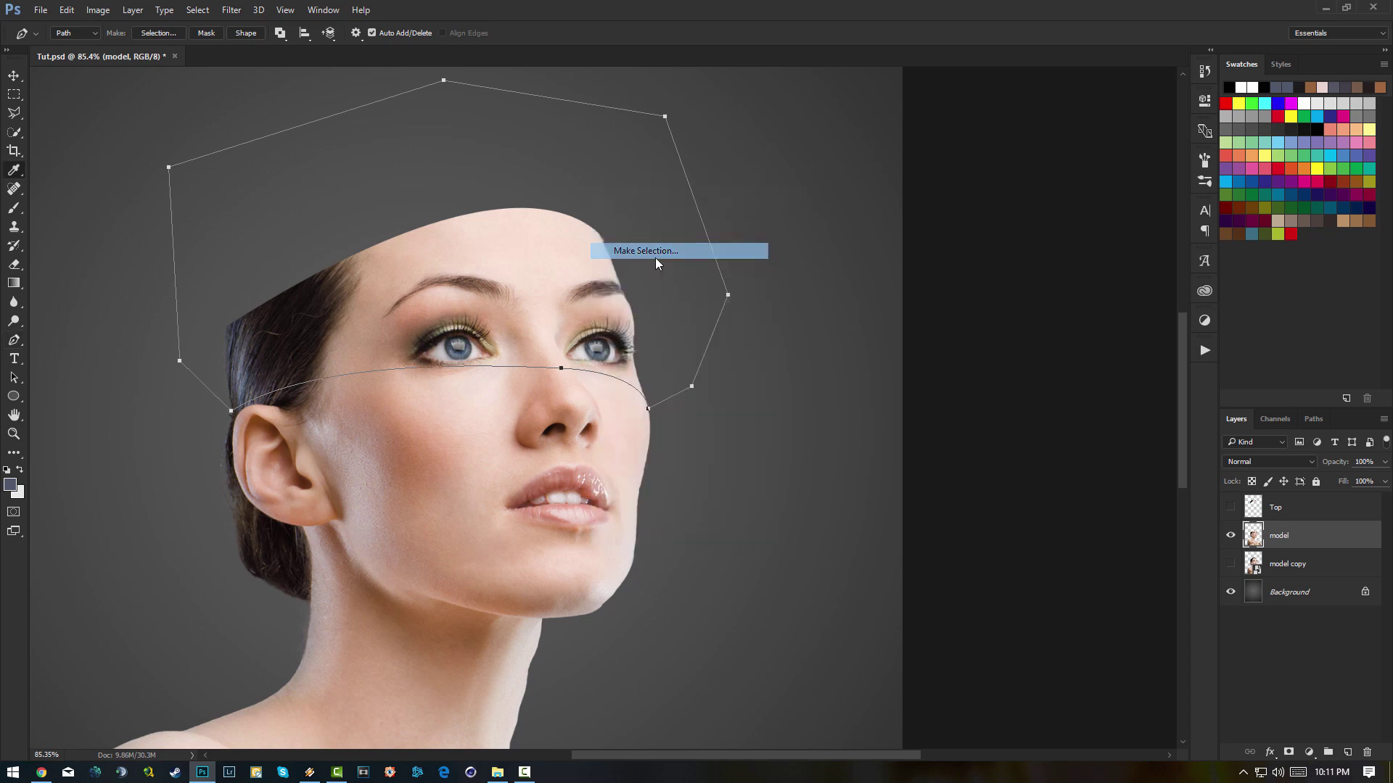
key("Return")
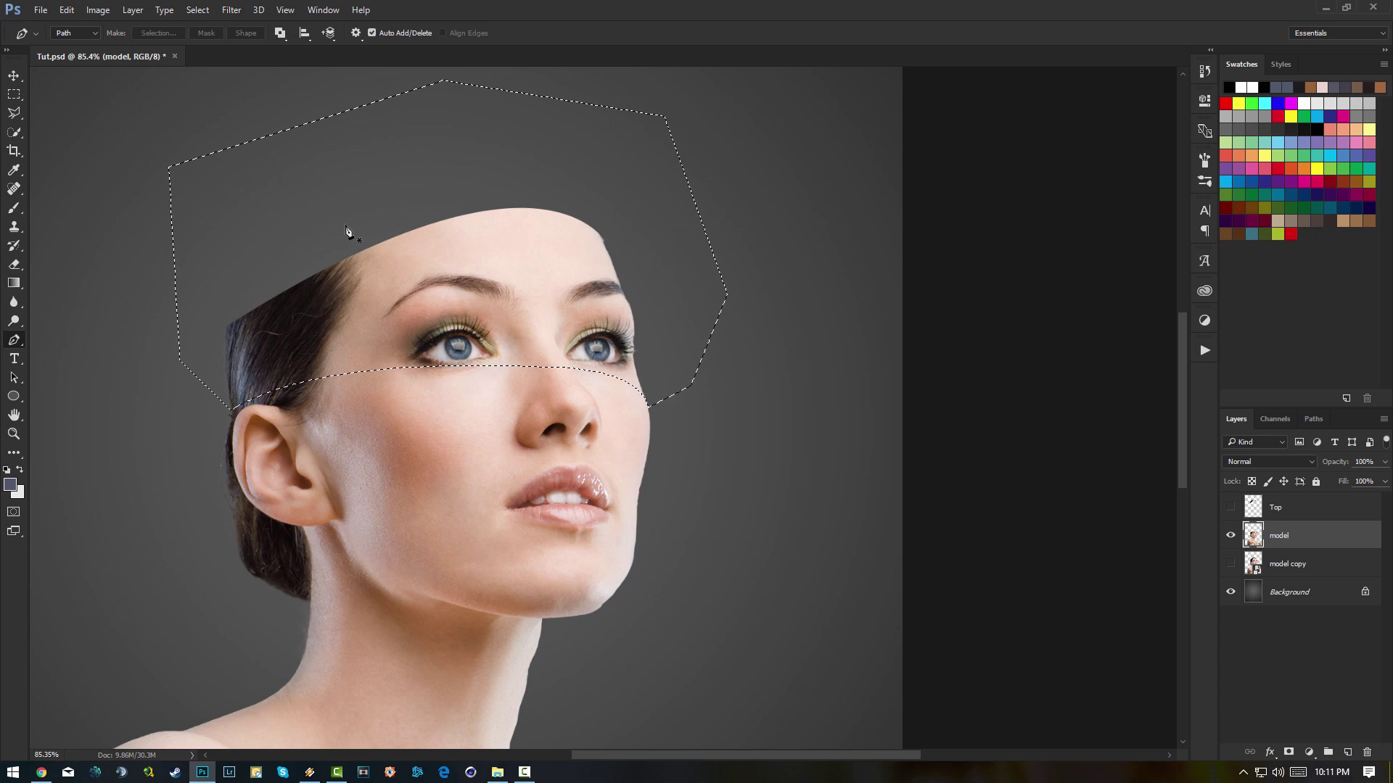
left_click(14, 94)
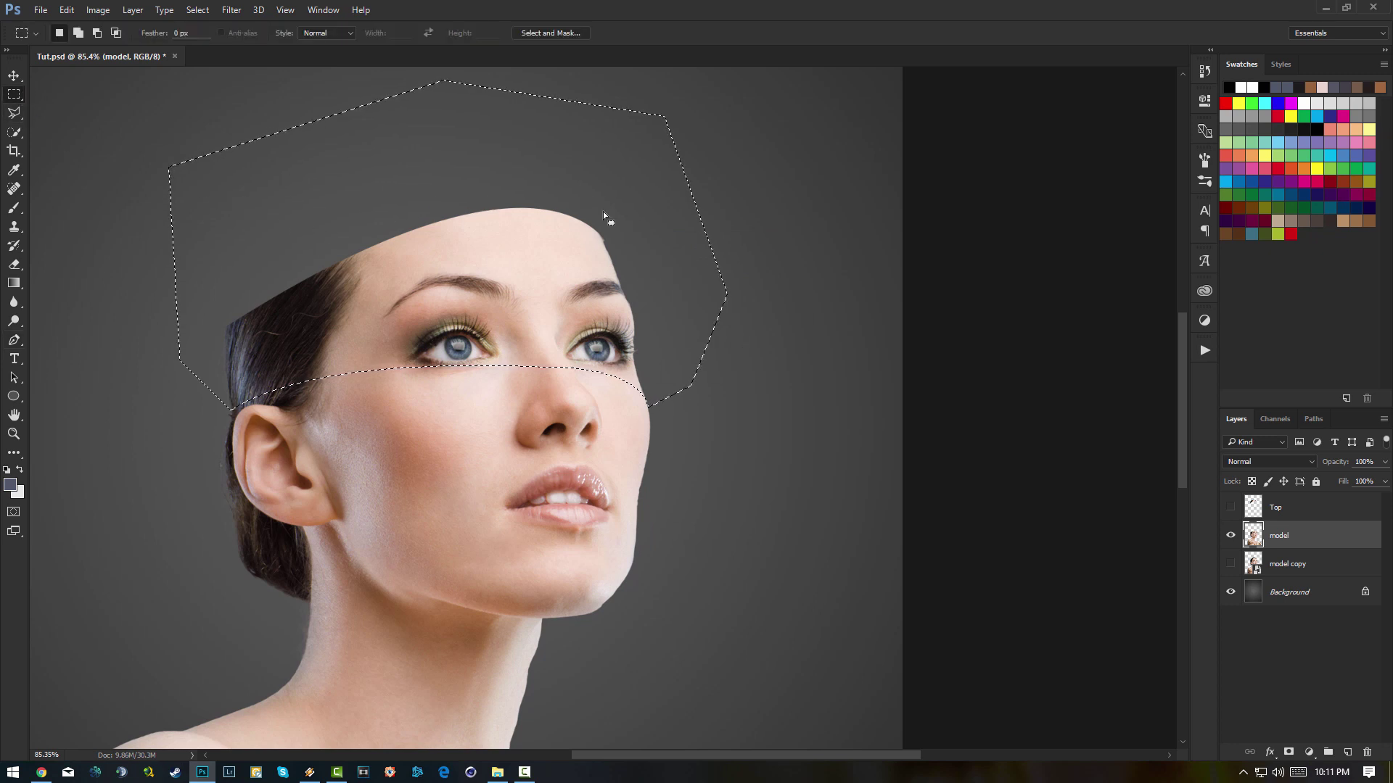
- Cut the upper face onto Layer 1 via Layer Via Cut, lift it, and hide it
right_click(13, 95)
left_click(55, 91)
right_click(566, 170)
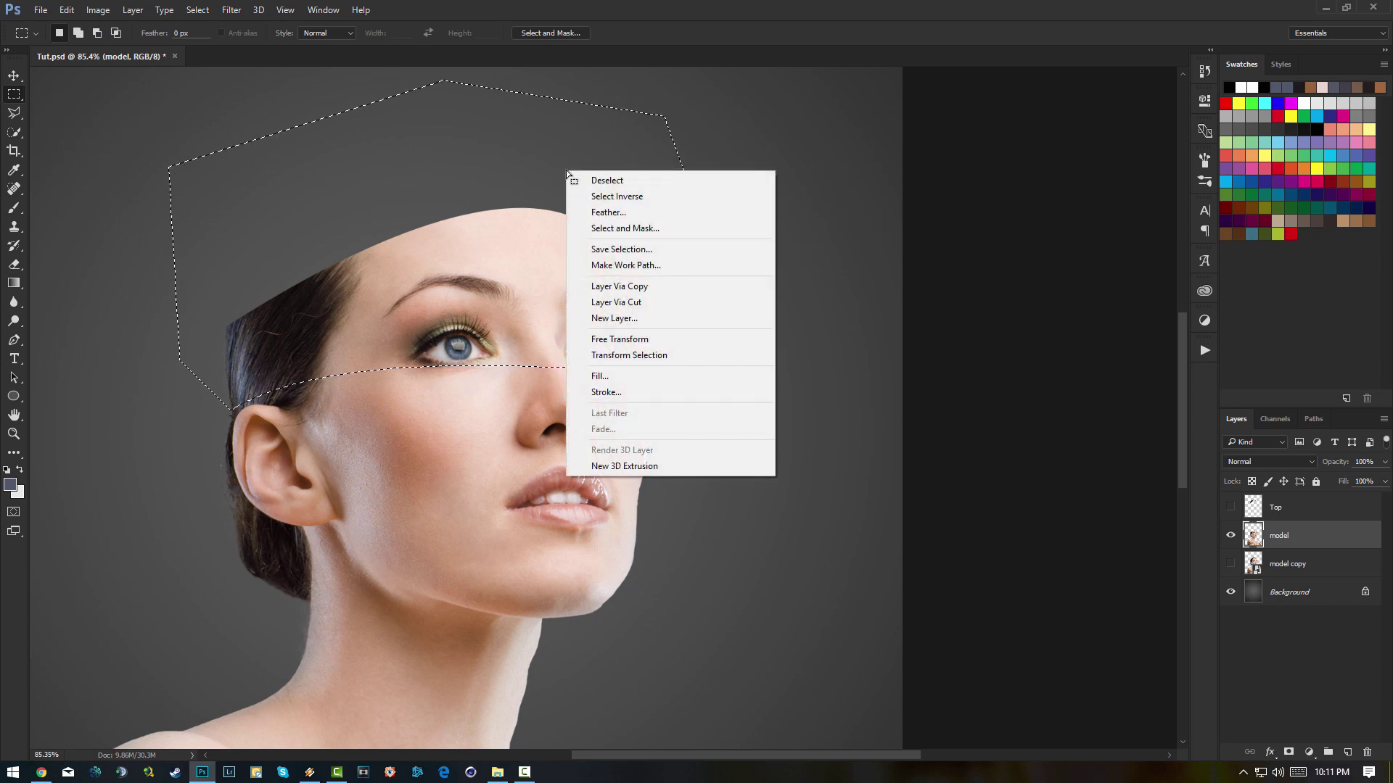
left_click(657, 298)
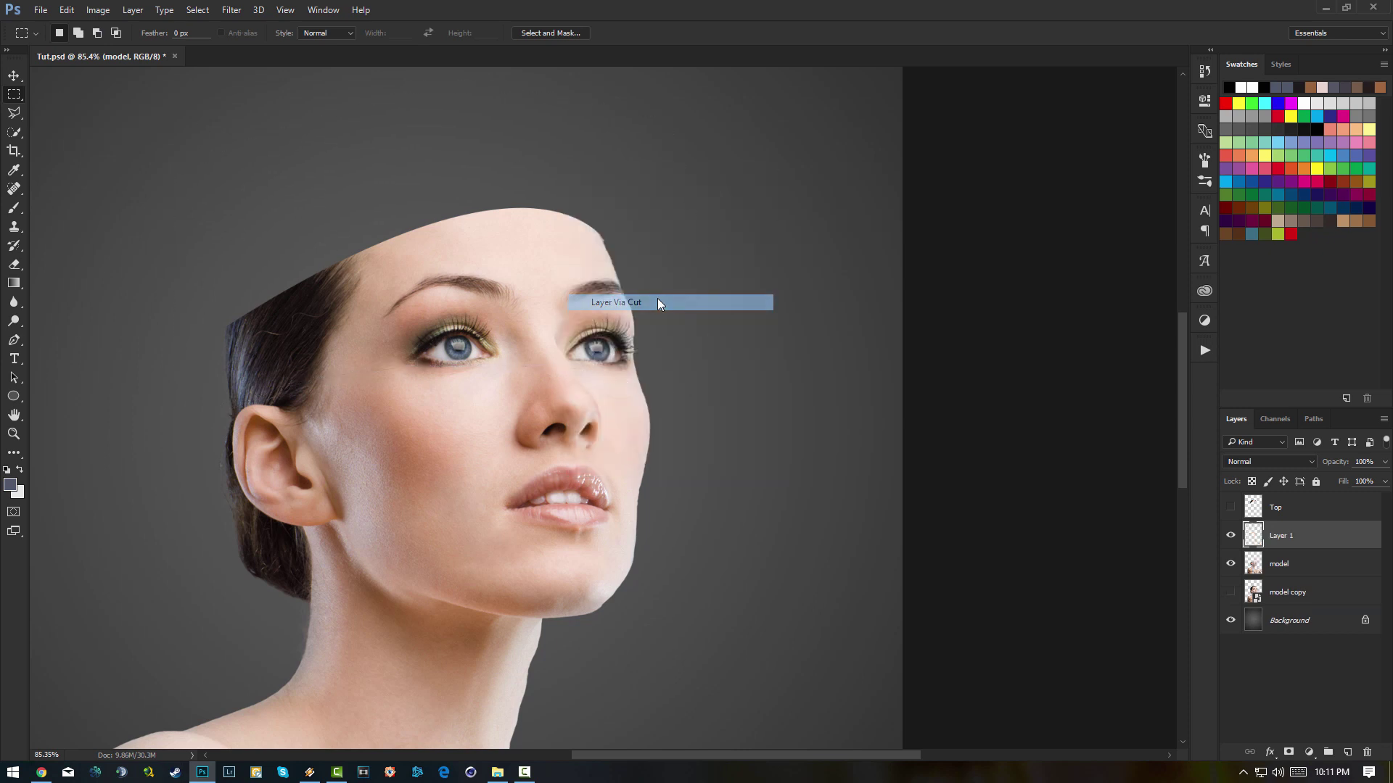
left_click(14, 75)
mouse_move(536, 239)
left_mouse_down()
mouse_move(538, 214)
mouse_move(561, 247)
left_mouse_up()
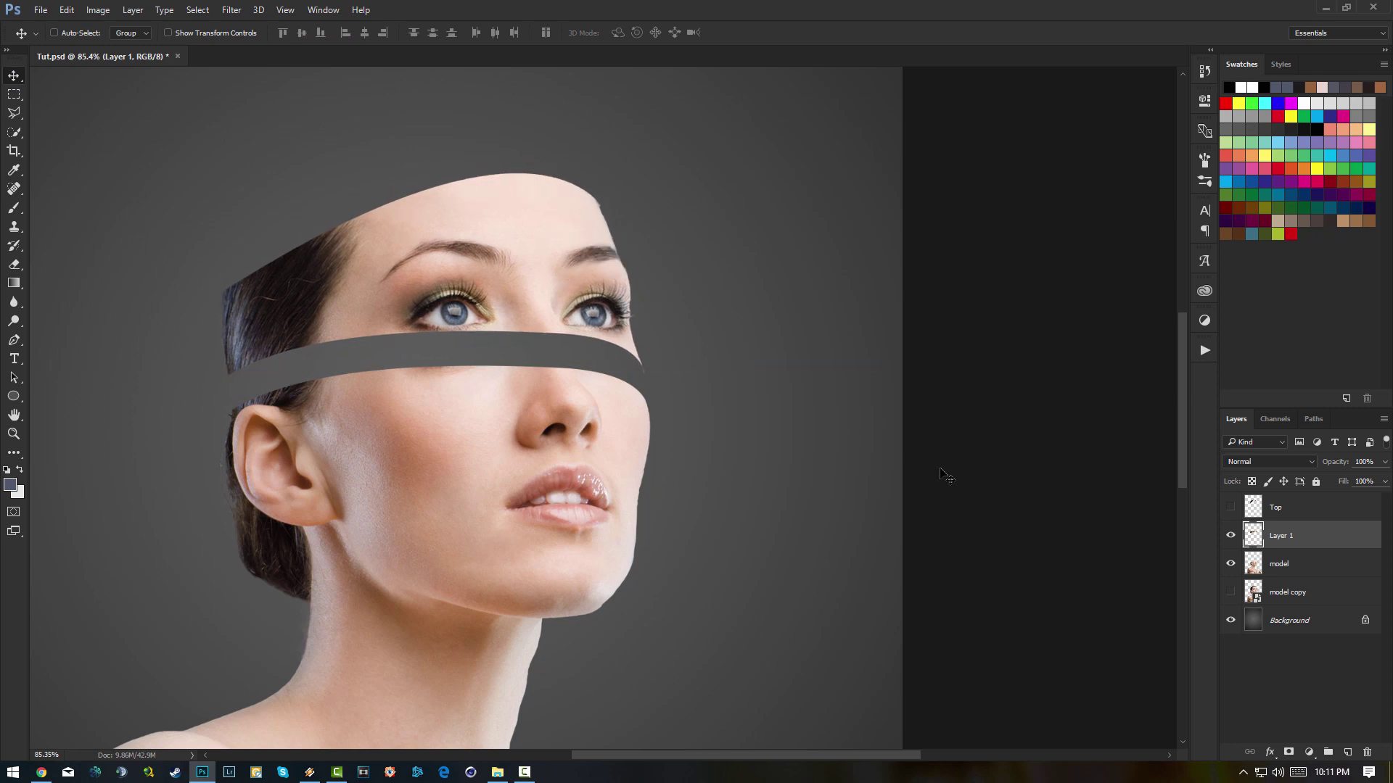
left_click(1231, 536)
left_click(1278, 567)
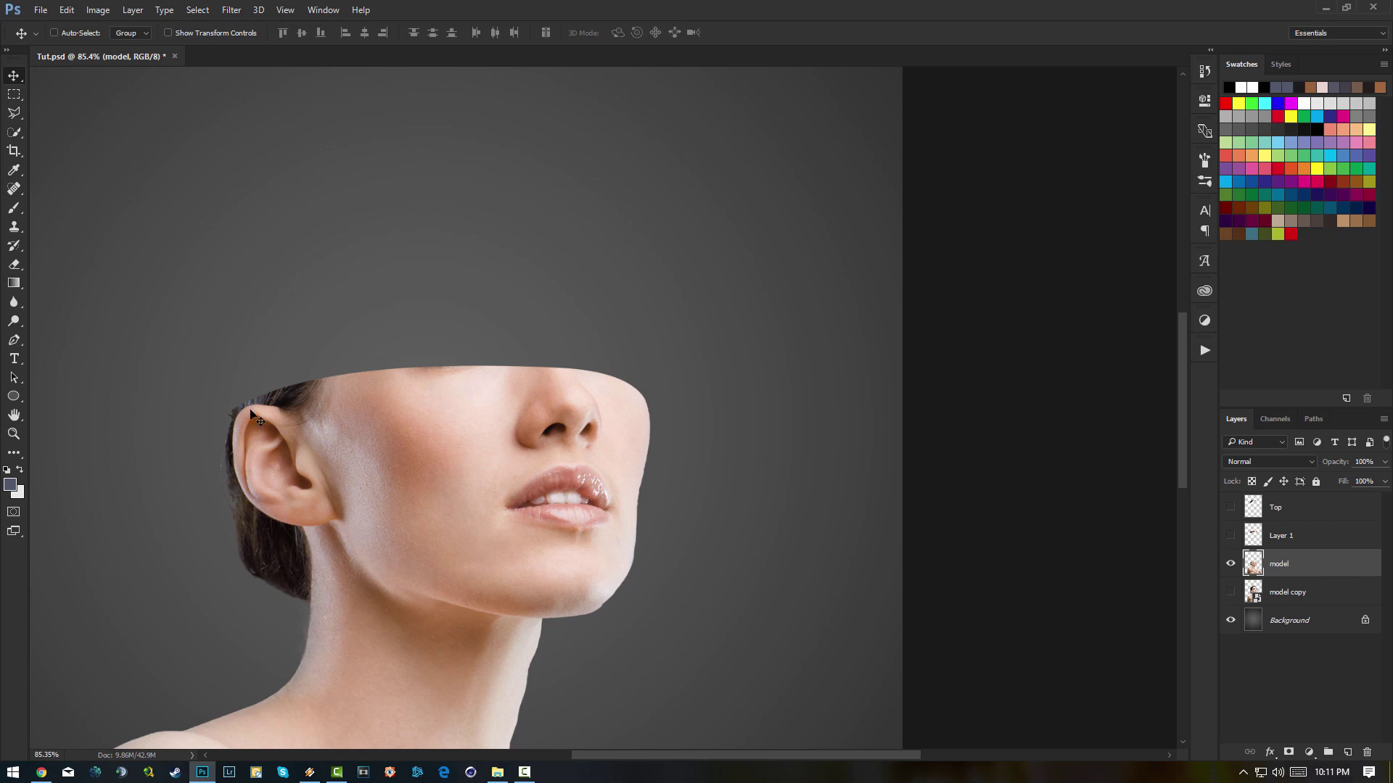
- Pen a closed path around the nose and mouth with a corner along the chin
key("p")
scroll(460, 404, "down", 5)
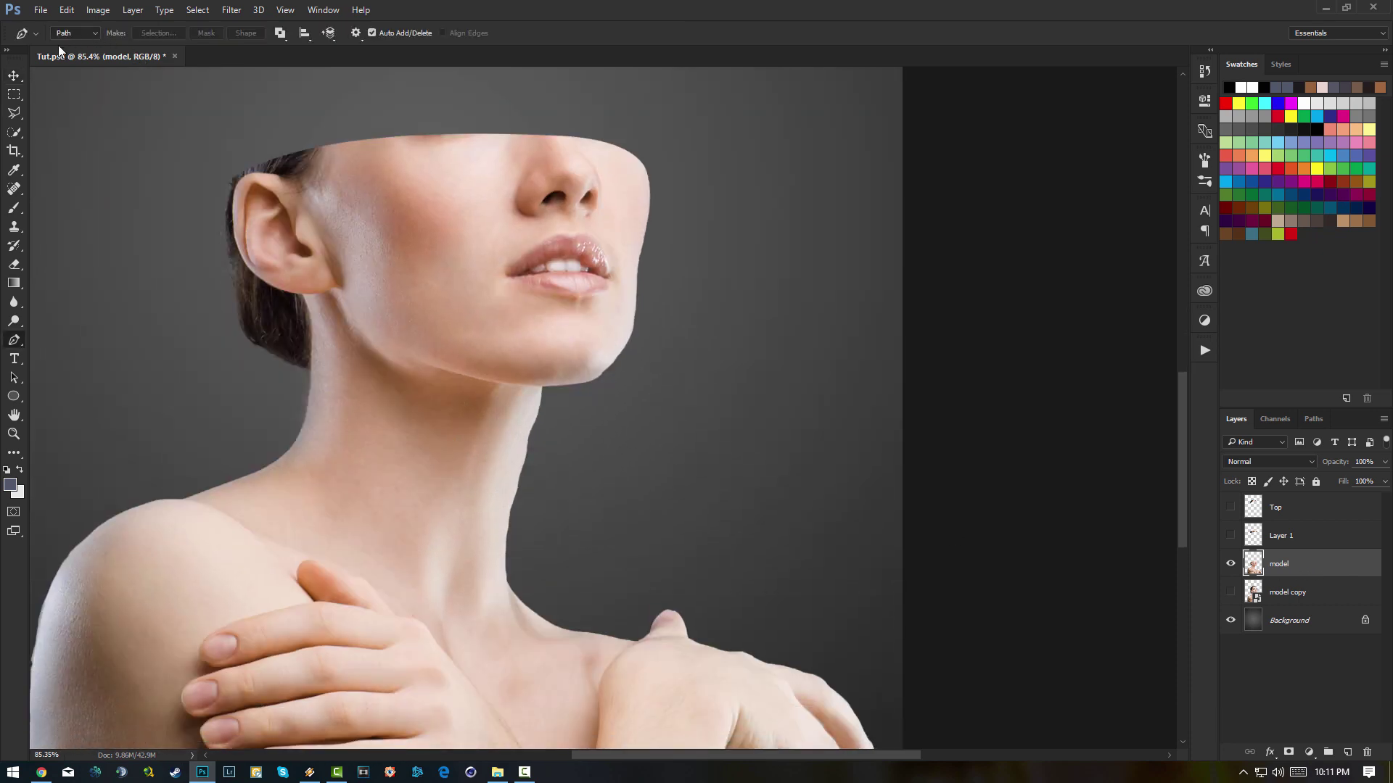
left_click(247, 342)
left_click_drag(650, 325, 786, 381)
key("ctrl+z")
left_click_drag(631, 327, 648, 411)
key("ctrl+z")
left_click(633, 335, "alt")
left_click(696, 127)
left_click(532, 100)
left_click(265, 120)
left_click(178, 153)
left_click(155, 298)
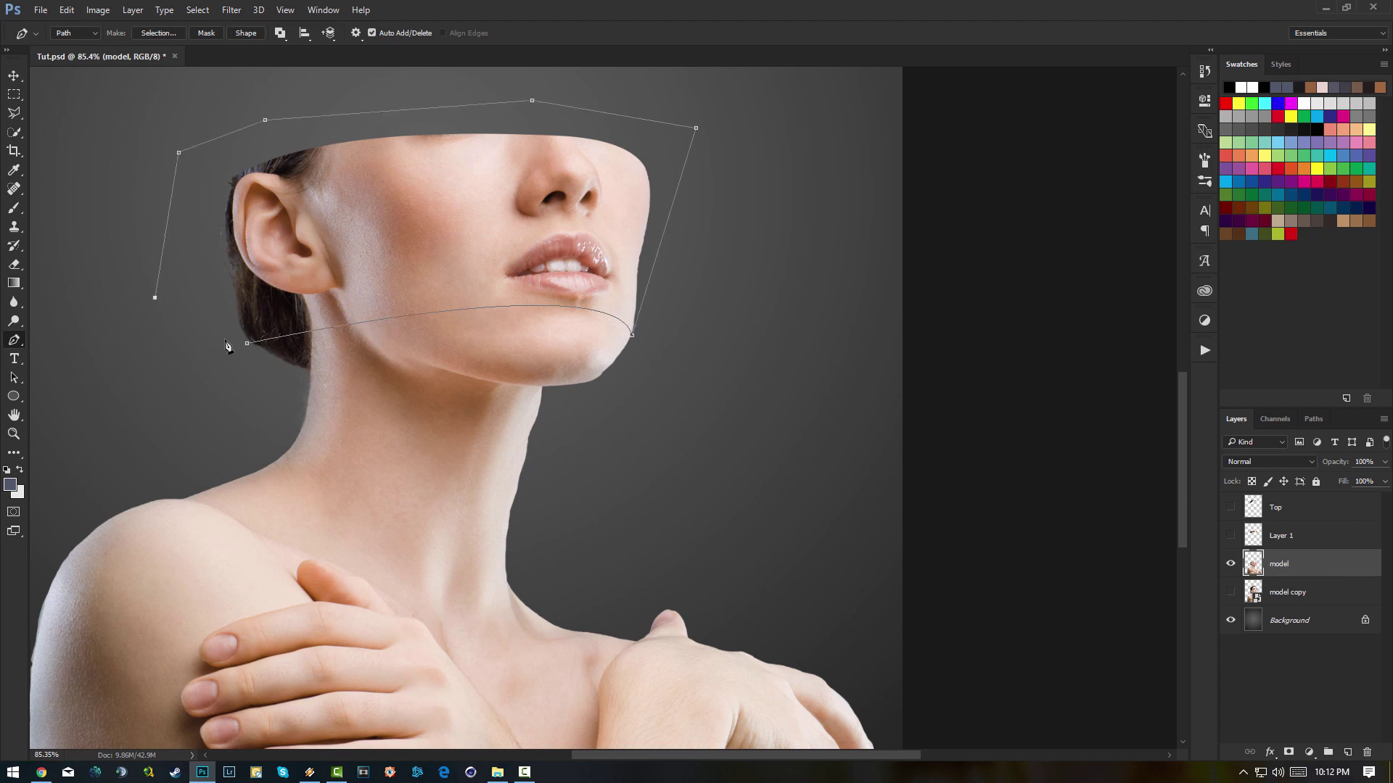
left_click(247, 346)
- Convert the path to a selection and cut it onto Layer 2 with Layer Via Cut
right_click(591, 220)
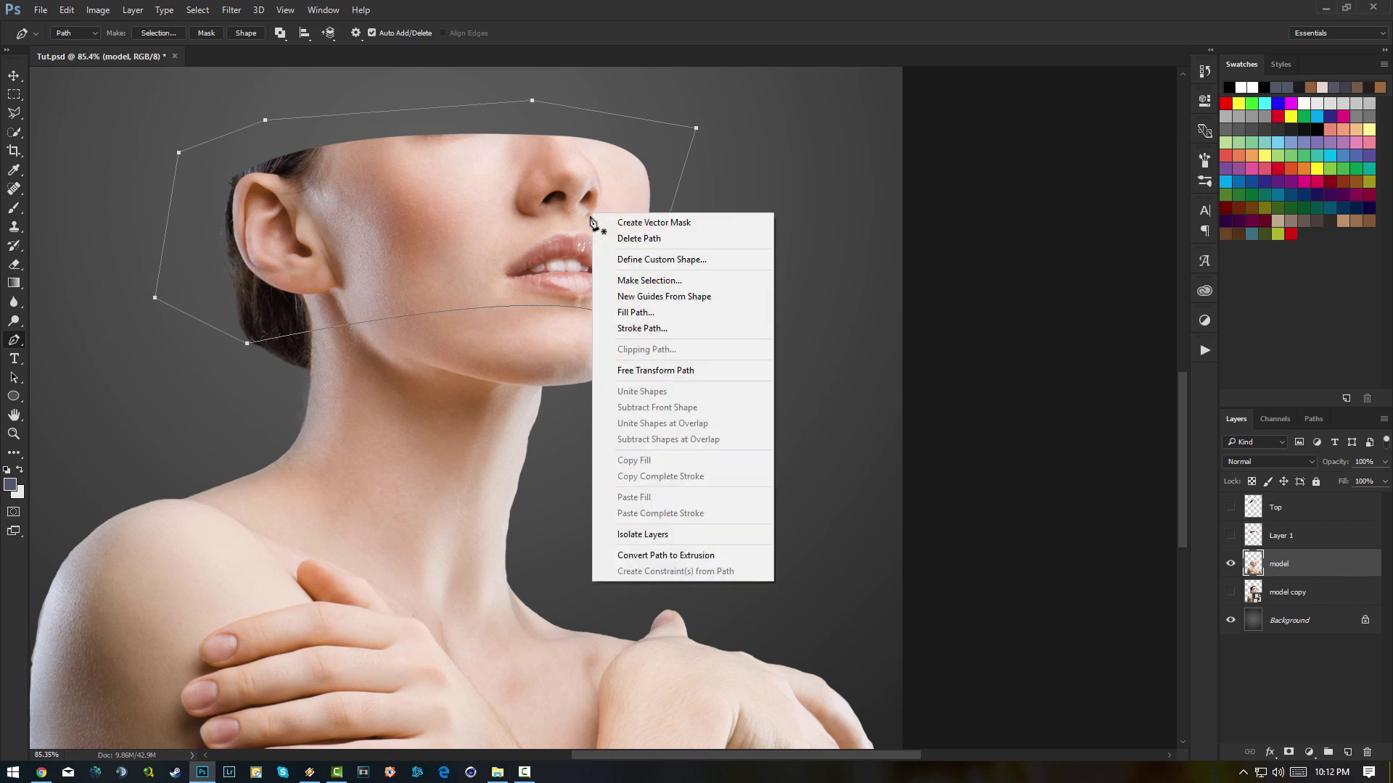
left_click(648, 280)
key("Return")
left_click(14, 95)
right_click(495, 209)
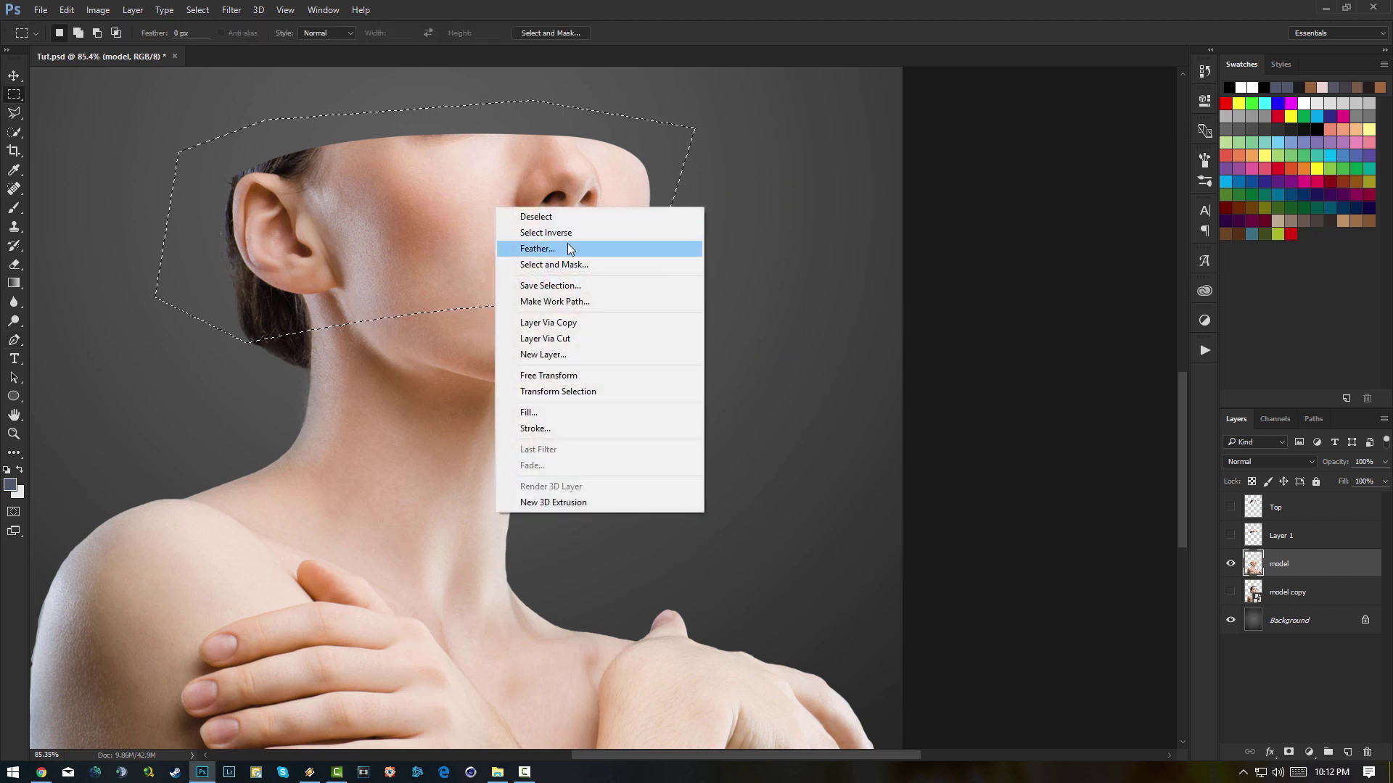
left_click(584, 341)
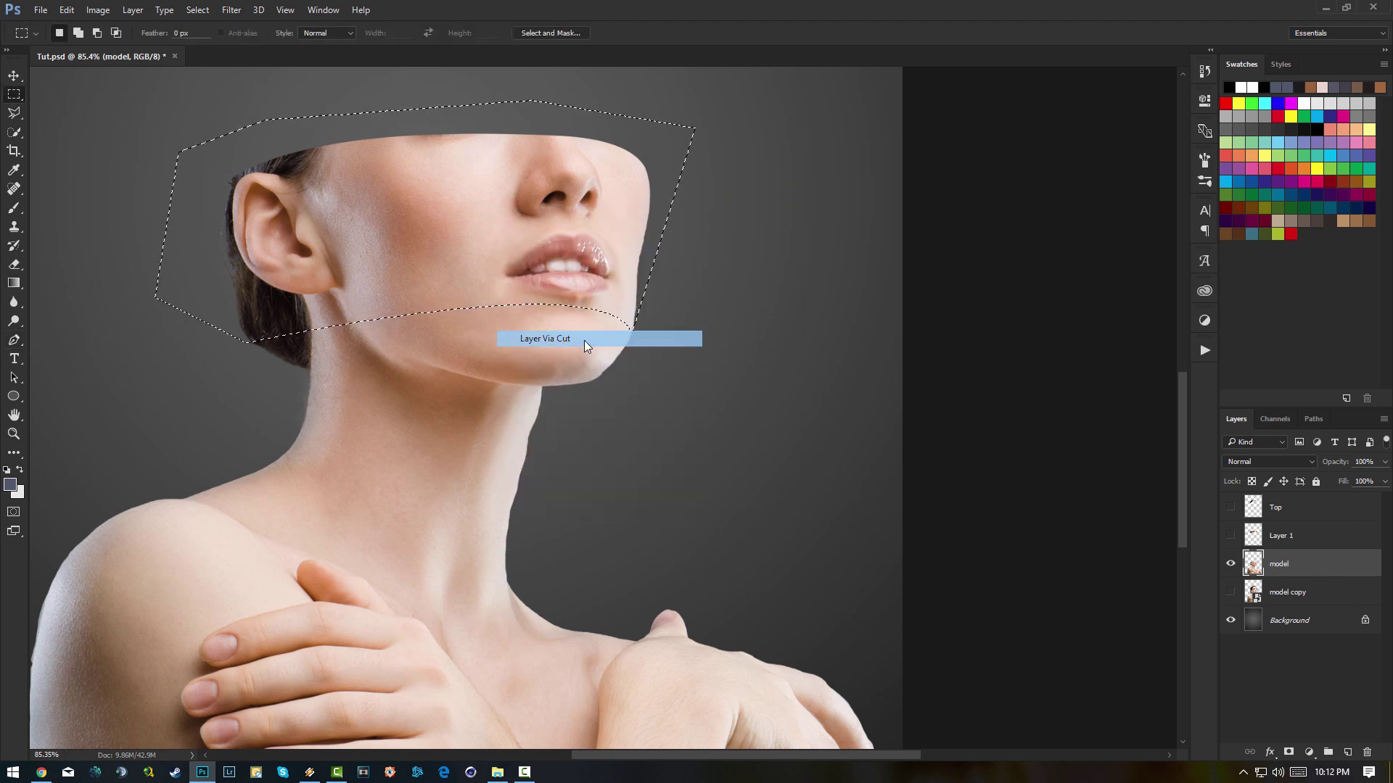
- Lift Layer 2 upward to open a gap, then hide it and select model
left_click(14, 75)
left_click_drag(516, 182, 518, 168)
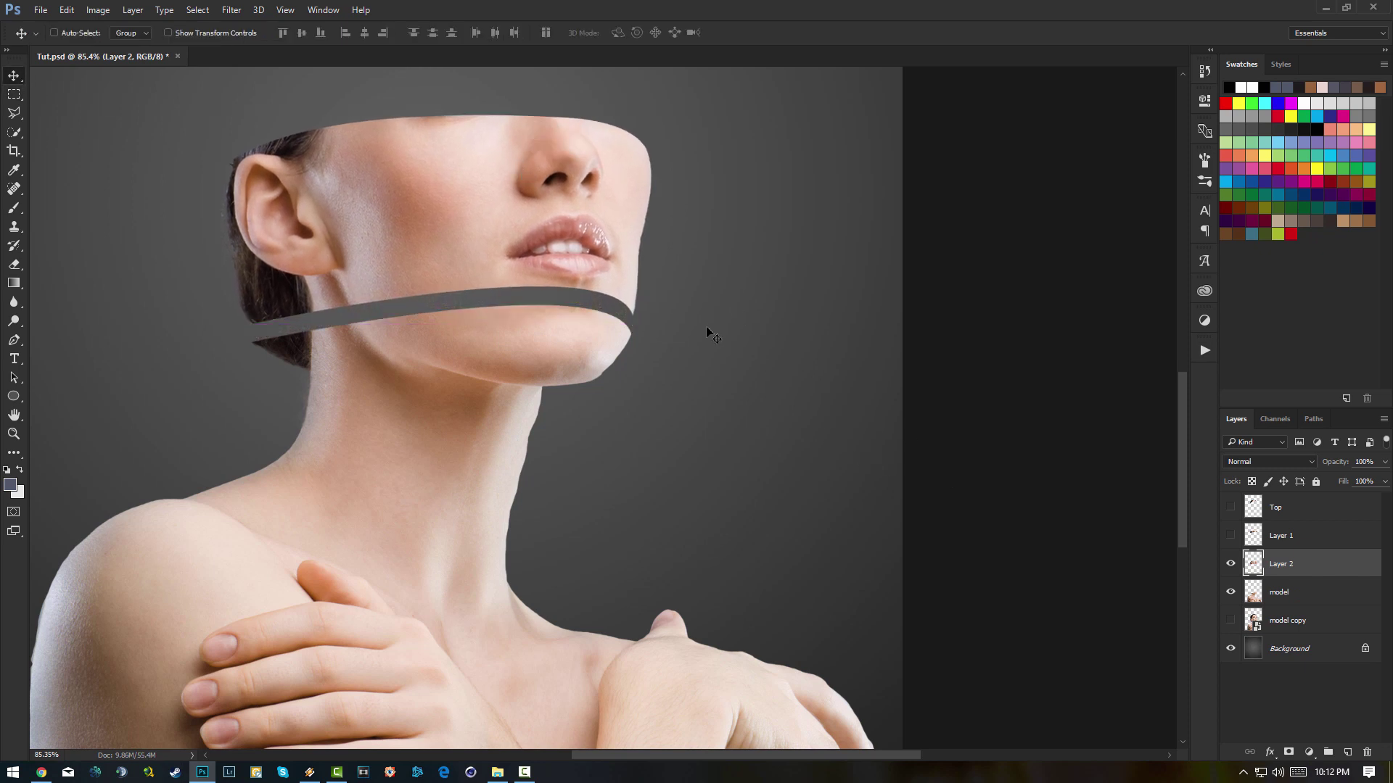
left_click(1230, 563)
left_click(1282, 599)
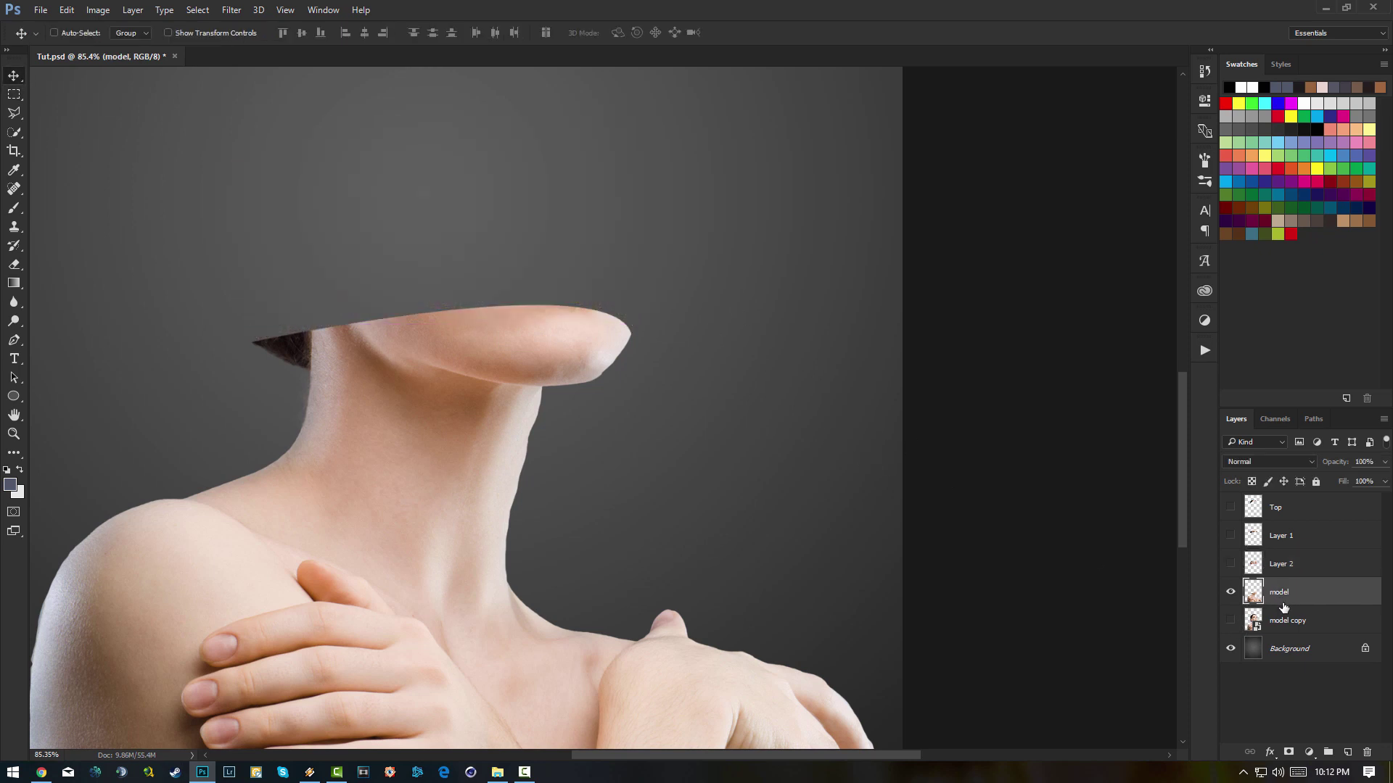
- Trace a closed pen path around the chin above the neck and make it a selection
key("p")
left_click(539, 443)
left_click_drag(300, 403, 220, 243)
left_click(300, 403, "alt")
left_click(660, 198)
left_click(706, 329)
left_click(572, 467)
left_click(541, 444)
right_click(568, 355)
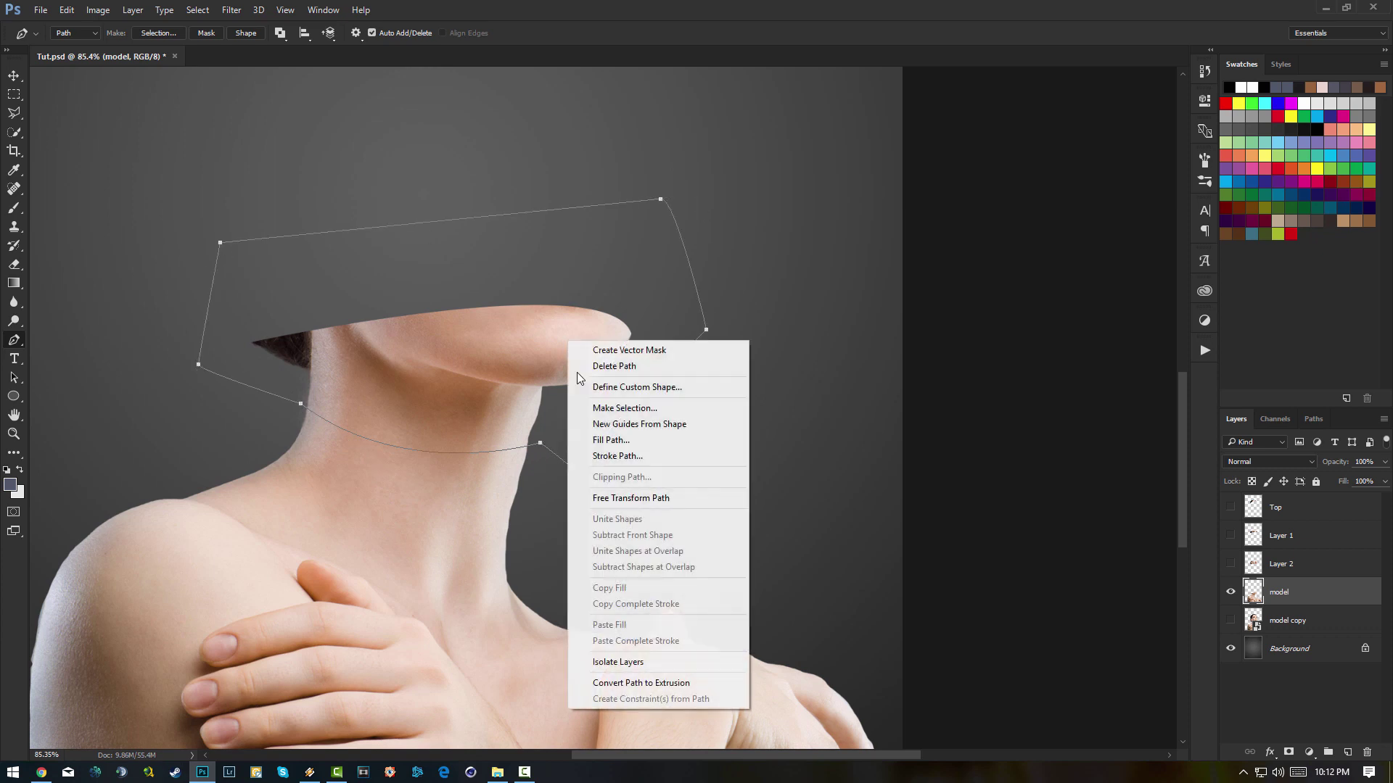
left_click(653, 404)
key("Return")
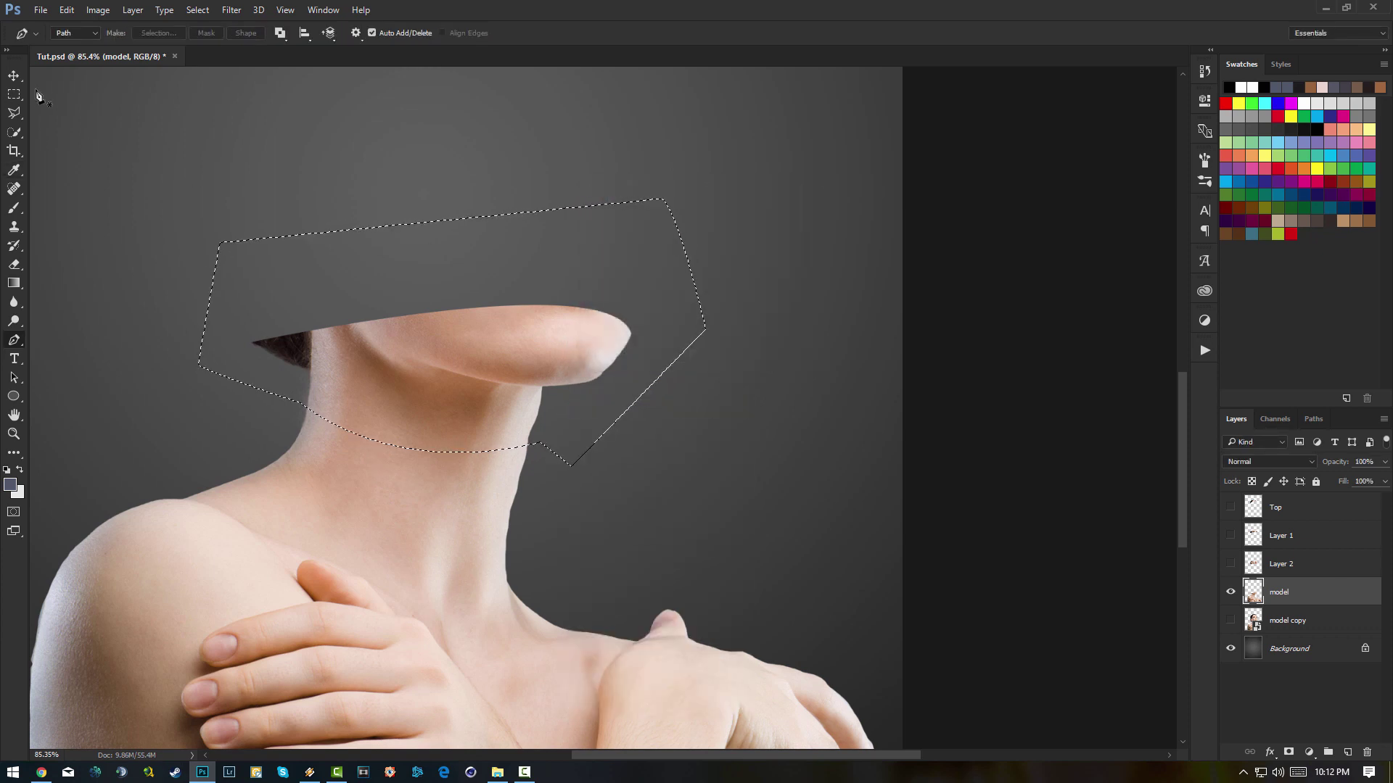
- Cut the chin onto Layer 3, lift it to open a neck gap, and reshow all slices
left_click(13, 95)
right_click(519, 262)
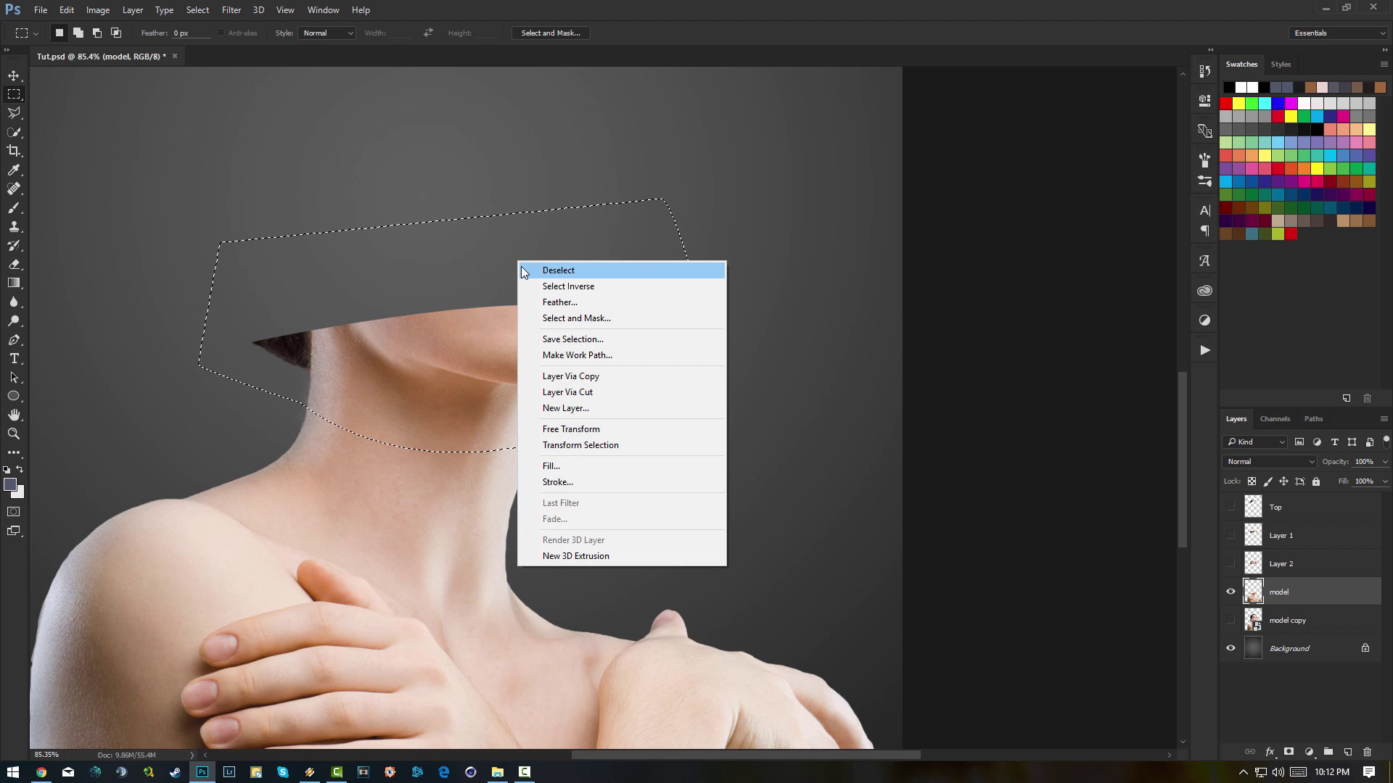
left_click(607, 390)
key("v")
mouse_move(442, 276)
left_mouse_down()
mouse_move(444, 237)
mouse_move(450, 251)
left_mouse_up()
scroll(468, 255, "down", 3)
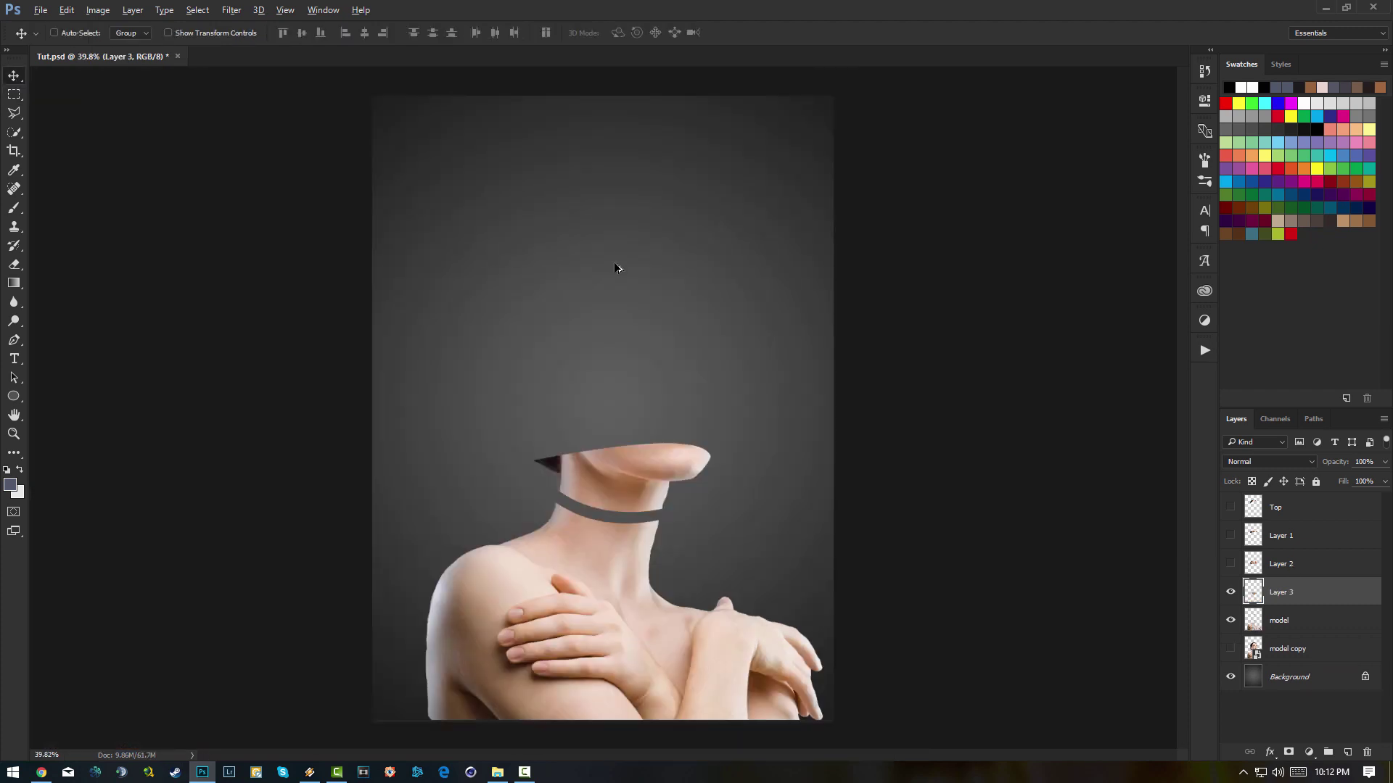
scroll(573, 342, "up", 2)
left_click_drag(1231, 564, 1231, 507)
- Move the Top slice and Layer 1 slice up and shift the Layer 2 slice right
left_click(1285, 515)
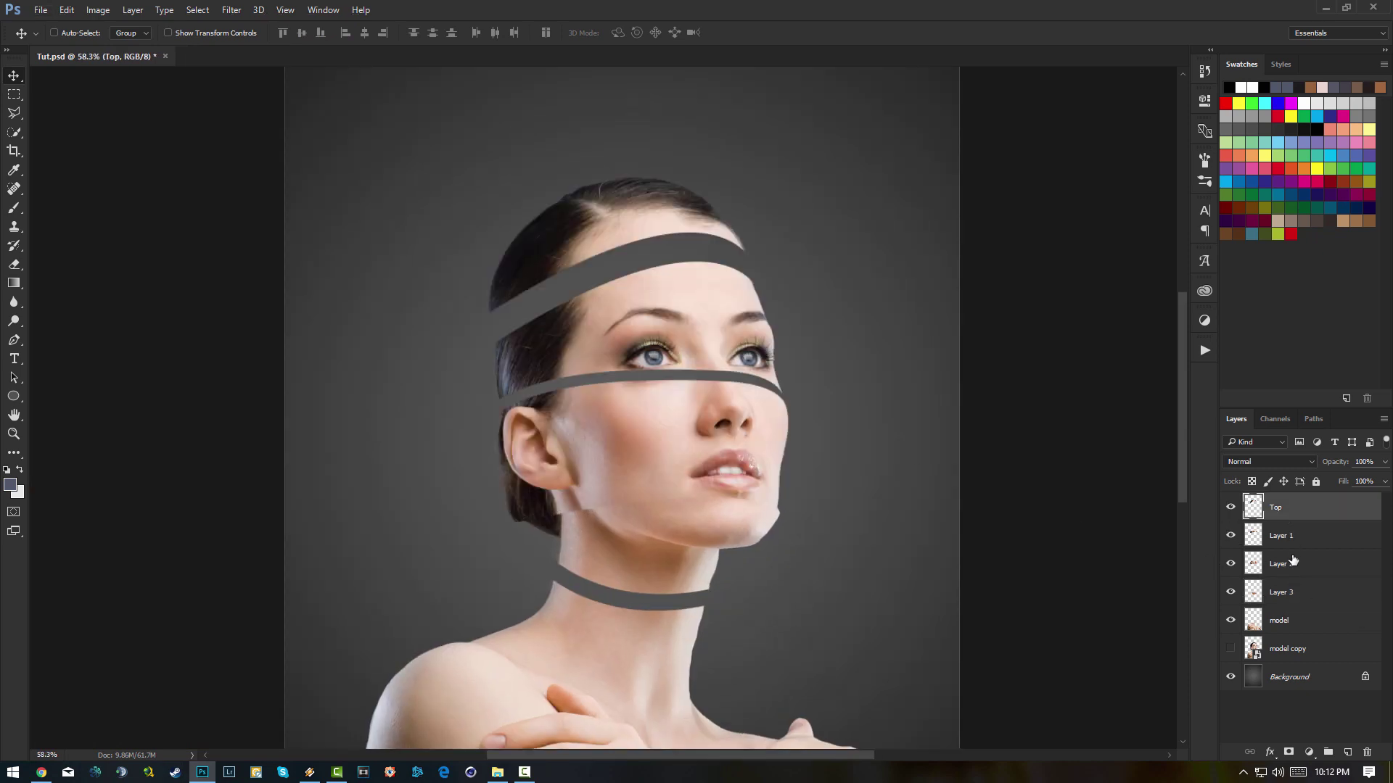
left_click_drag(683, 202, 682, 166)
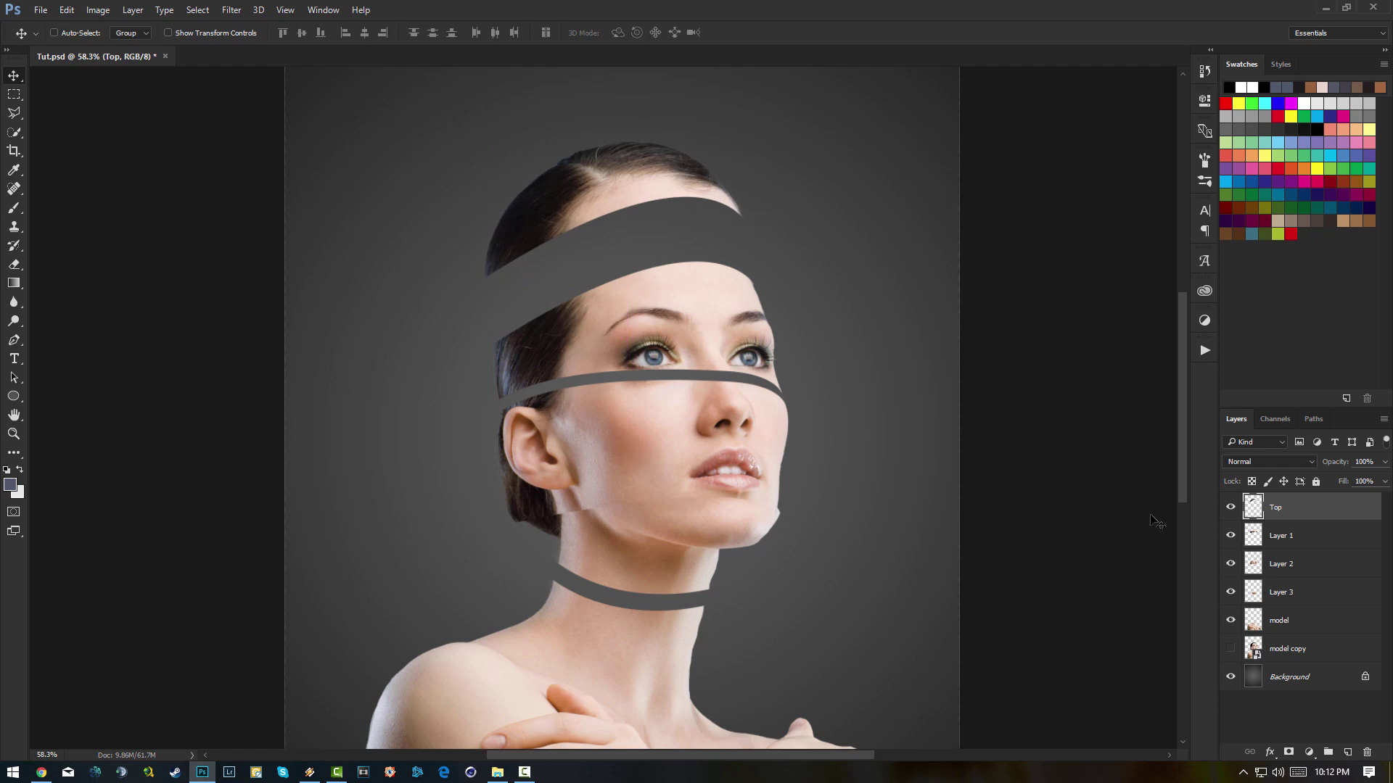
left_click(1281, 536)
mouse_move(841, 344)
left_mouse_down()
mouse_move(838, 307)
mouse_move(842, 336)
left_mouse_up()
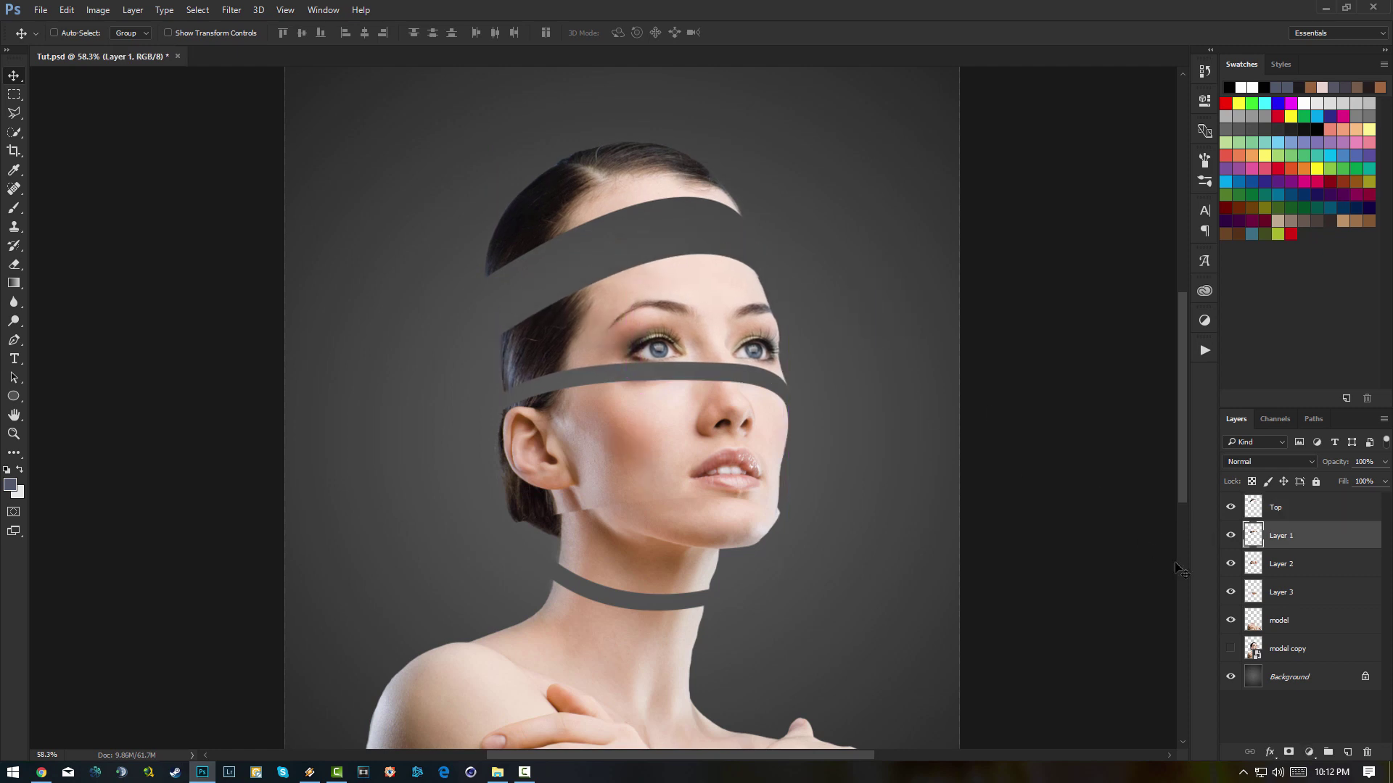
left_click(1281, 563)
left_click_drag(799, 508, 854, 497)
- Reposition the Layer 2 slice up-left, then move Layer 1 over the eyes and tilt it -2.86°
key("ctrl+t")
left_click_drag(780, 465, 769, 457)
key("Return")
left_click(1281, 535)
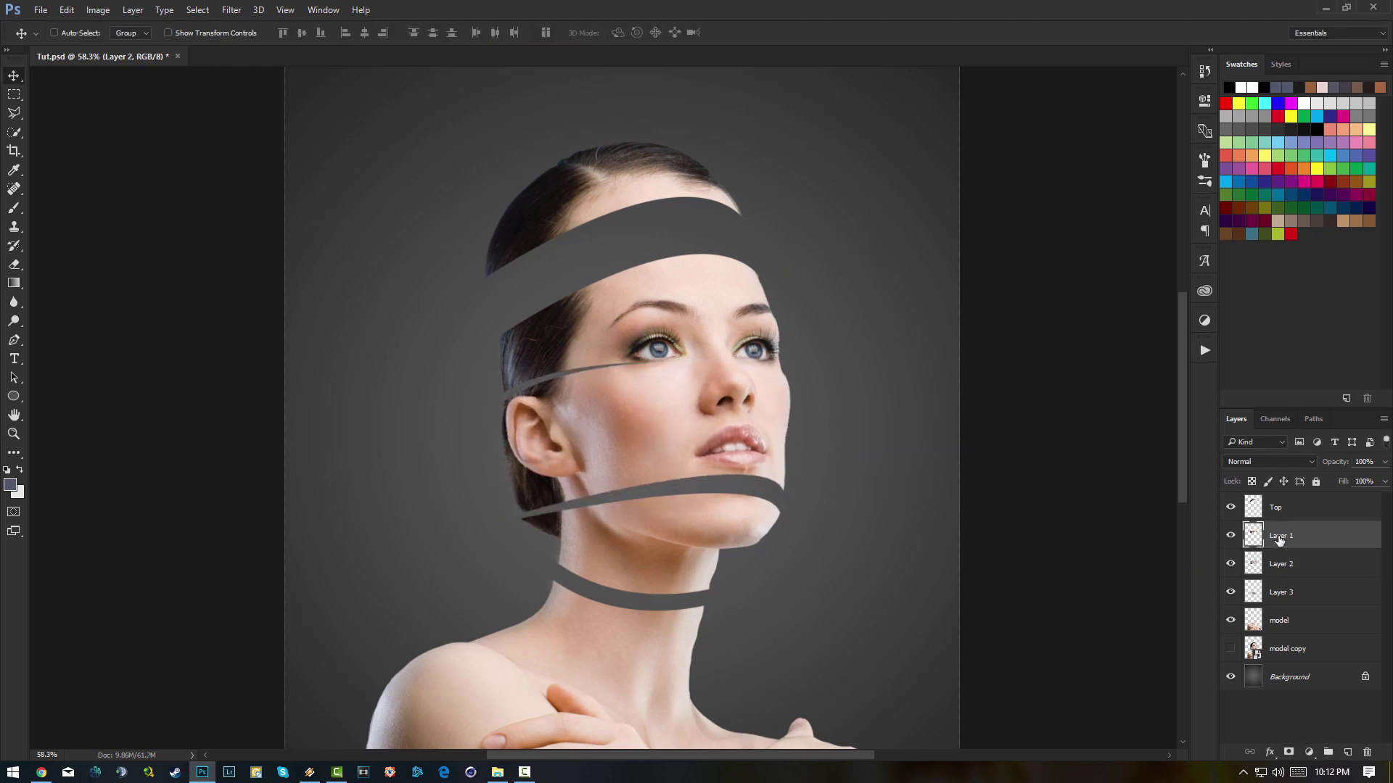
left_click_drag(946, 467, 949, 454)
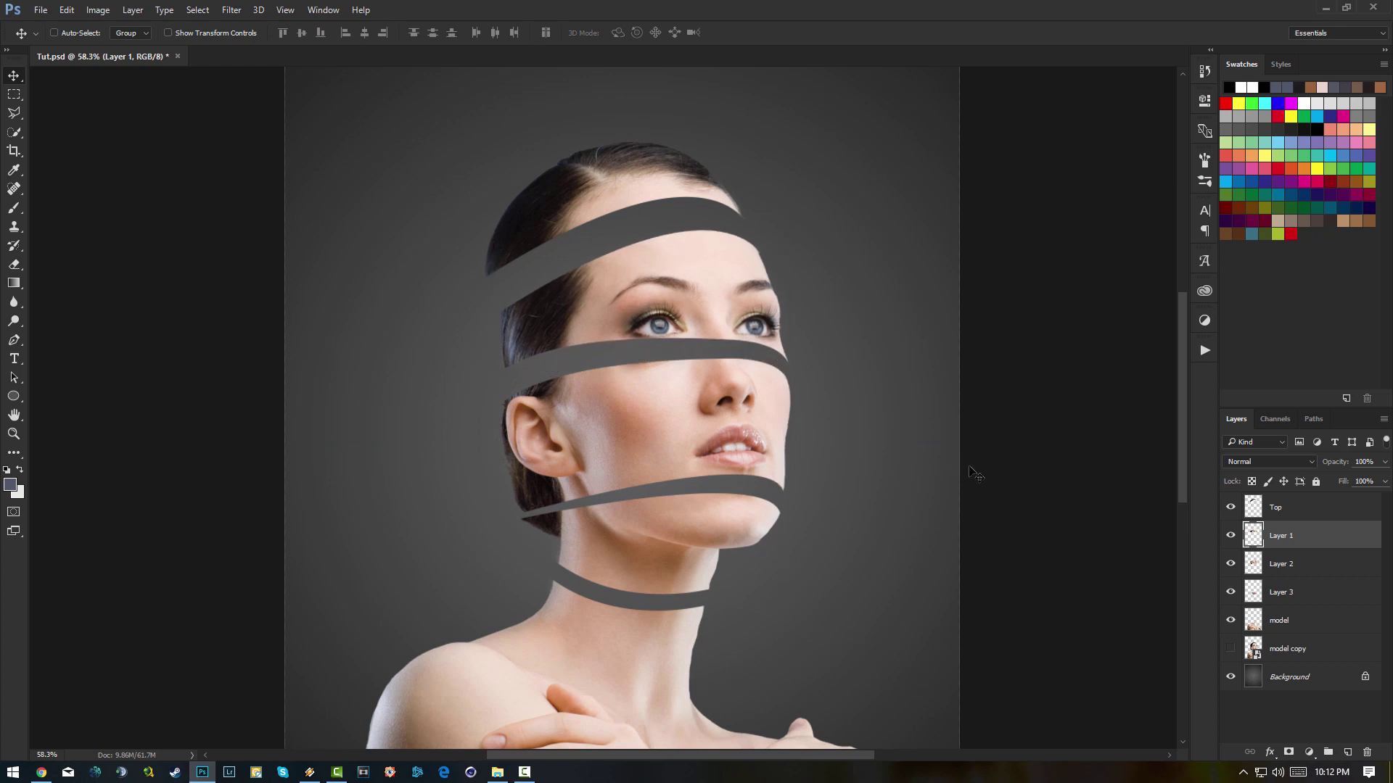
key("ctrl+t")
left_click_drag(880, 380, 756, 338)
key("Return")
- Nudge the Top slice down and tilt it slightly
left_click(1300, 515)
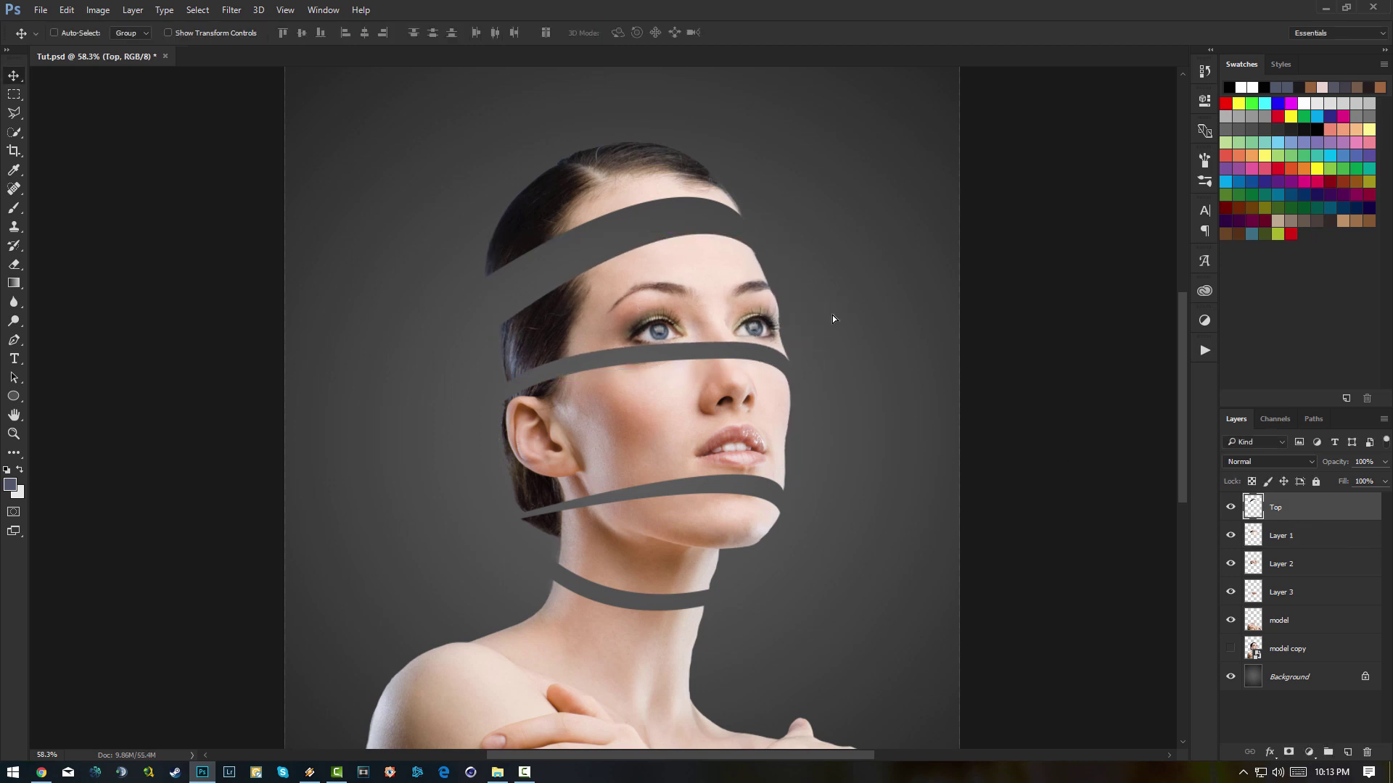
key("shift+Down")
key("shift+Down")
key("shift+Down")
key("shift+Down")
key("shift+Down")
key("ctrl+t")
left_click_drag(821, 303, 833, 324)
key("Return")
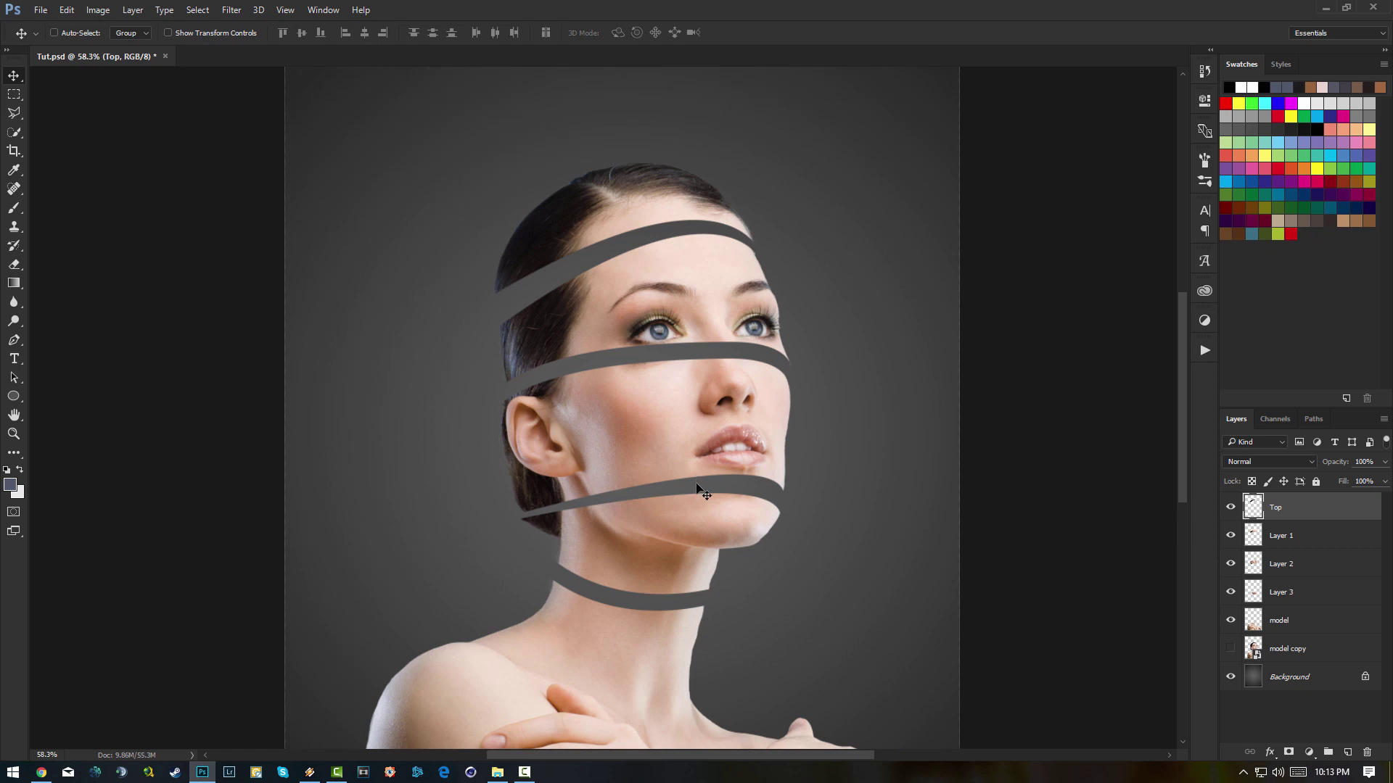
- Select Top, Layer 1, Layer 2, Layer 3 and model together
scroll(668, 560, "up", 2)
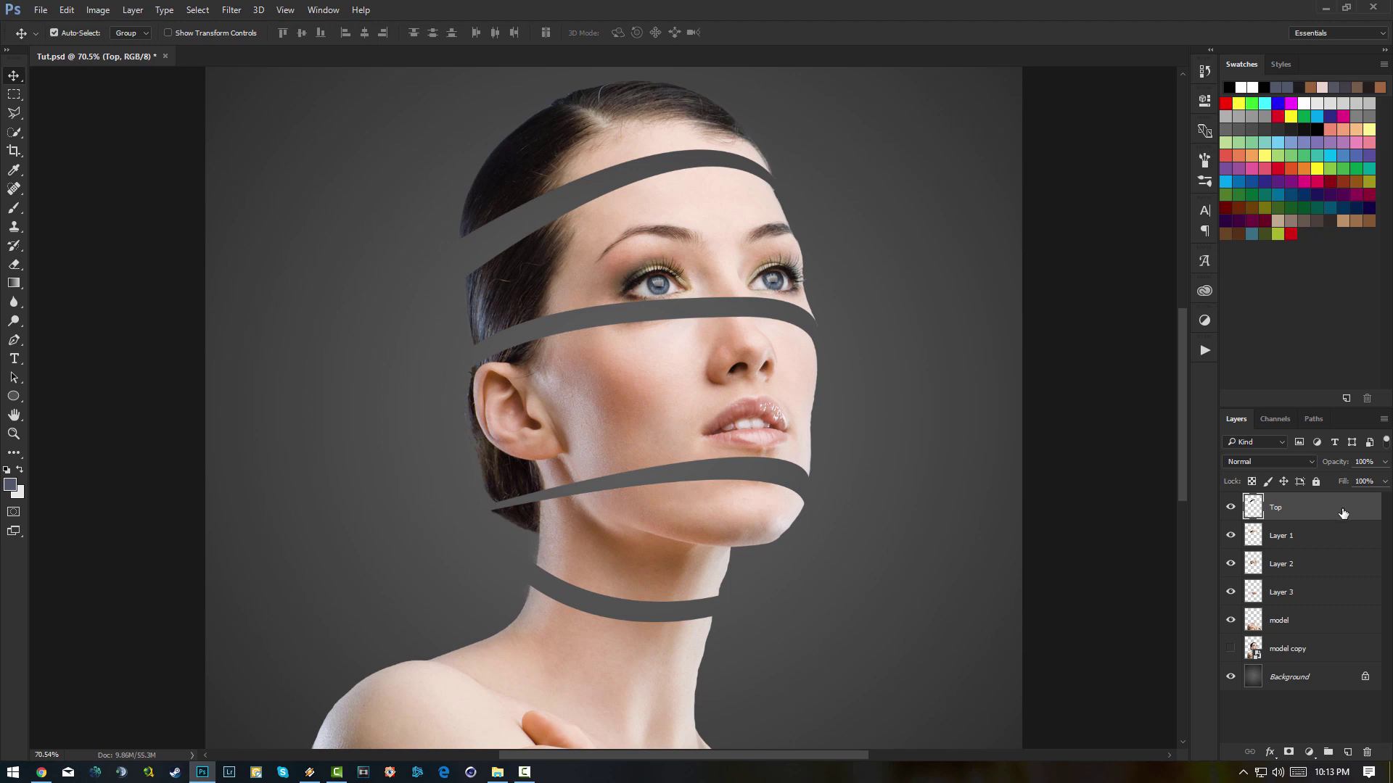
left_click(1339, 535, "shift")
left_click(1328, 565, "shift")
left_click(1324, 593, "shift")
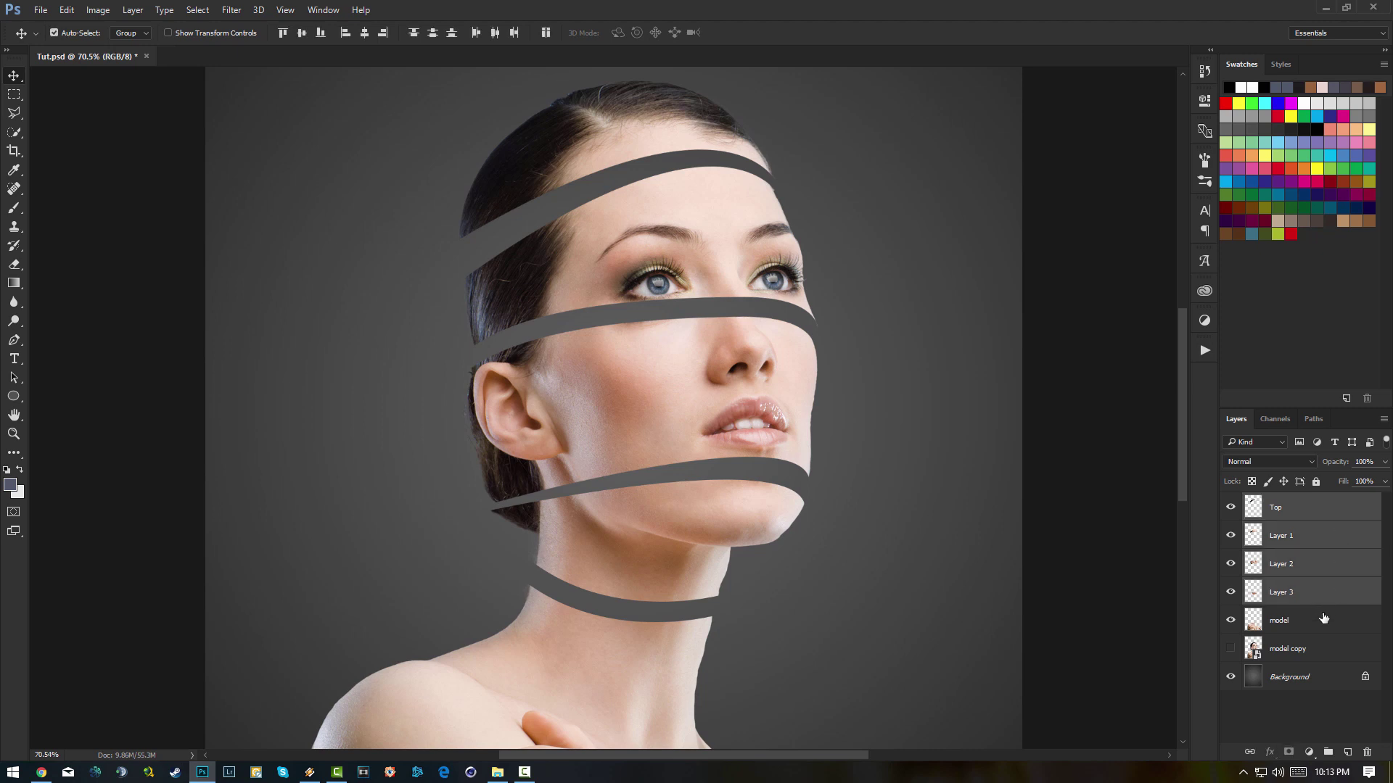
left_click(1322, 622, "shift")
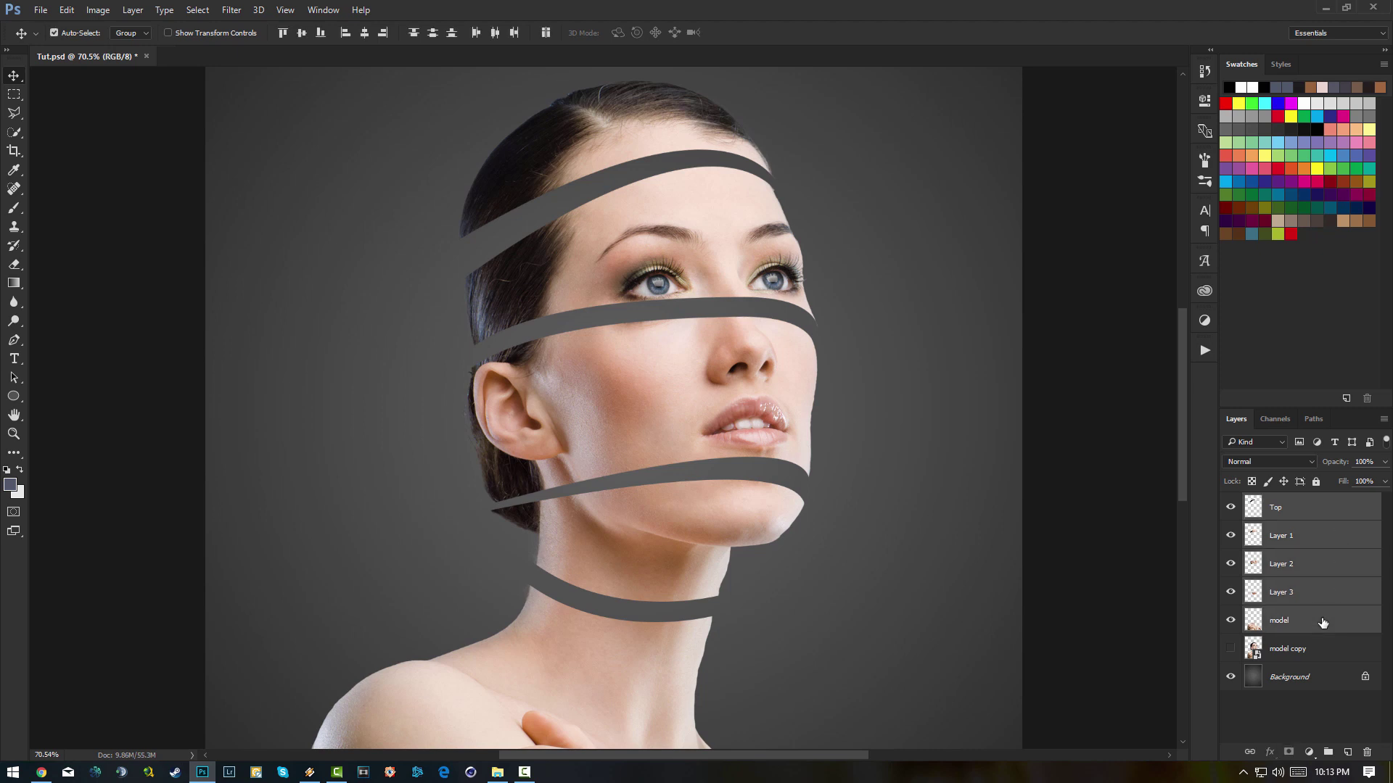
- Group the five selected layers, name the group Model and lock it completely
key("ctrl+g")
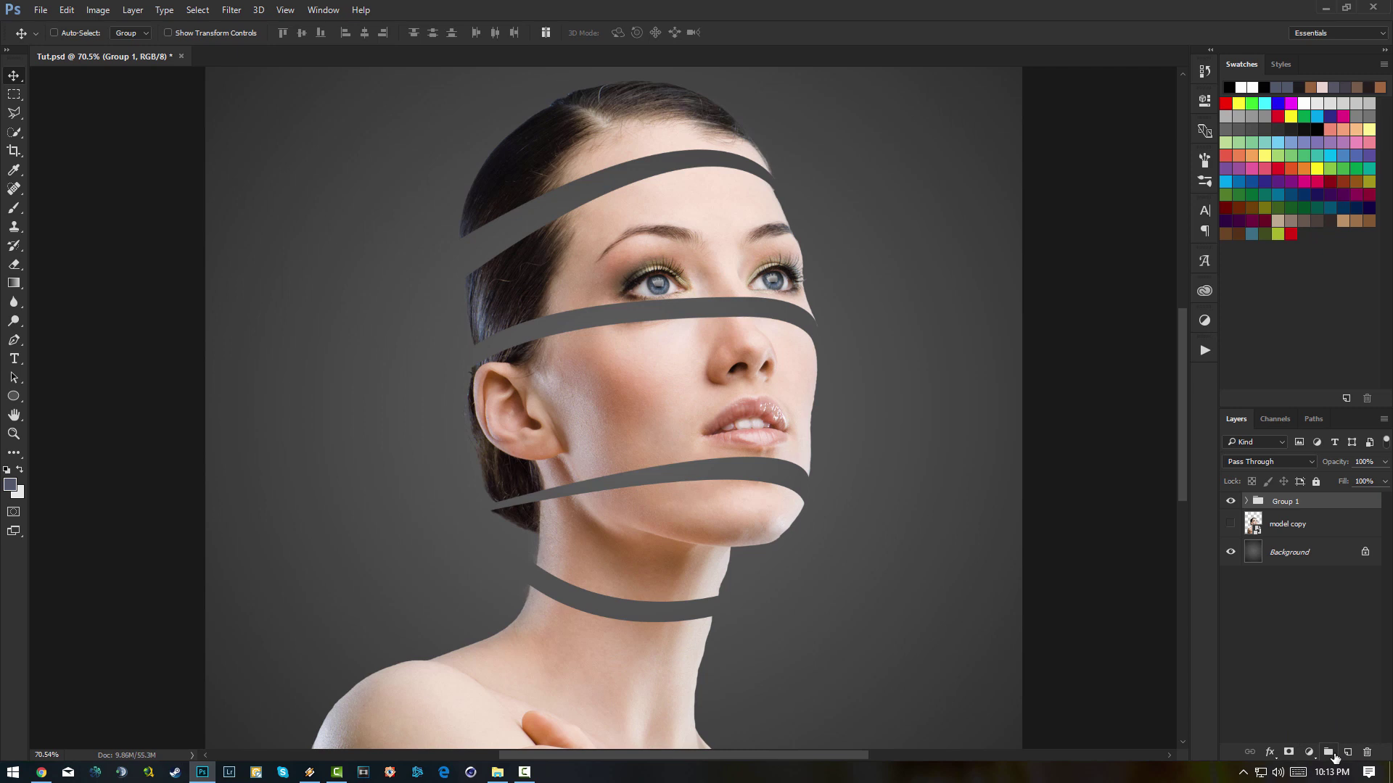
double_click(1286, 502)
type("M")
key("Return")
left_click(1317, 482)
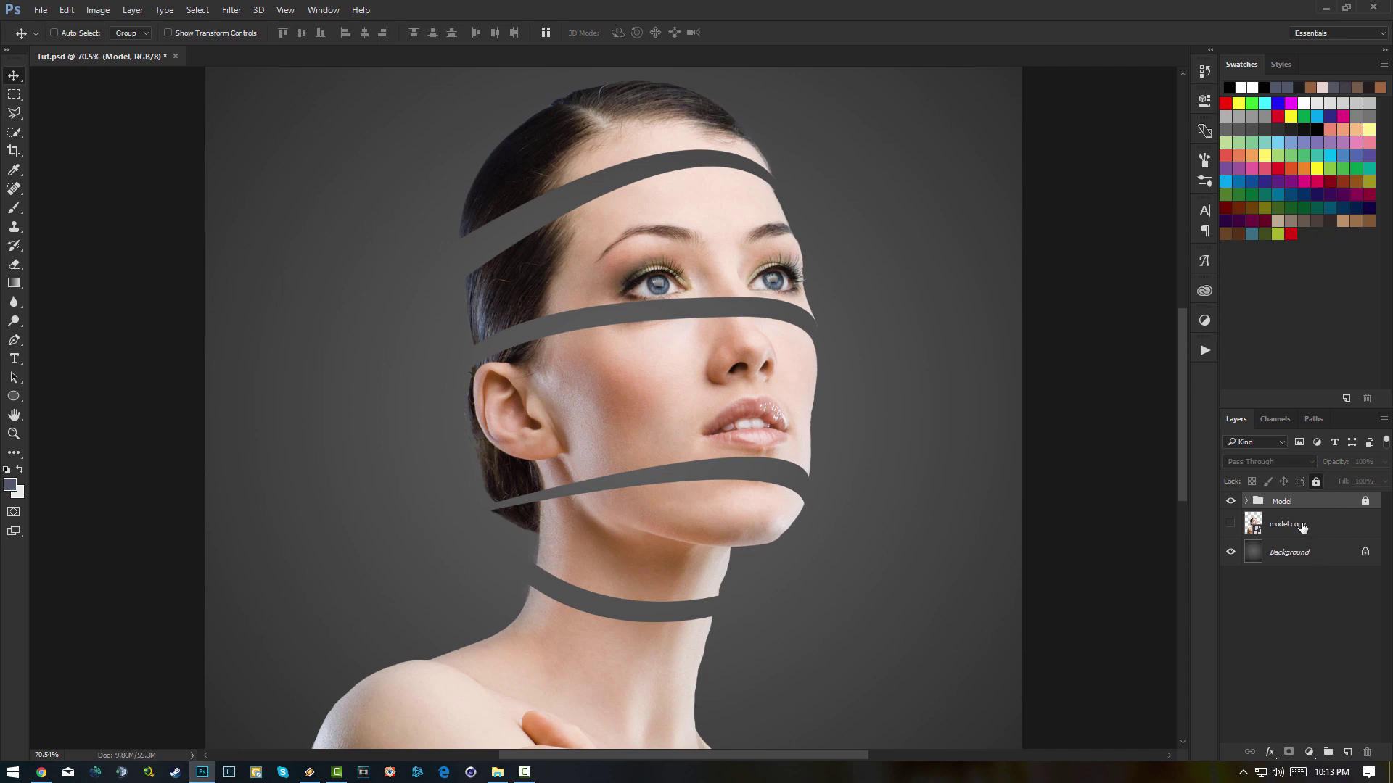
- Add a new empty layer above model copy and name it Section 1
left_click(1303, 527)
left_click(1347, 752)
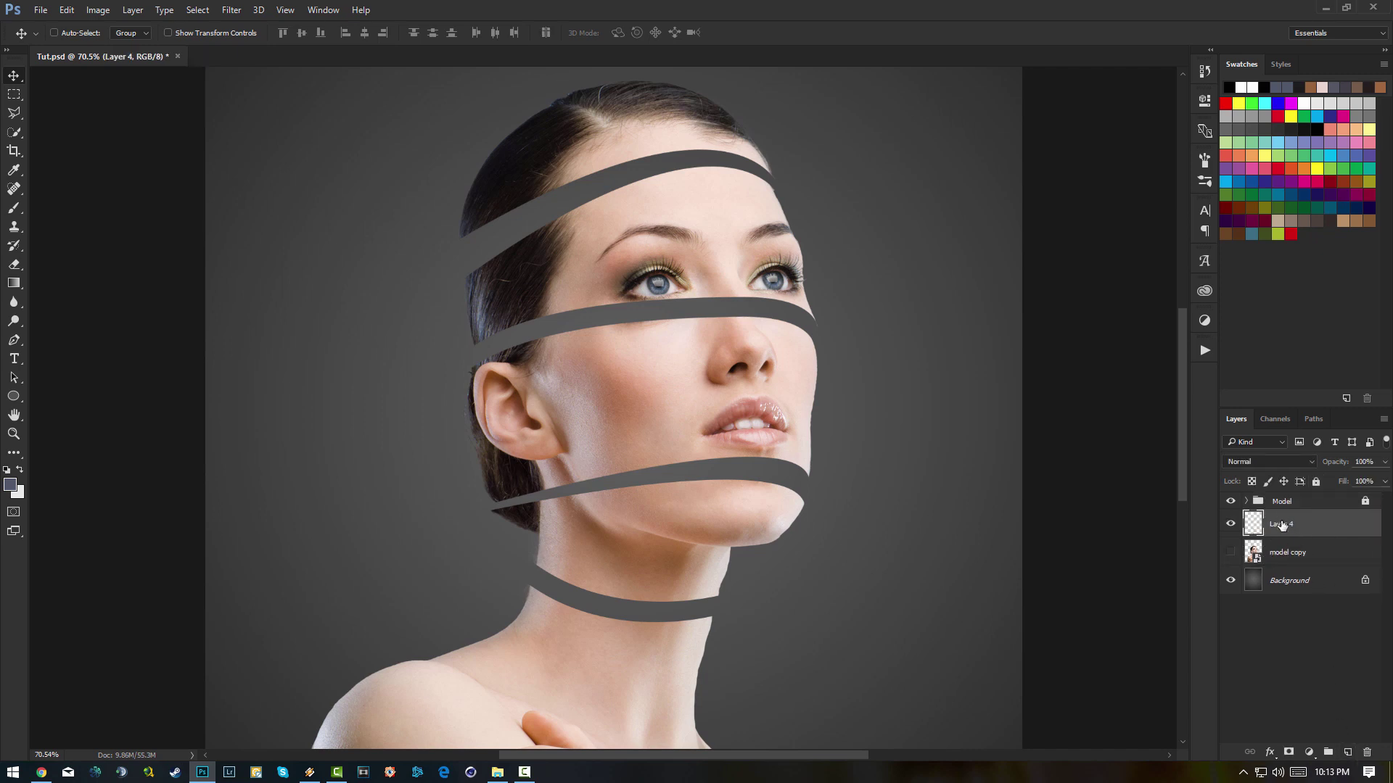
double_click(1281, 525)
type("Section 1")
key("Return")
scroll(727, 570, "up", 2)
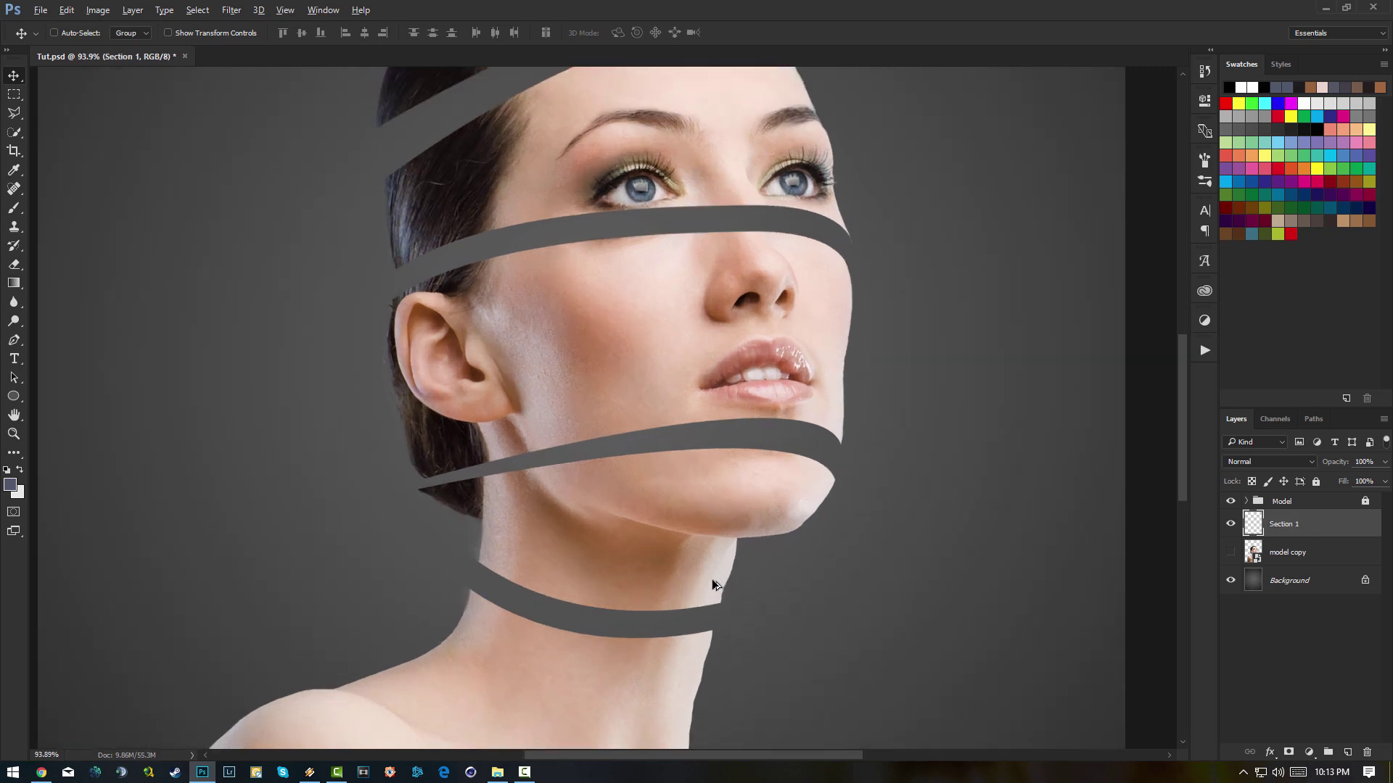
- Draw a closed Pen path around the grey neck band
key("p")
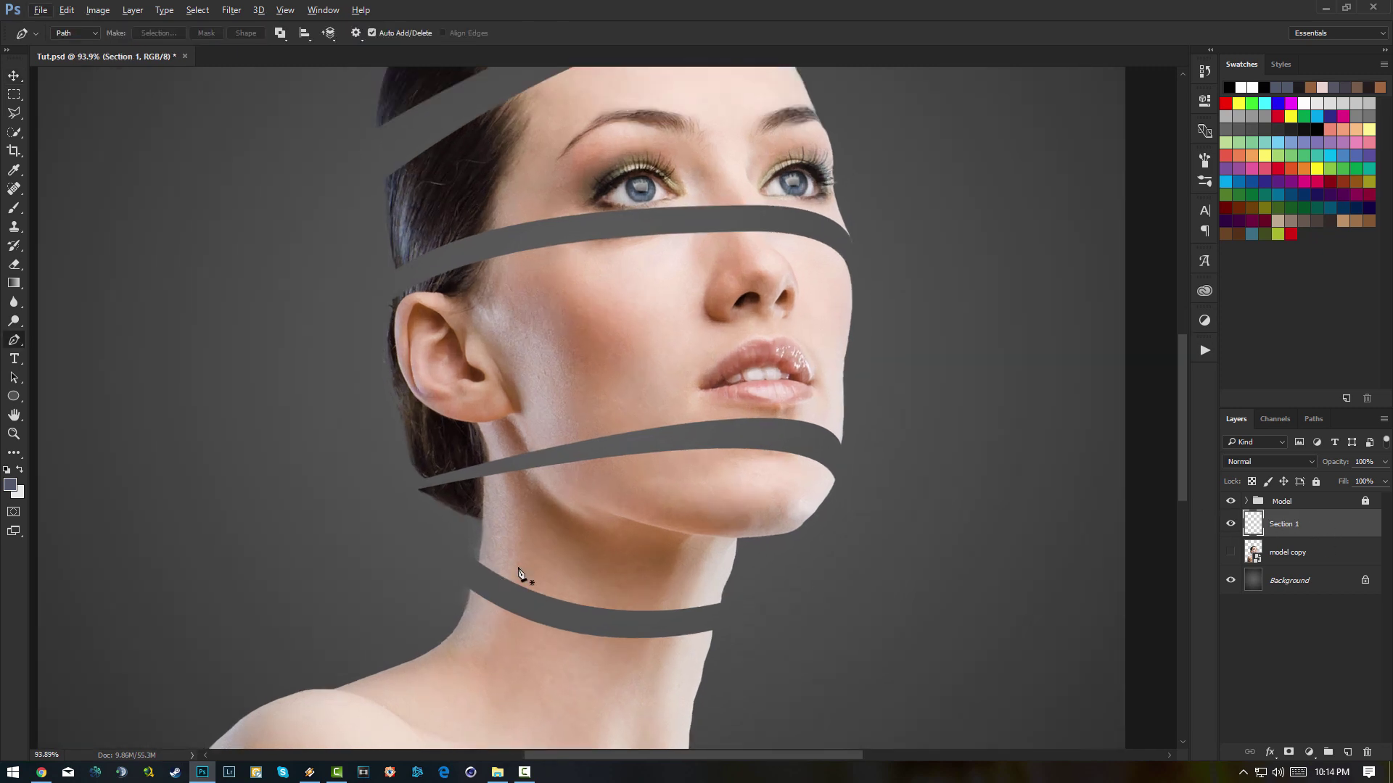
scroll(637, 534, "down", 1)
scroll(662, 534, "up", 1)
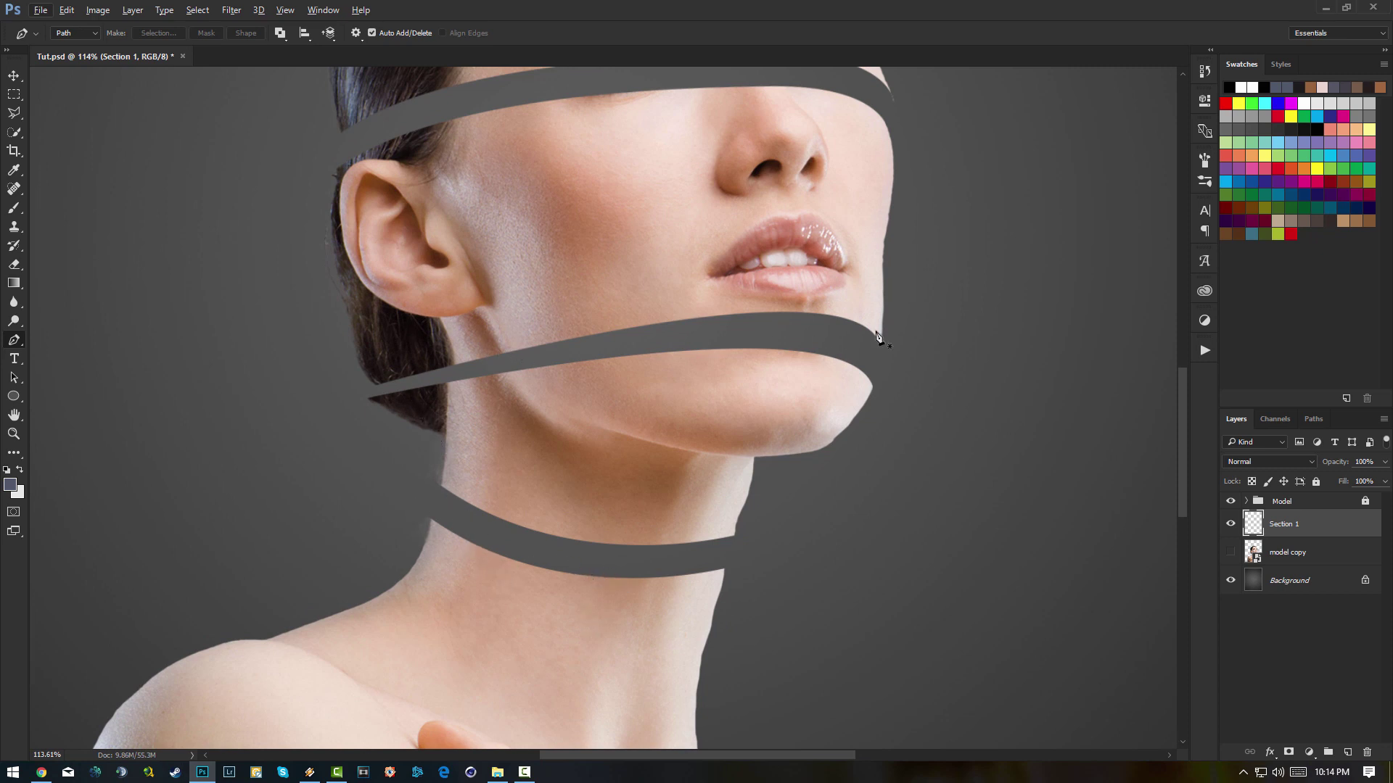
left_click(431, 523)
left_click_drag(580, 529, 718, 578)
left_click(723, 573)
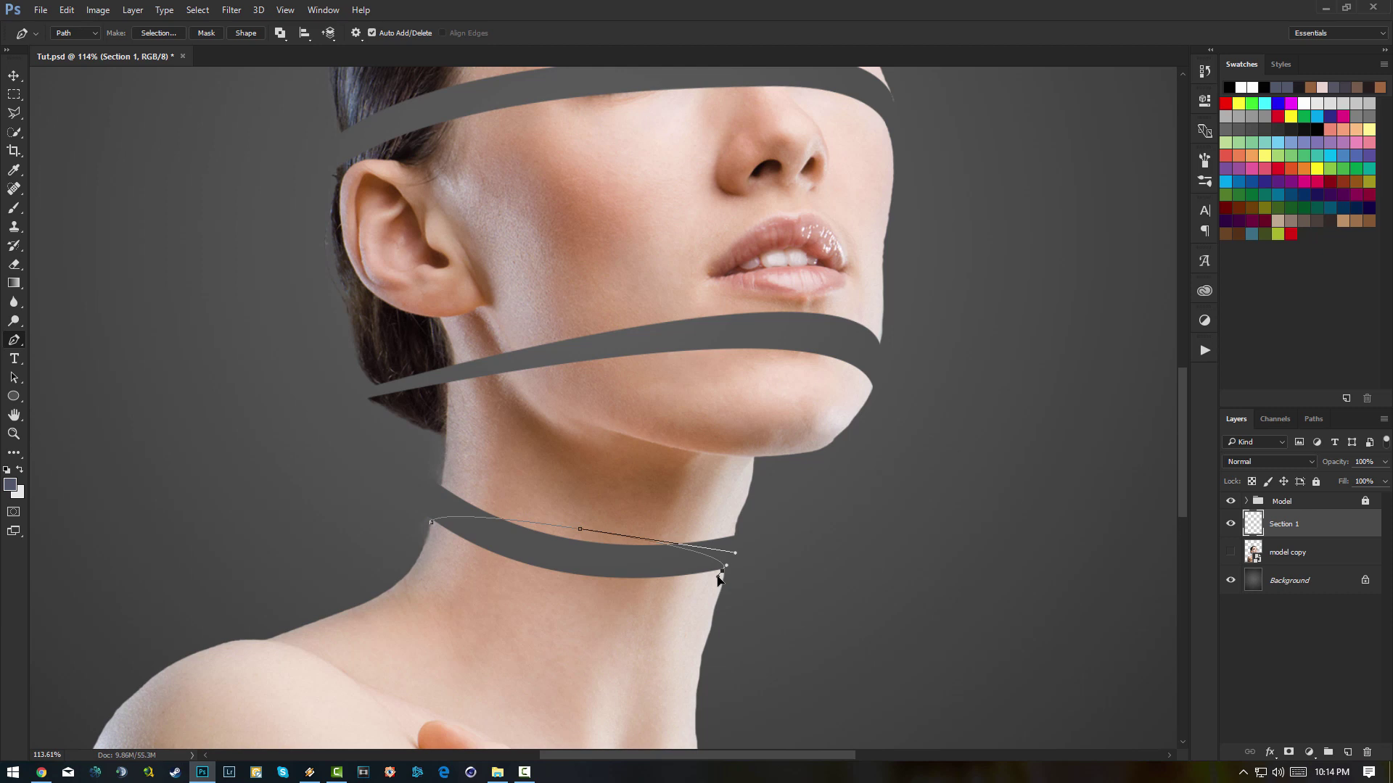
left_click(540, 622)
left_click(457, 558)
left_click(432, 523)
- Turn the neck path into a selection with no feather
right_click(589, 551)
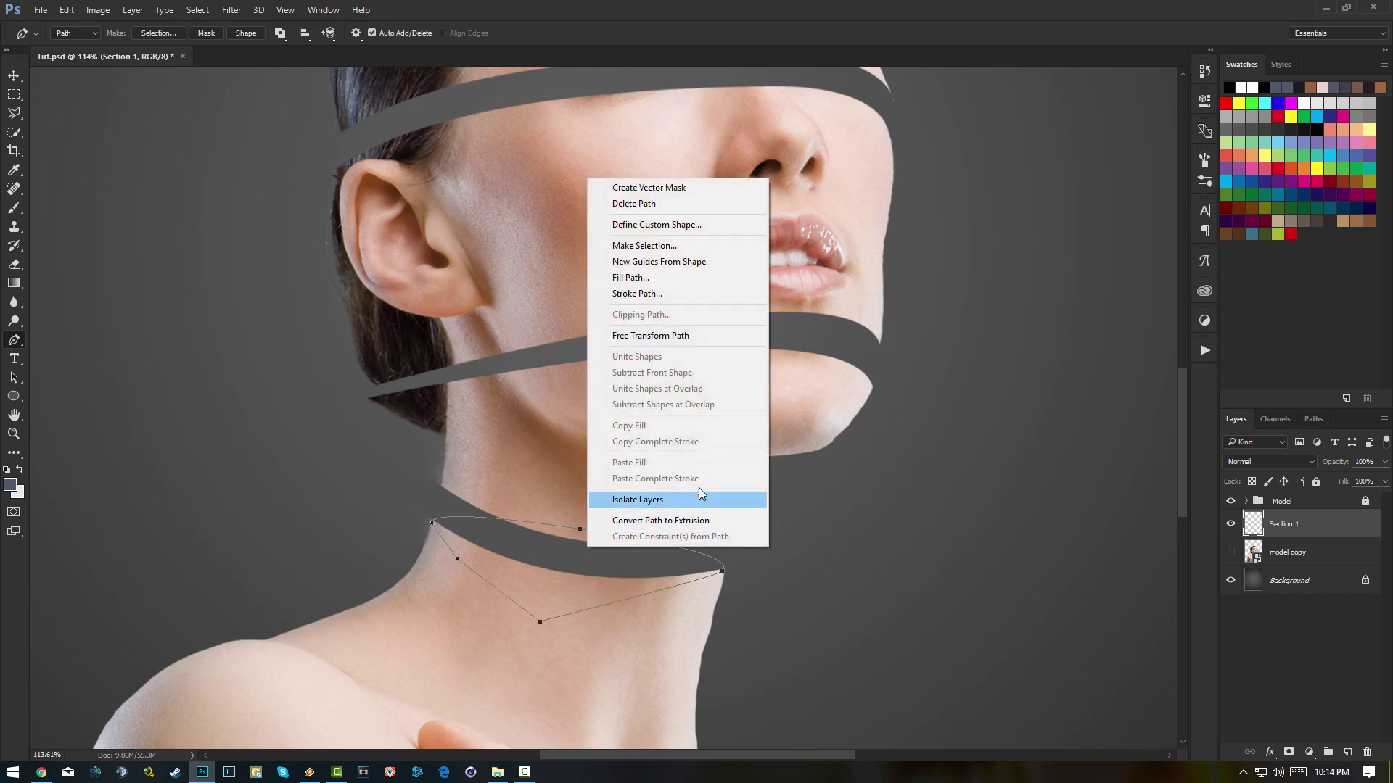
left_click(631, 245)
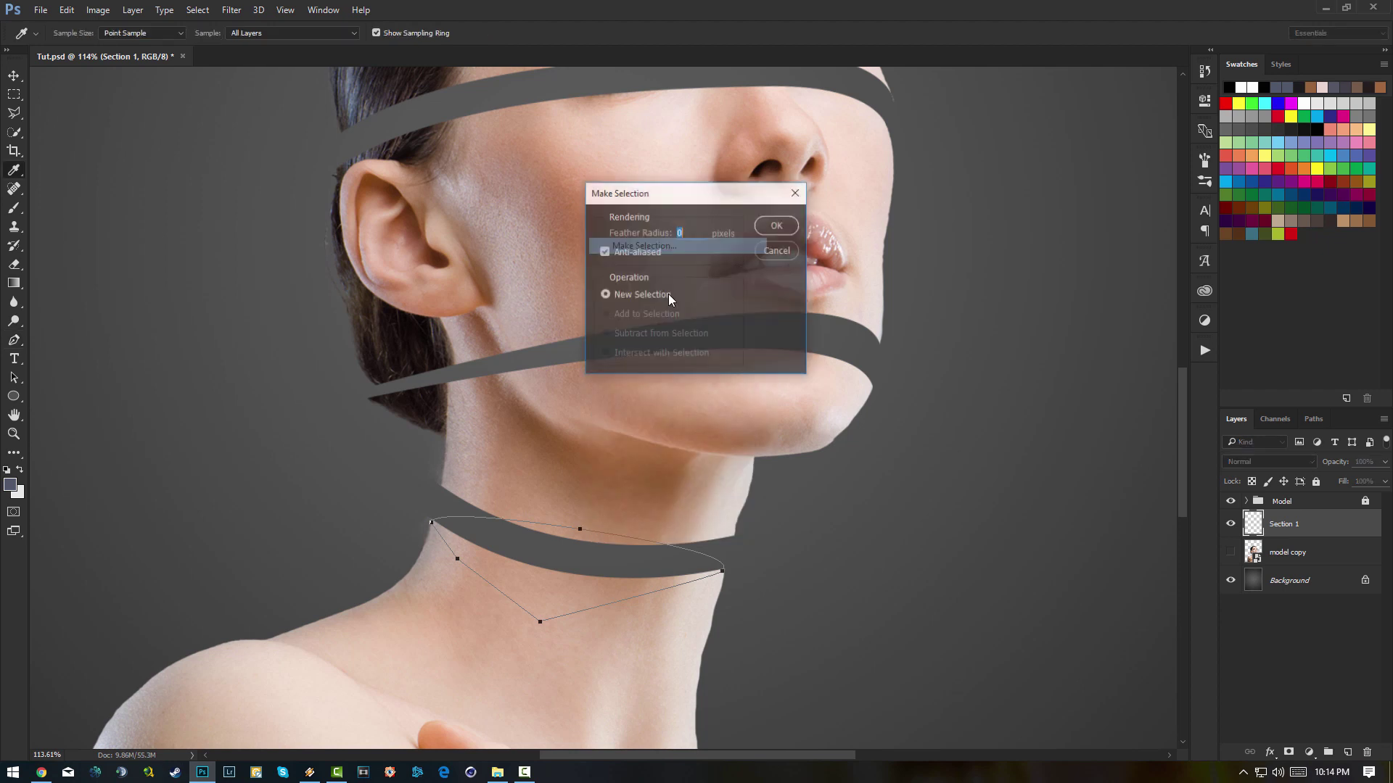
left_click(789, 229)
left_click(14, 209)
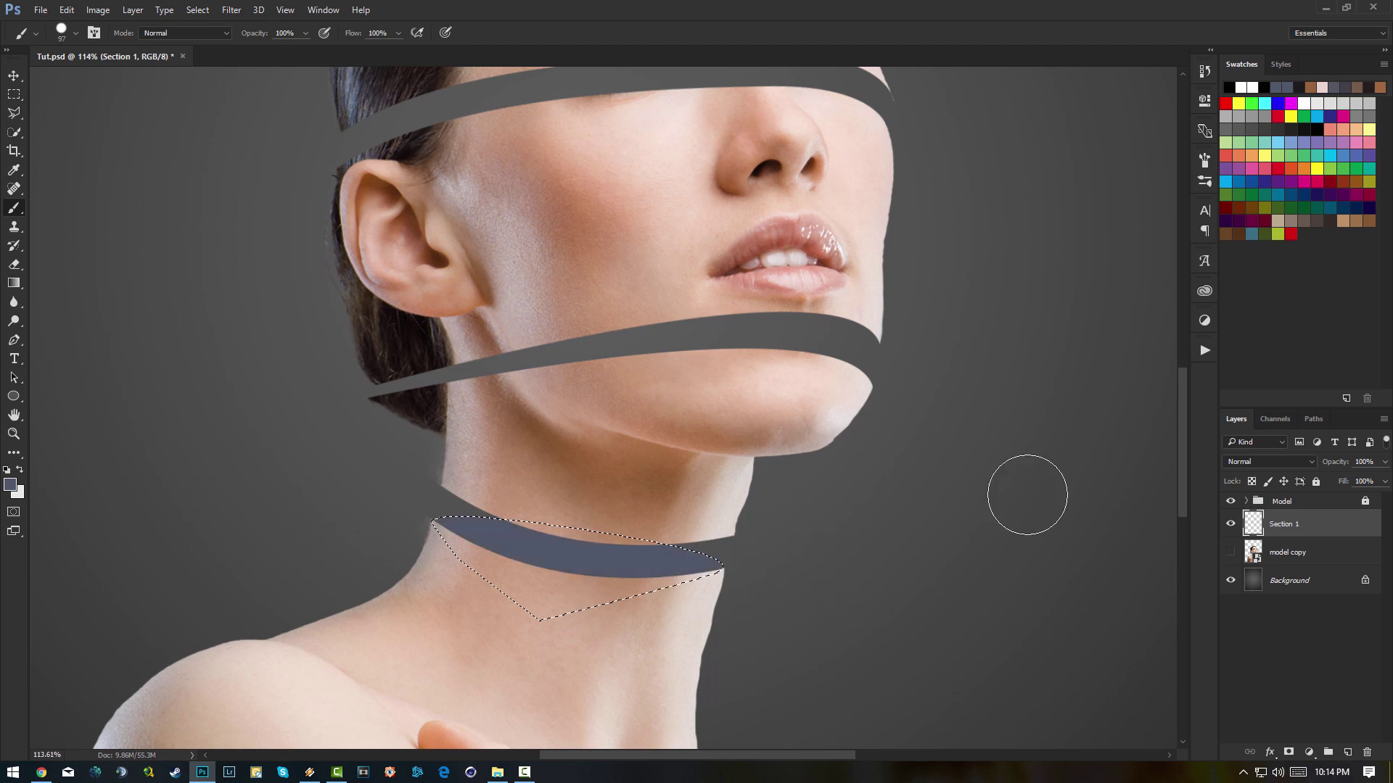
- Fill the neck selection with green, deselect, and lock Section 1's transparent pixels
left_click(1310, 168)
key("shift+alt+BackSpace")
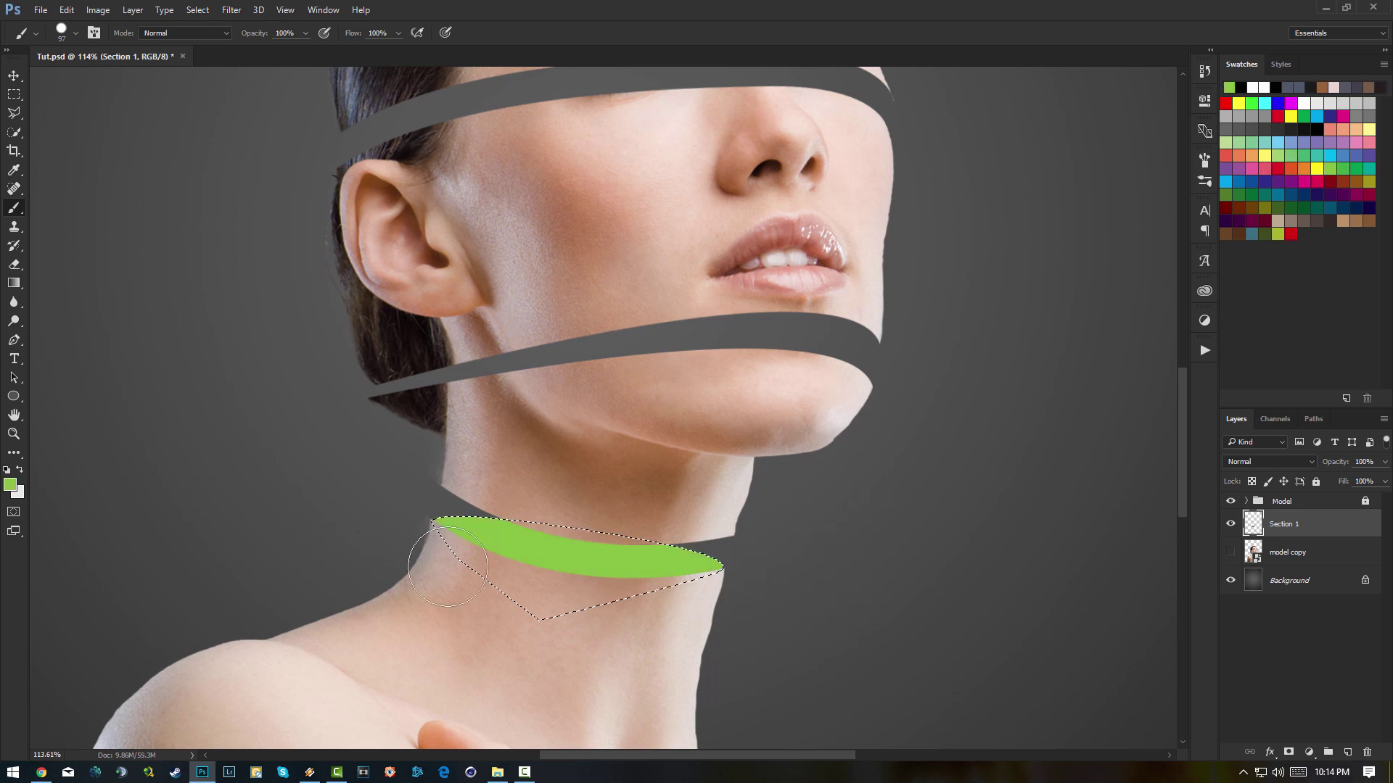
key("ctrl+d")
scroll(637, 482, "down", 3)
scroll(646, 523, "down", 1)
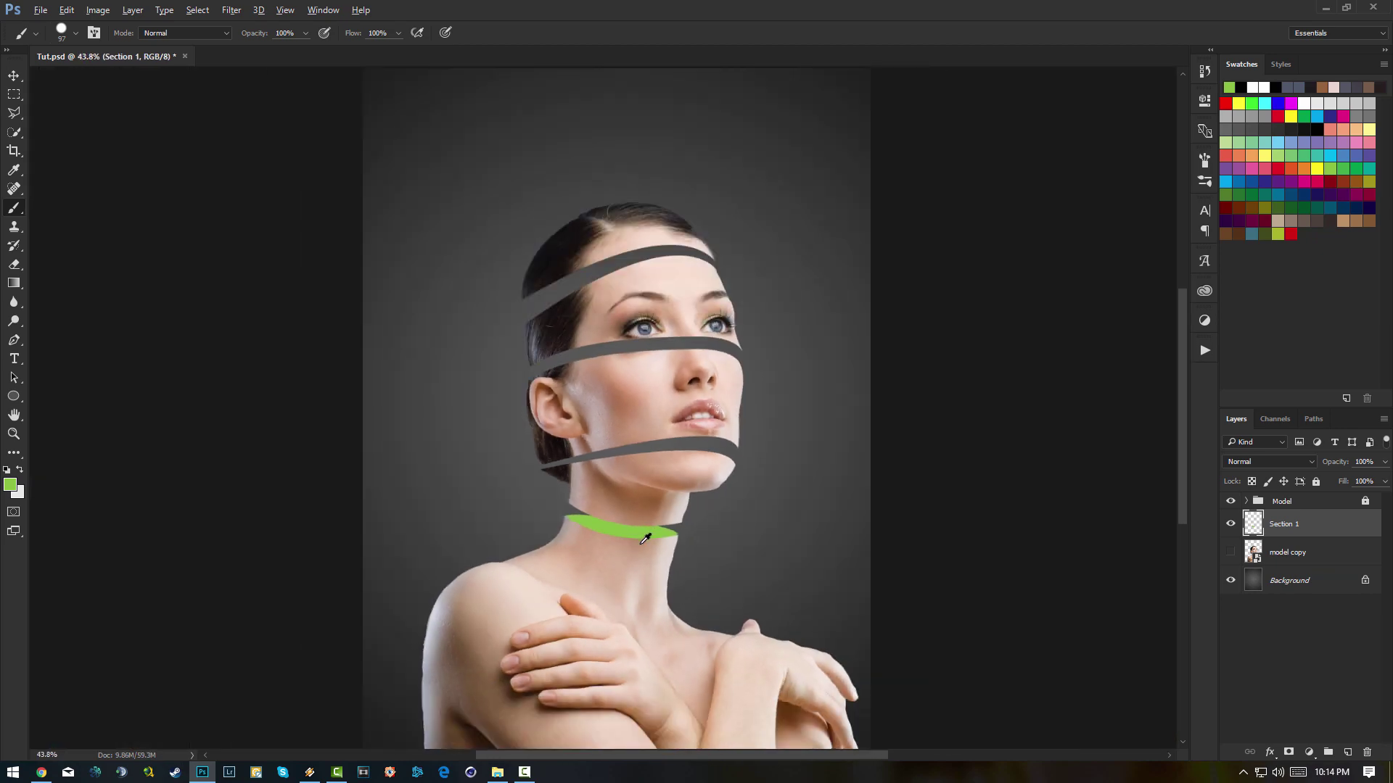
scroll(638, 537, "up", 5)
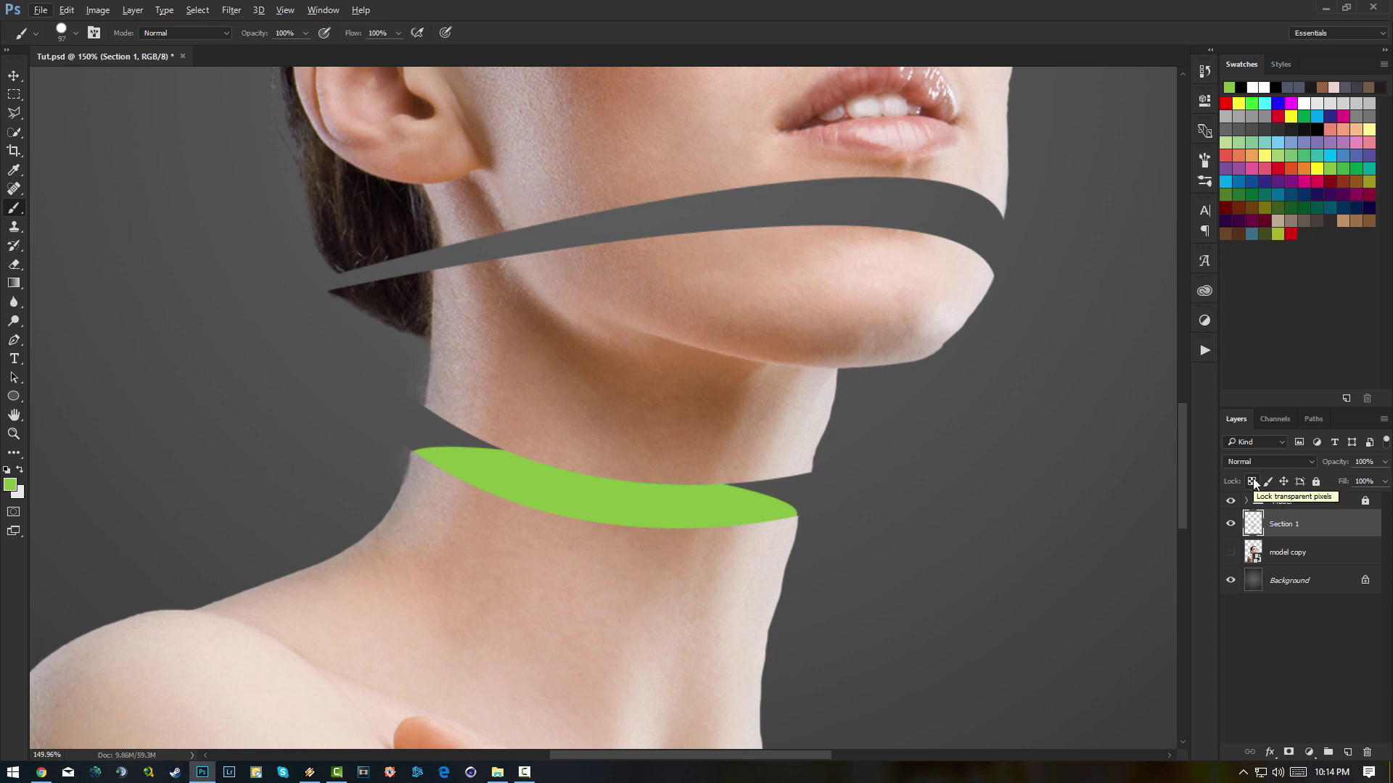
left_click(1252, 483)
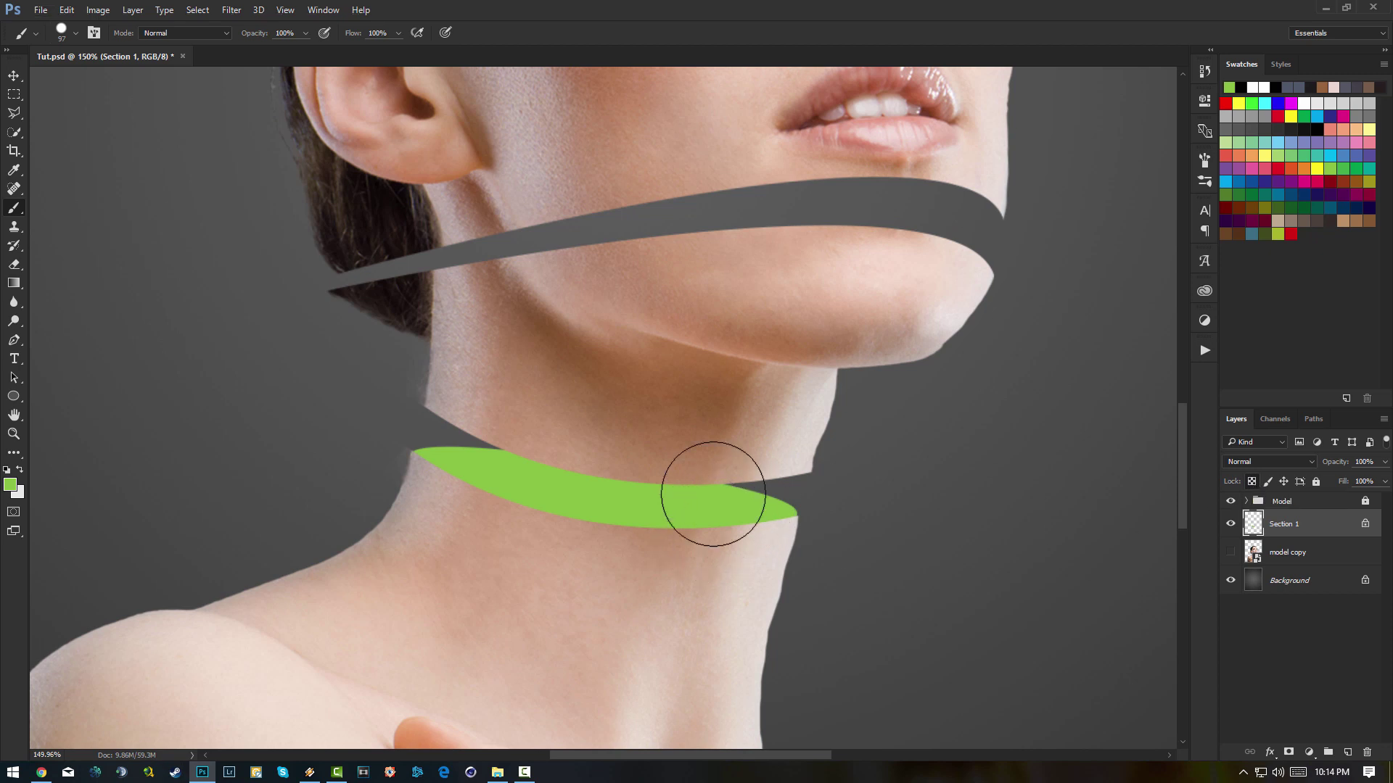
- Set a fully soft 180 px brush, sample neck skin and fill the band brown
right_click(723, 408)
left_click_drag(800, 475, 754, 476)
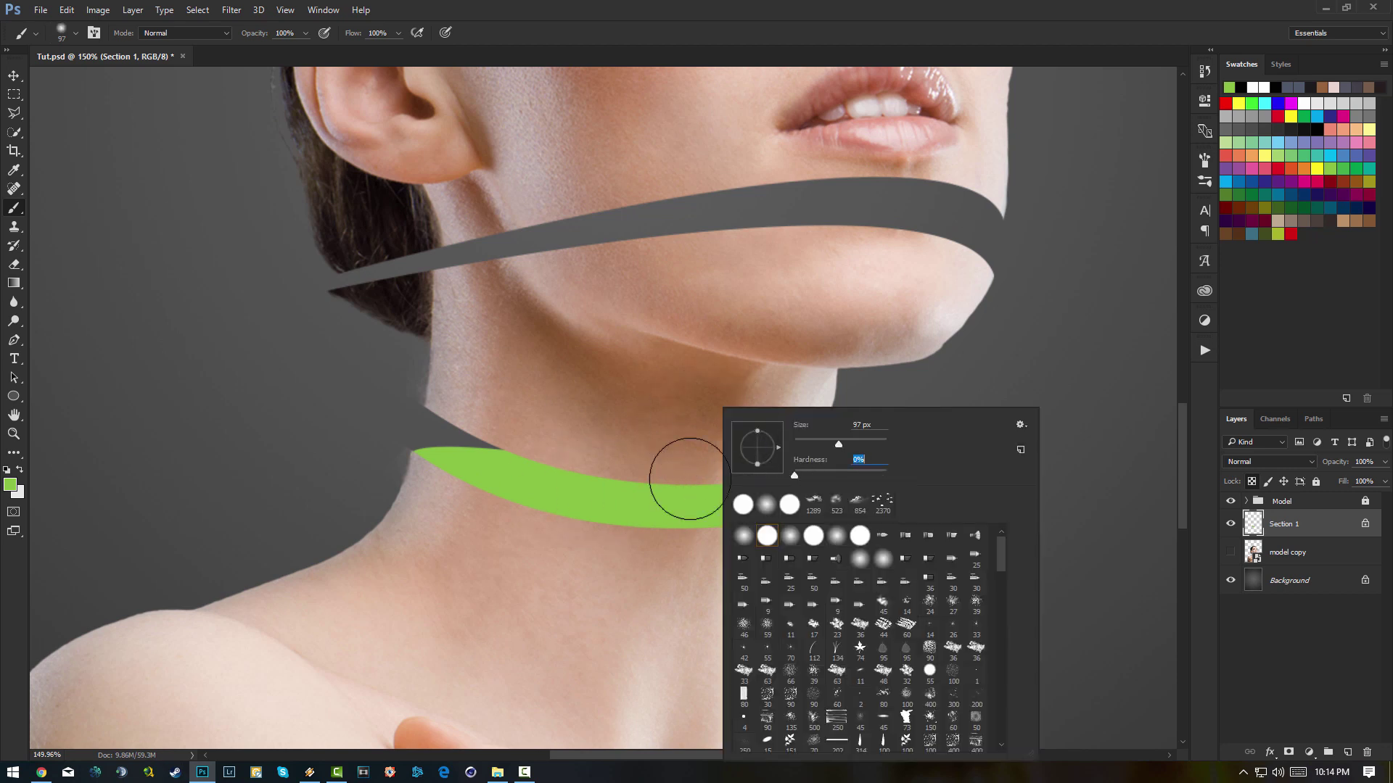
left_click(859, 443)
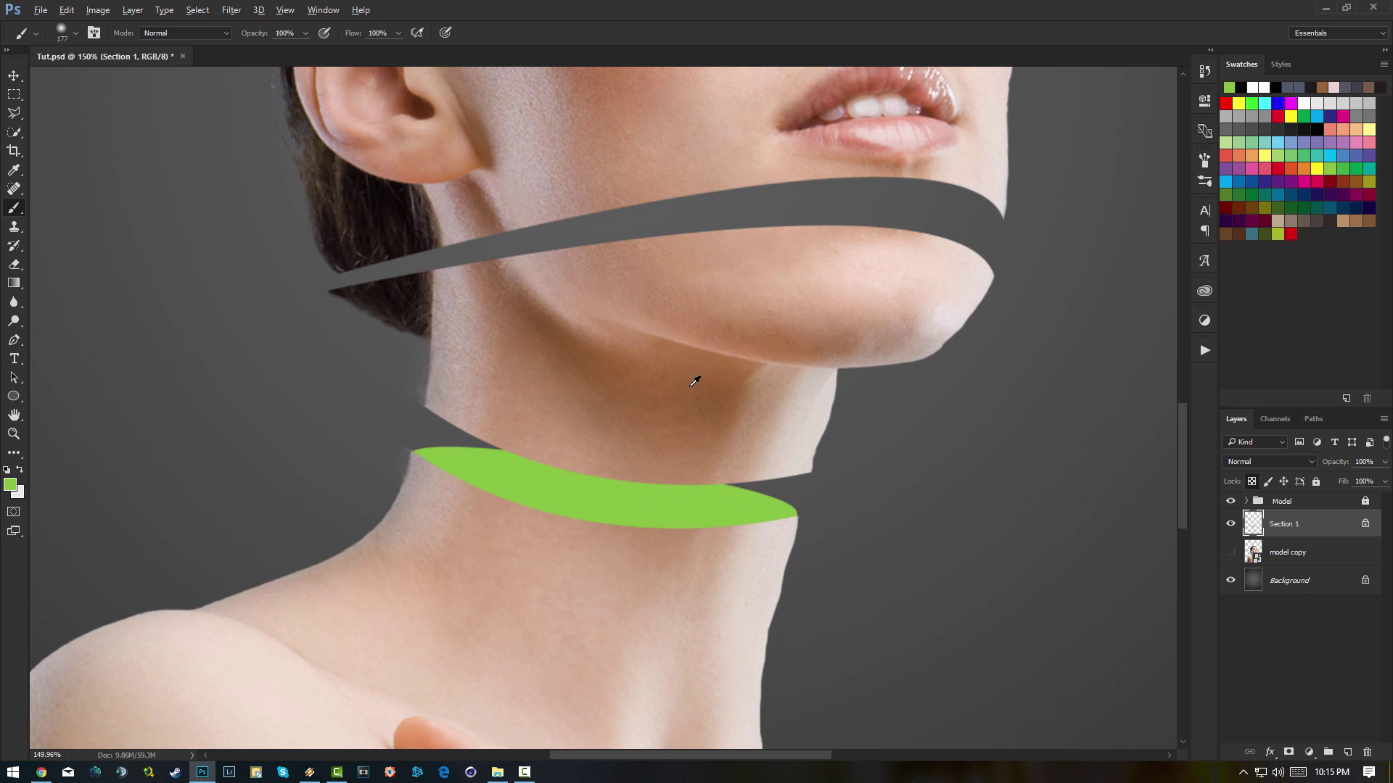
mouse_move(692, 381)
left_mouse_down()
mouse_move(721, 383)
mouse_move(678, 403)
mouse_move(834, 375)
mouse_move(693, 374)
mouse_move(665, 398)
mouse_move(699, 379)
left_mouse_up()
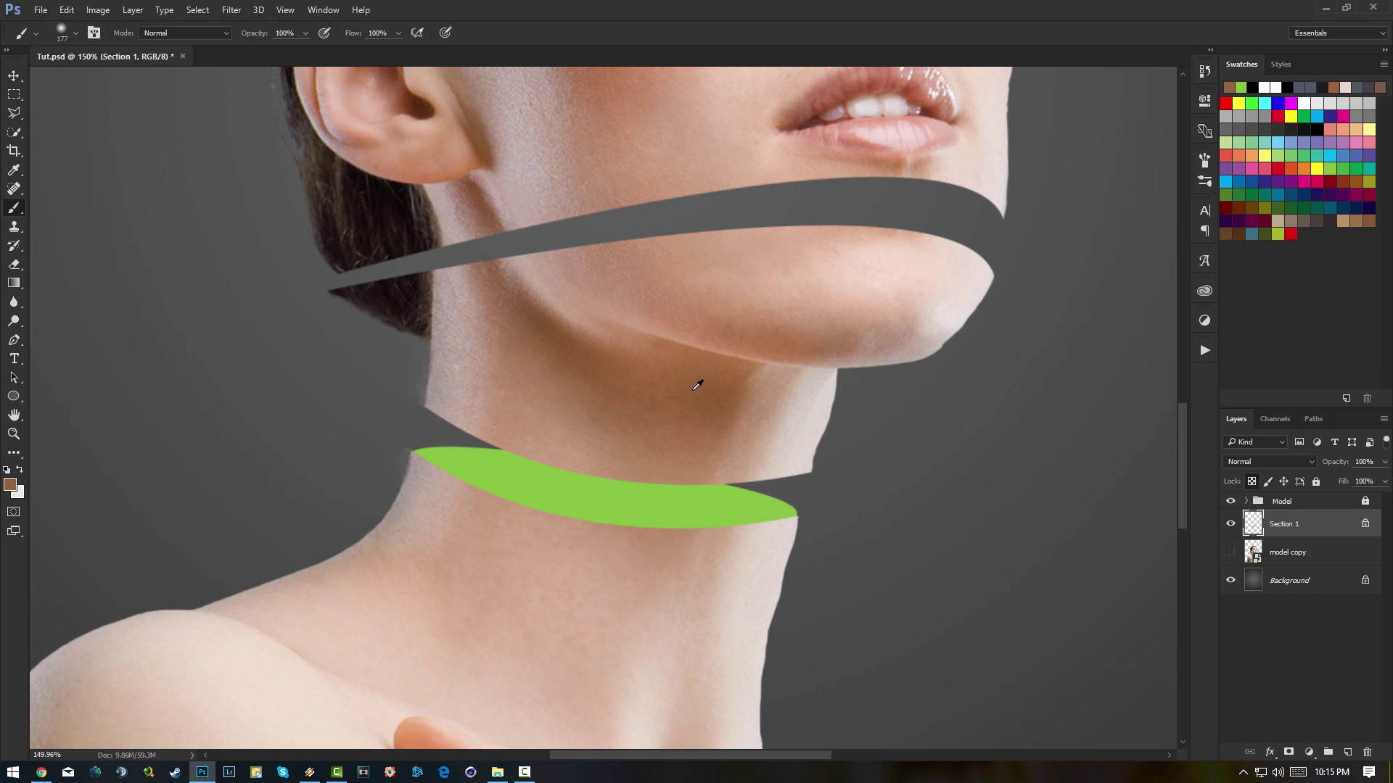
key("alt+BackSpace")
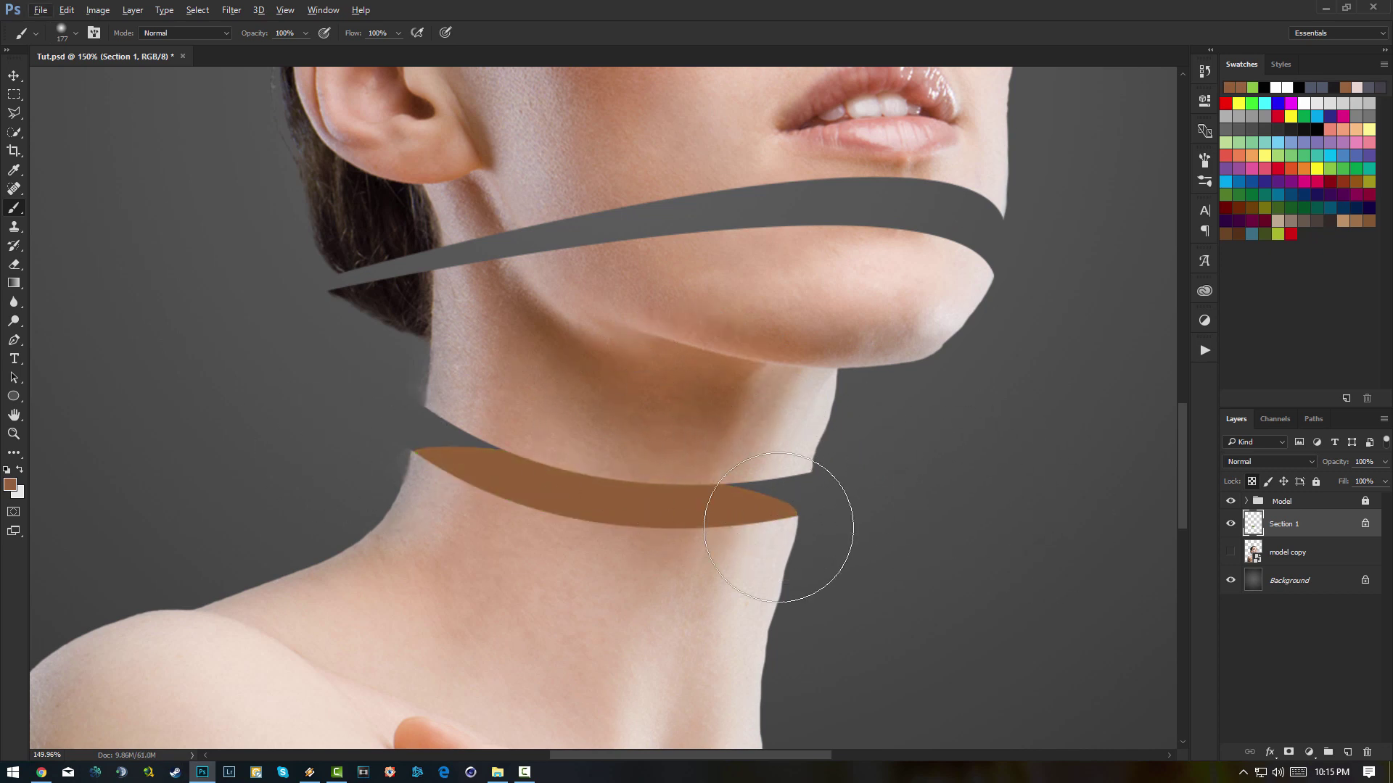
- Sample lighter neck skin tones and paint them over the band's right end
key("alt")
left_click(812, 410, "alt")
left_click(804, 408, "alt")
left_click(805, 413, "alt")
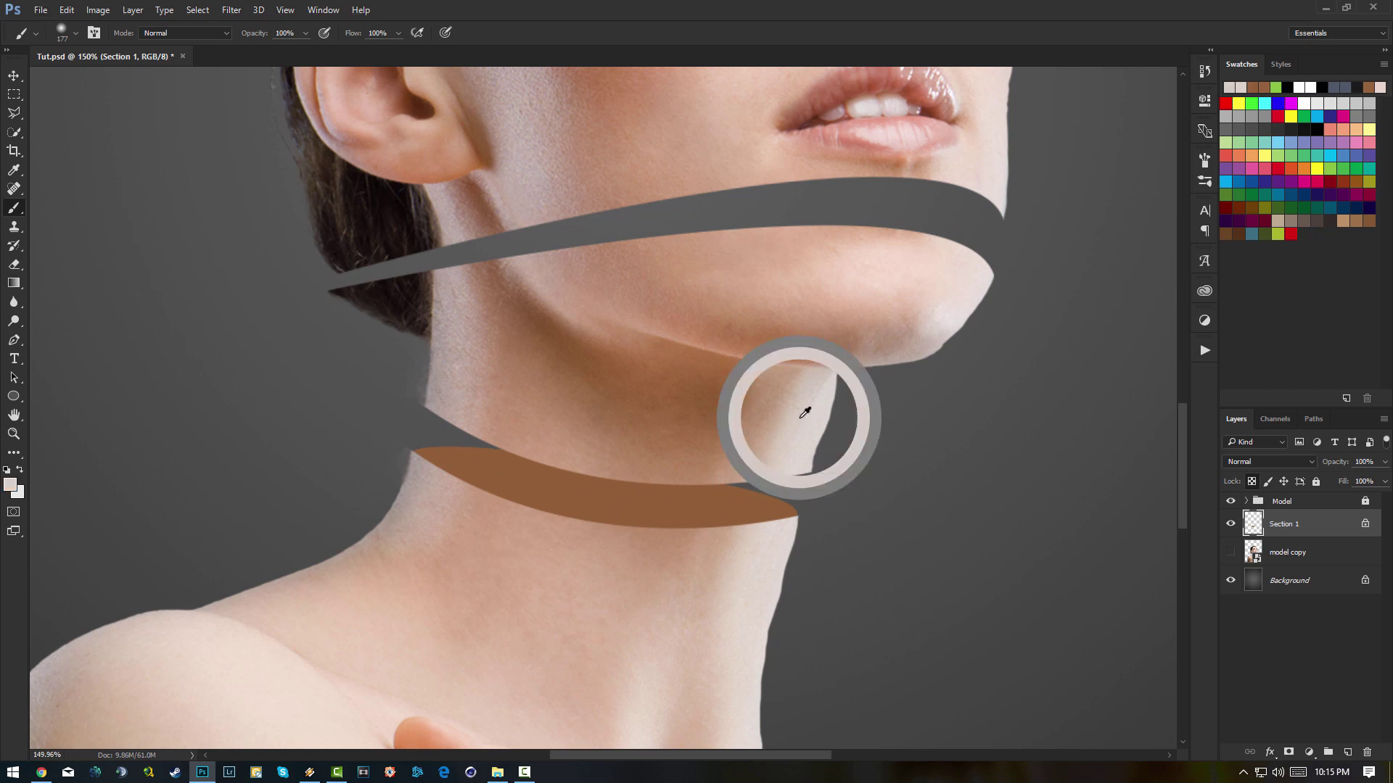
left_click(778, 401, "alt")
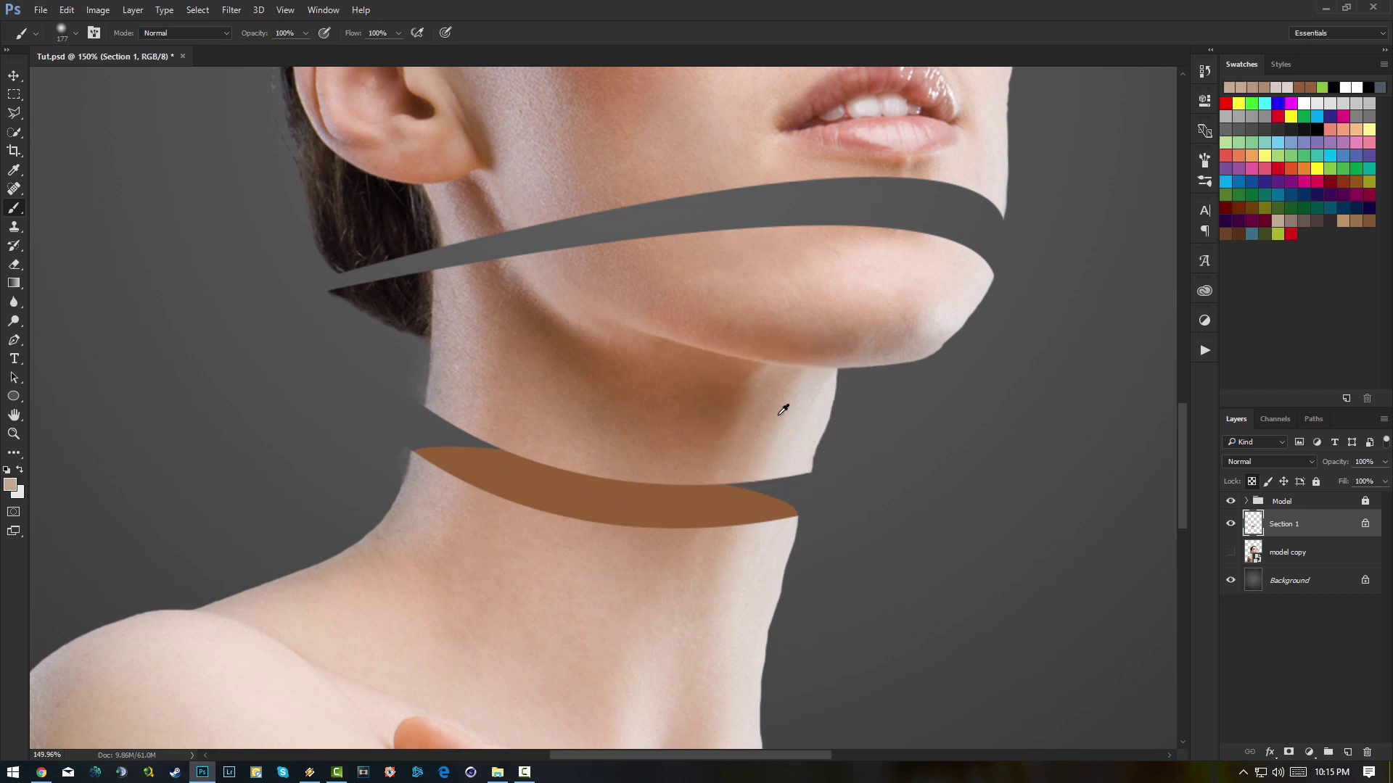
mouse_move(771, 445)
left_mouse_down()
mouse_move(820, 475)
mouse_move(816, 541)
left_mouse_up()
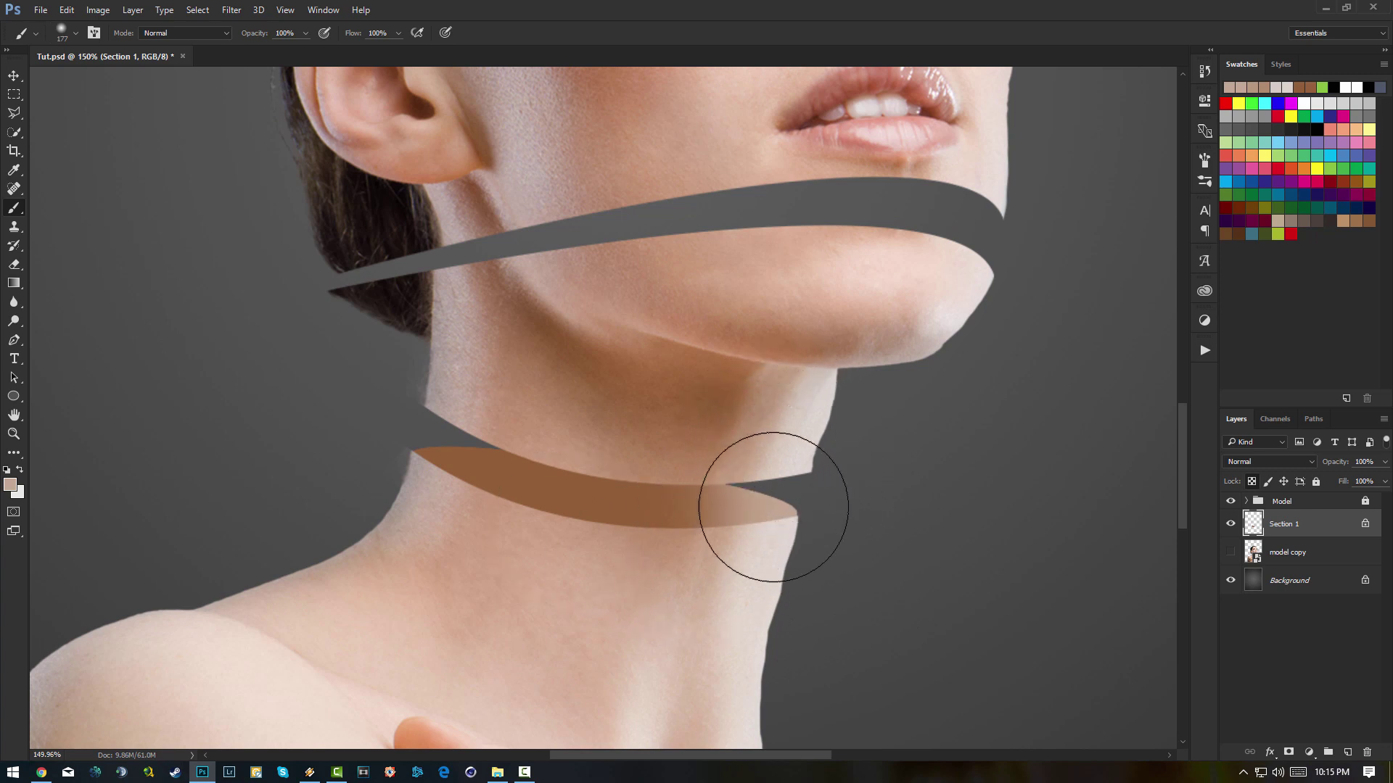
- Sample a skin colour and paint it over the band's left end
key("alt")
left_click(441, 393, "alt")
mouse_move(436, 404)
left_mouse_down()
mouse_move(459, 404)
mouse_move(395, 435)
left_mouse_up()
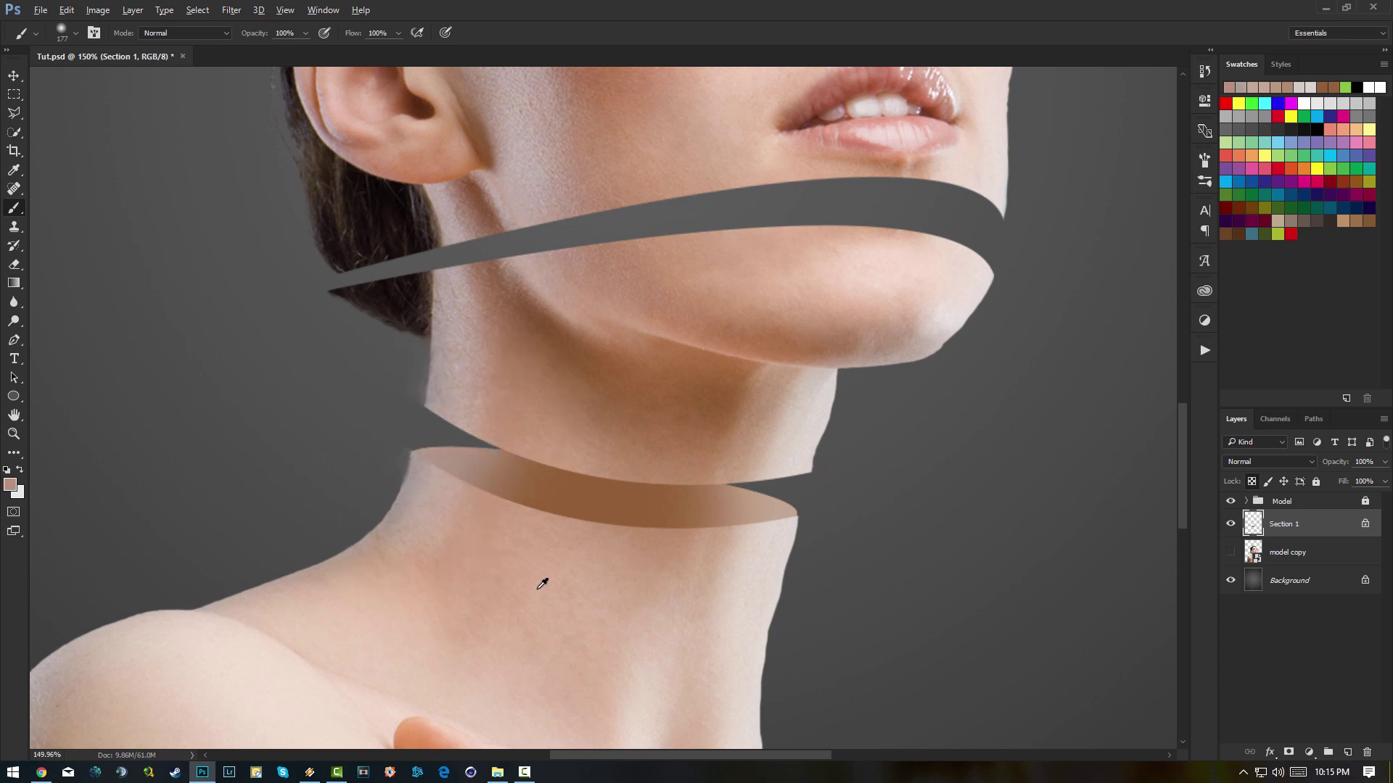
scroll(541, 580, "down", 5)
scroll(565, 654, "up", 4)
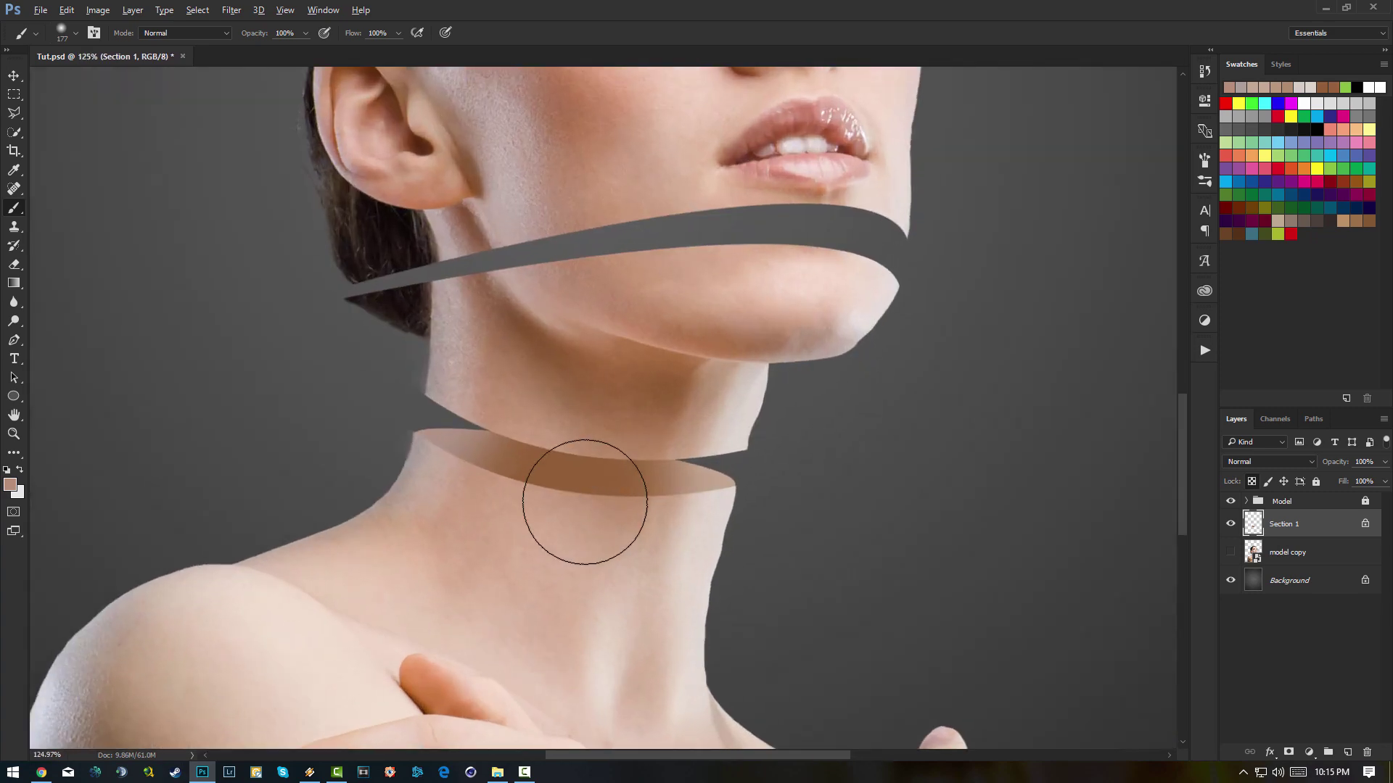
scroll(653, 519, "up", 3)
scroll(726, 536, "up", 3)
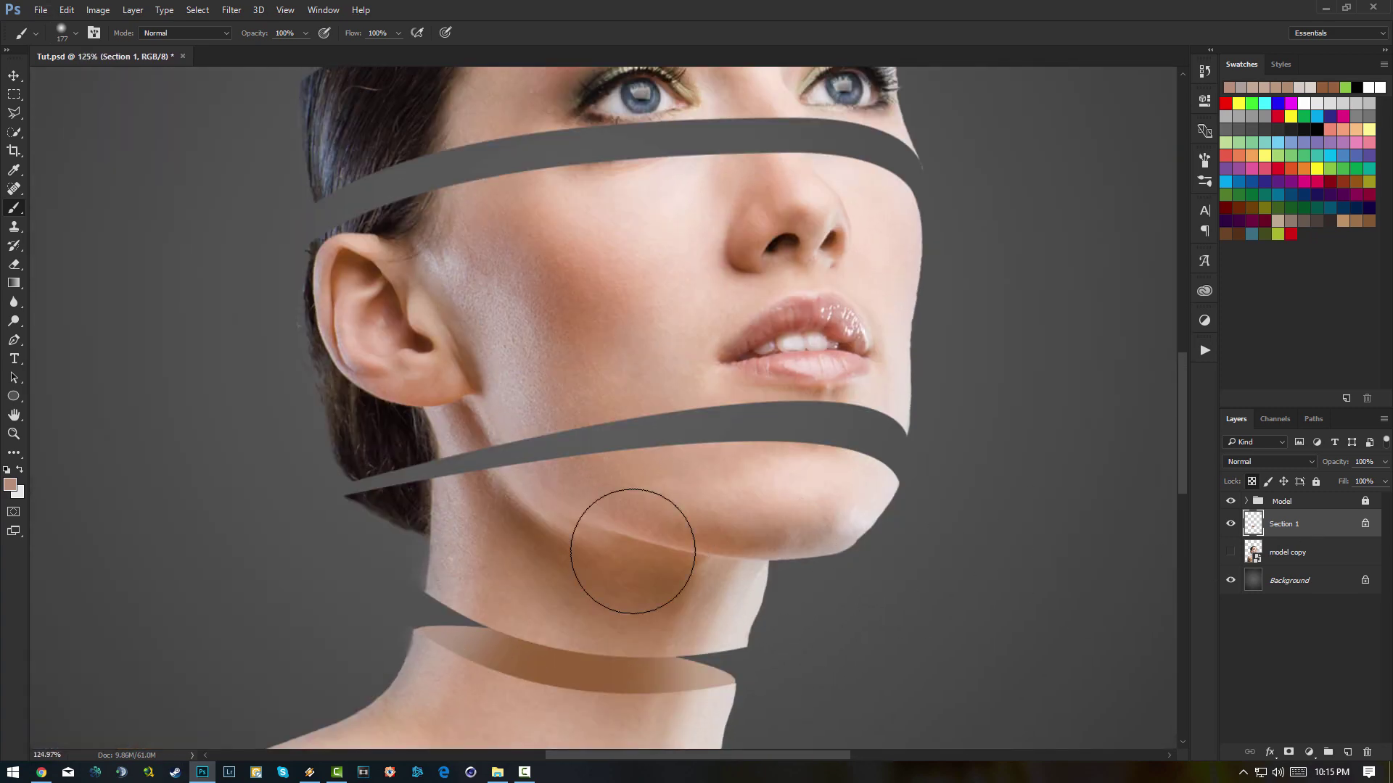
scroll(638, 551, "up", 1)
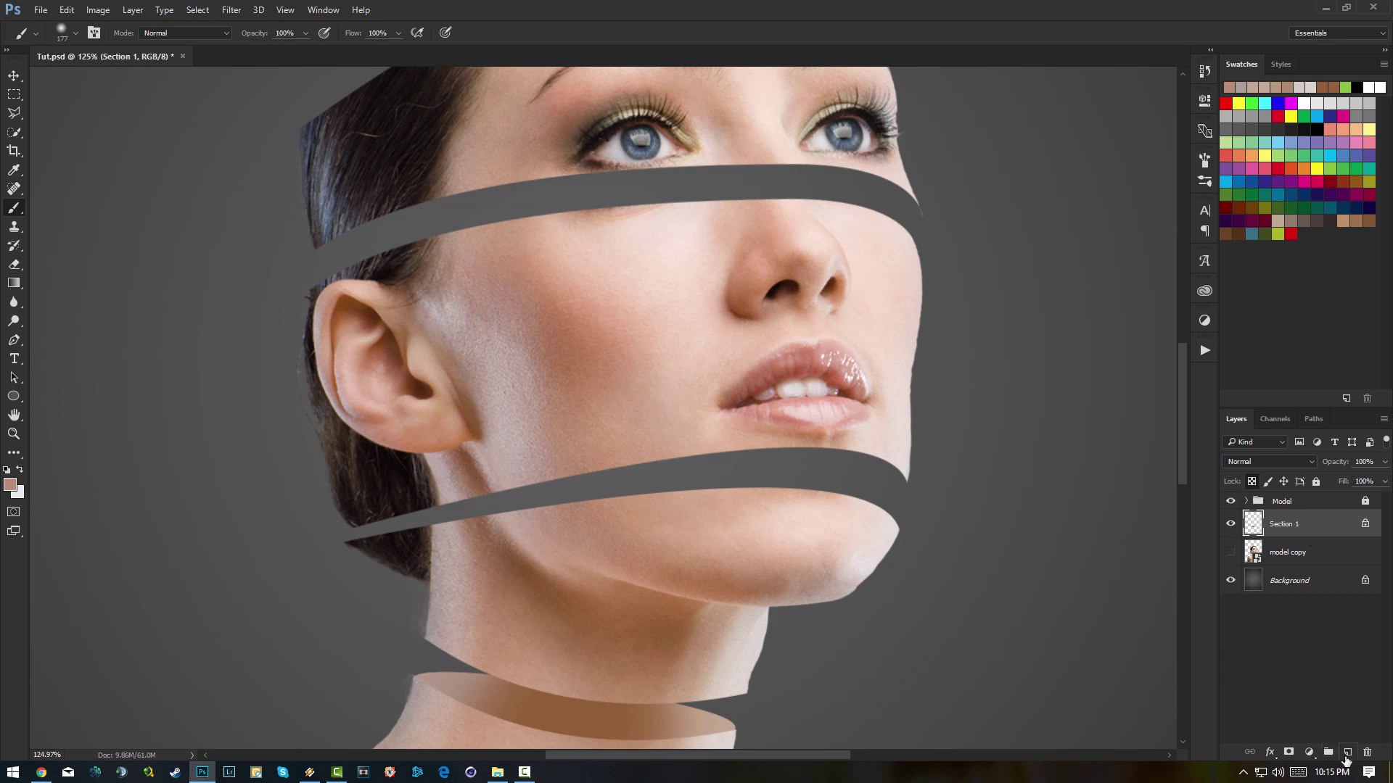
- Add a new empty layer named Section 2
left_click(1347, 753)
double_click(1280, 525)
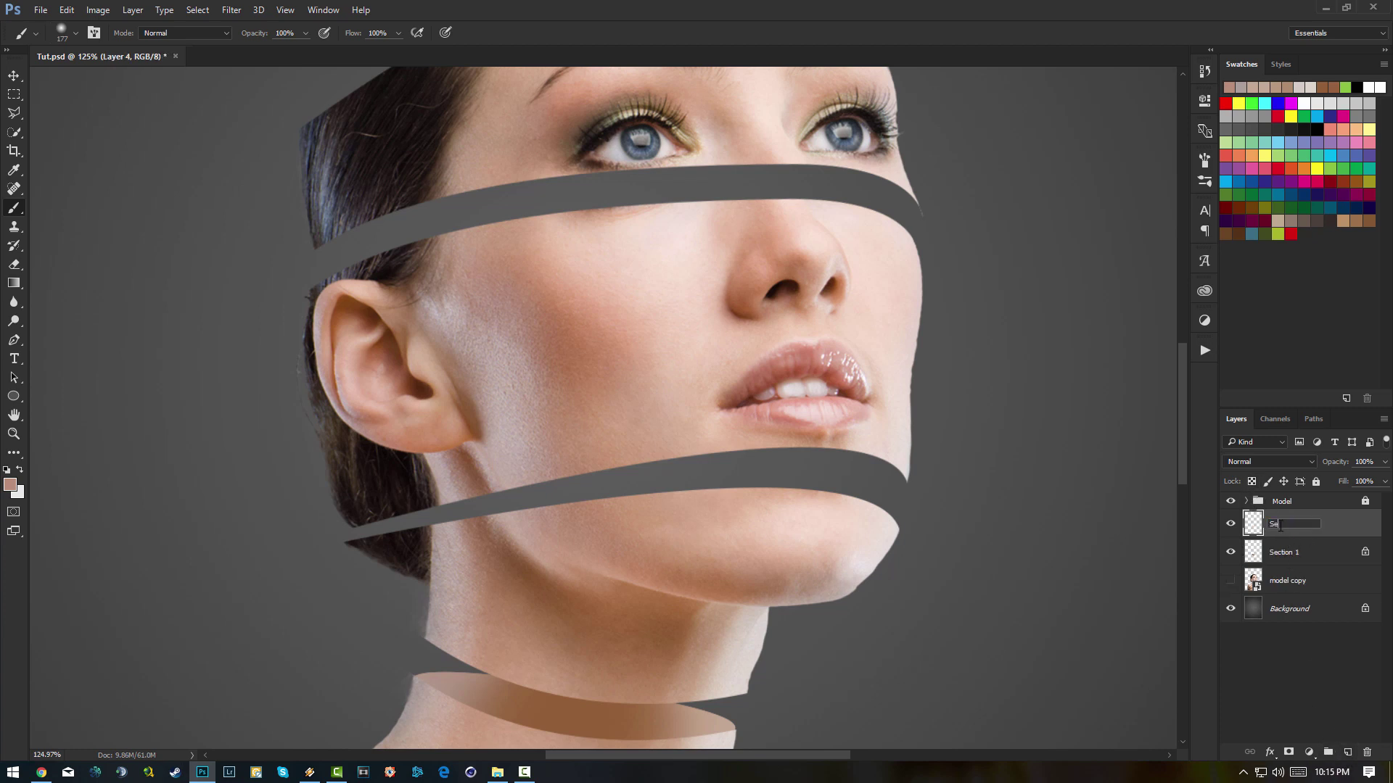
key("Return")
- Draw a Pen path around the jaw band, up over the chin and across the lips
key("p")
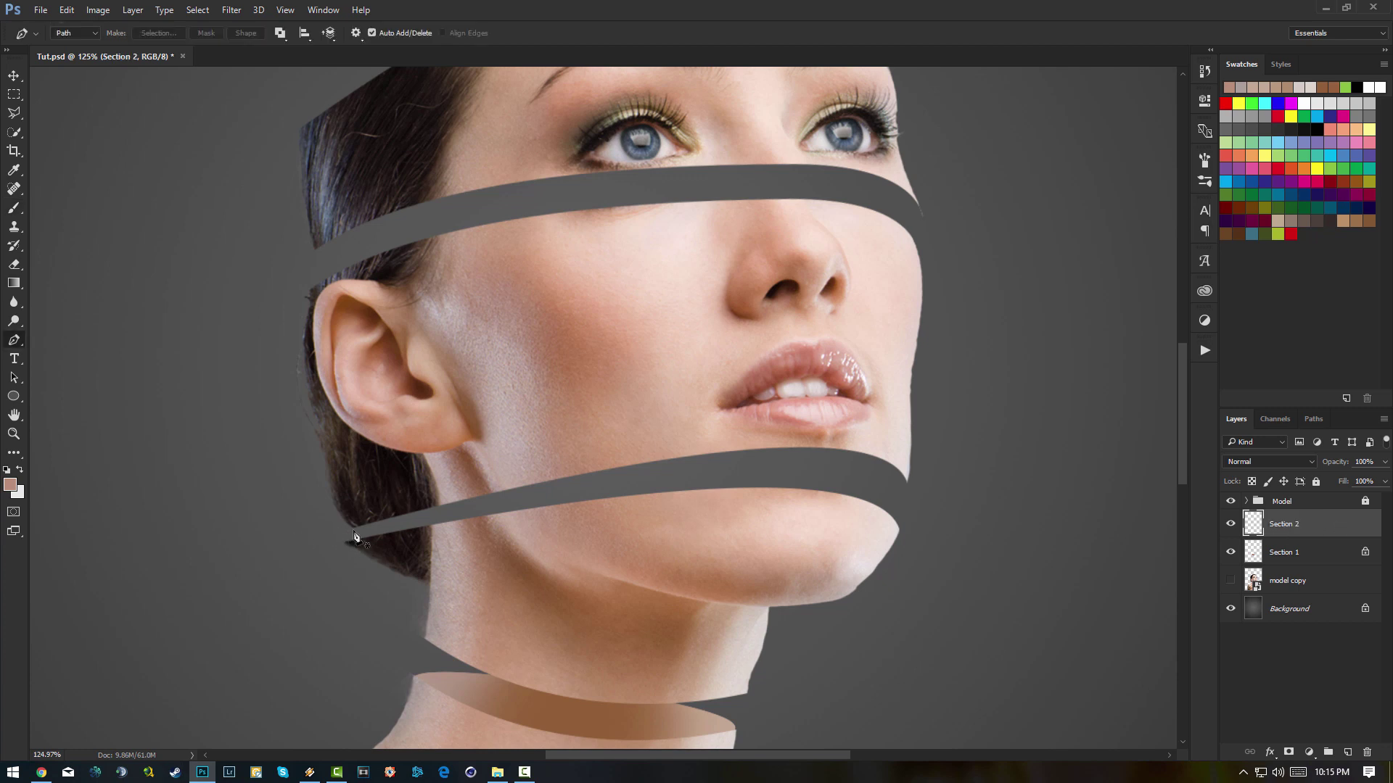
left_click(353, 529)
left_click_drag(621, 526, 885, 492)
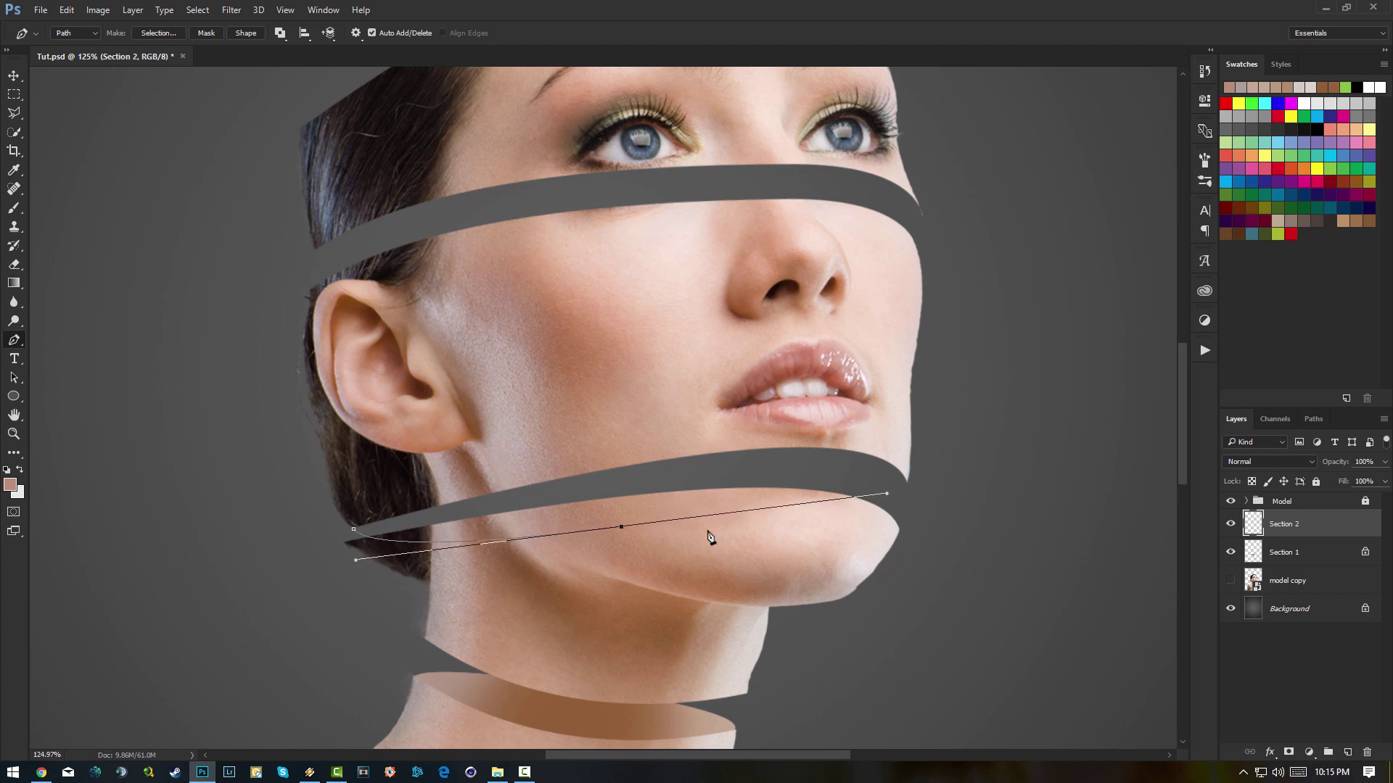
left_click(622, 527)
left_click_drag(907, 481, 917, 421)
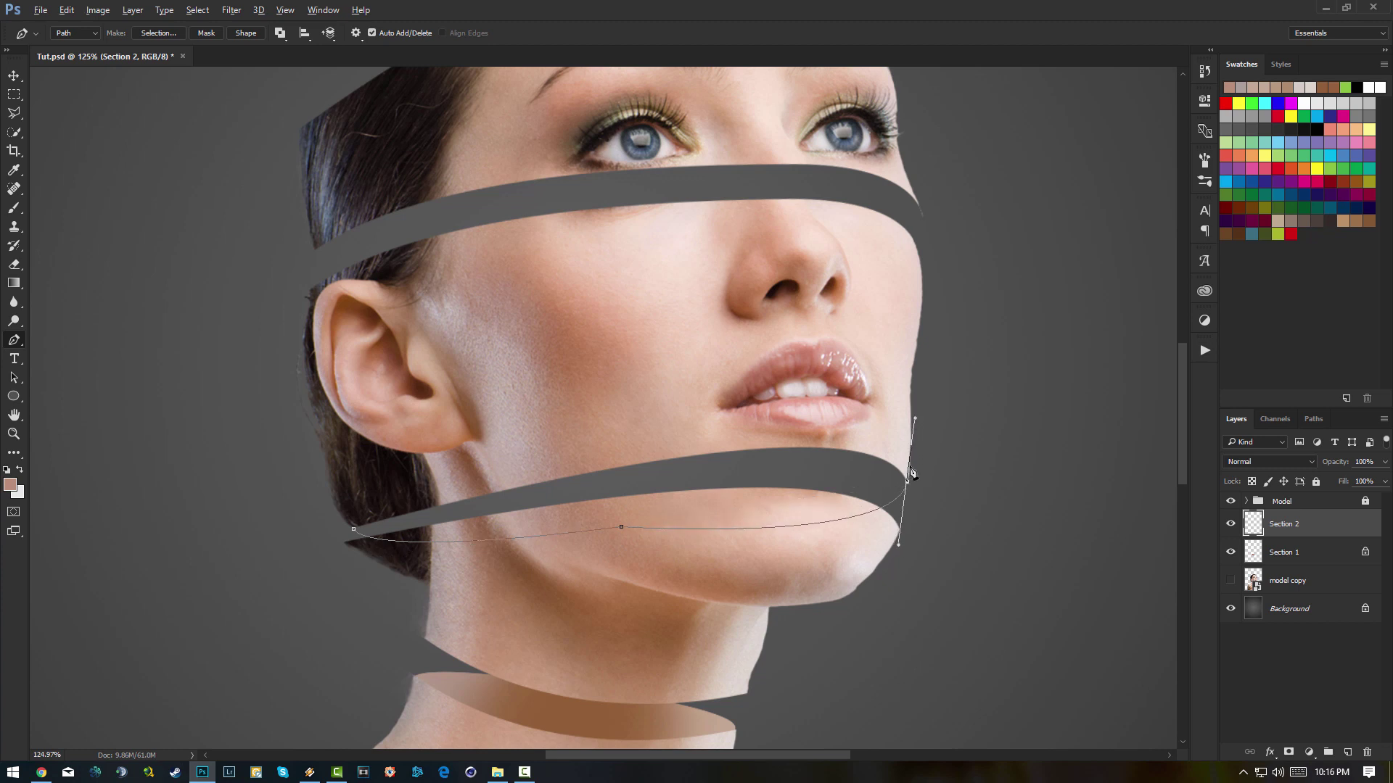
left_click(881, 432)
left_click(760, 419)
left_click(628, 420)
left_click(454, 478)
left_click(372, 512)
- Convert the jaw band path into an active selection
right_click(767, 410)
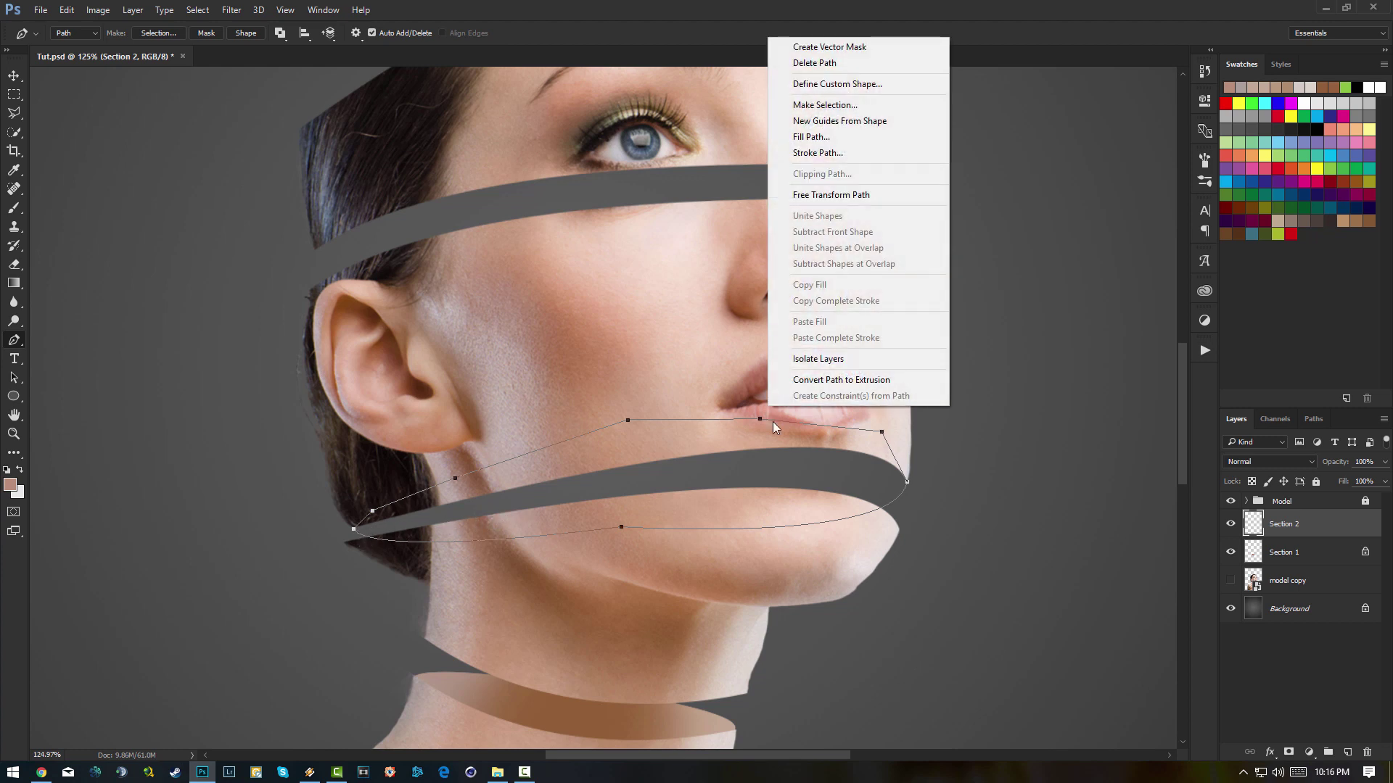
left_click(856, 106)
key("Return")
left_click(14, 209)
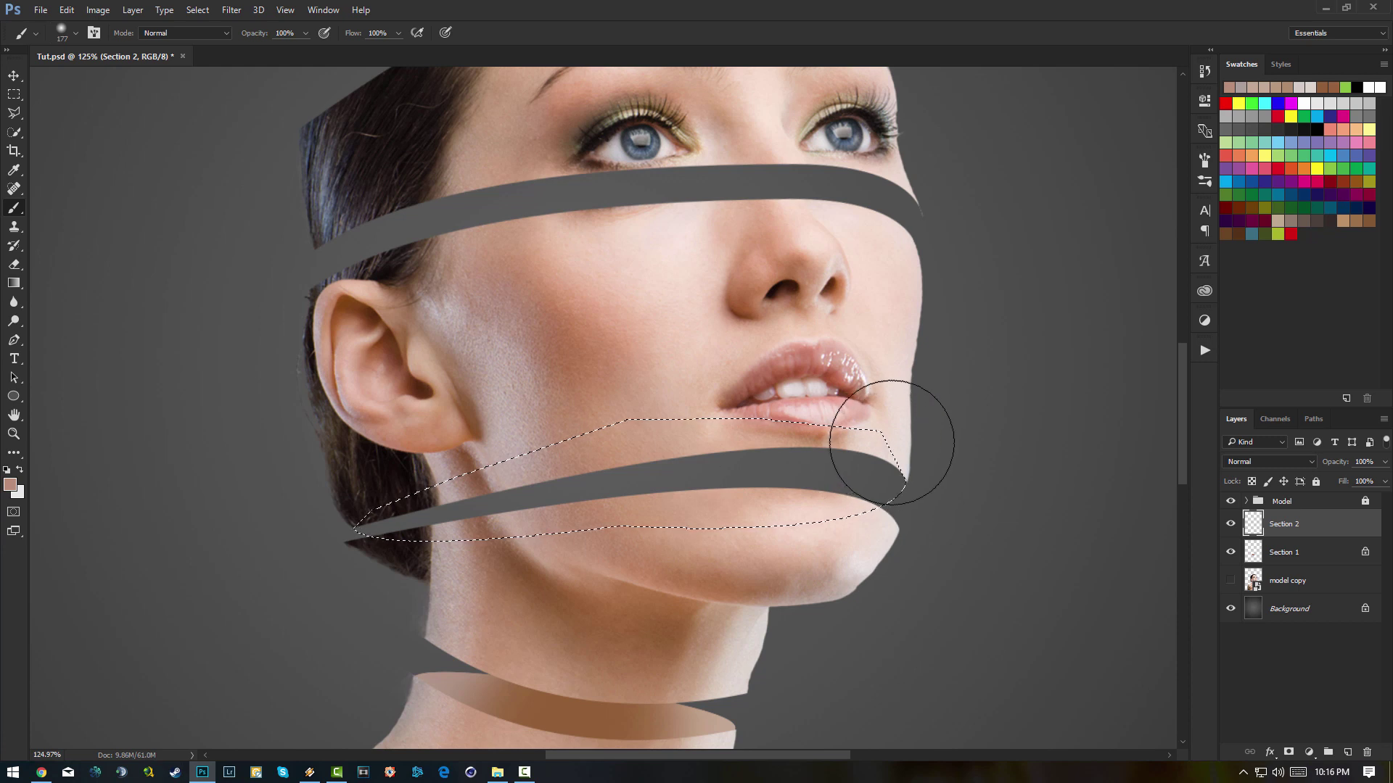
- Fill the jaw band with a sampled skin brown and lighten its right end
left_click(659, 613, "alt")
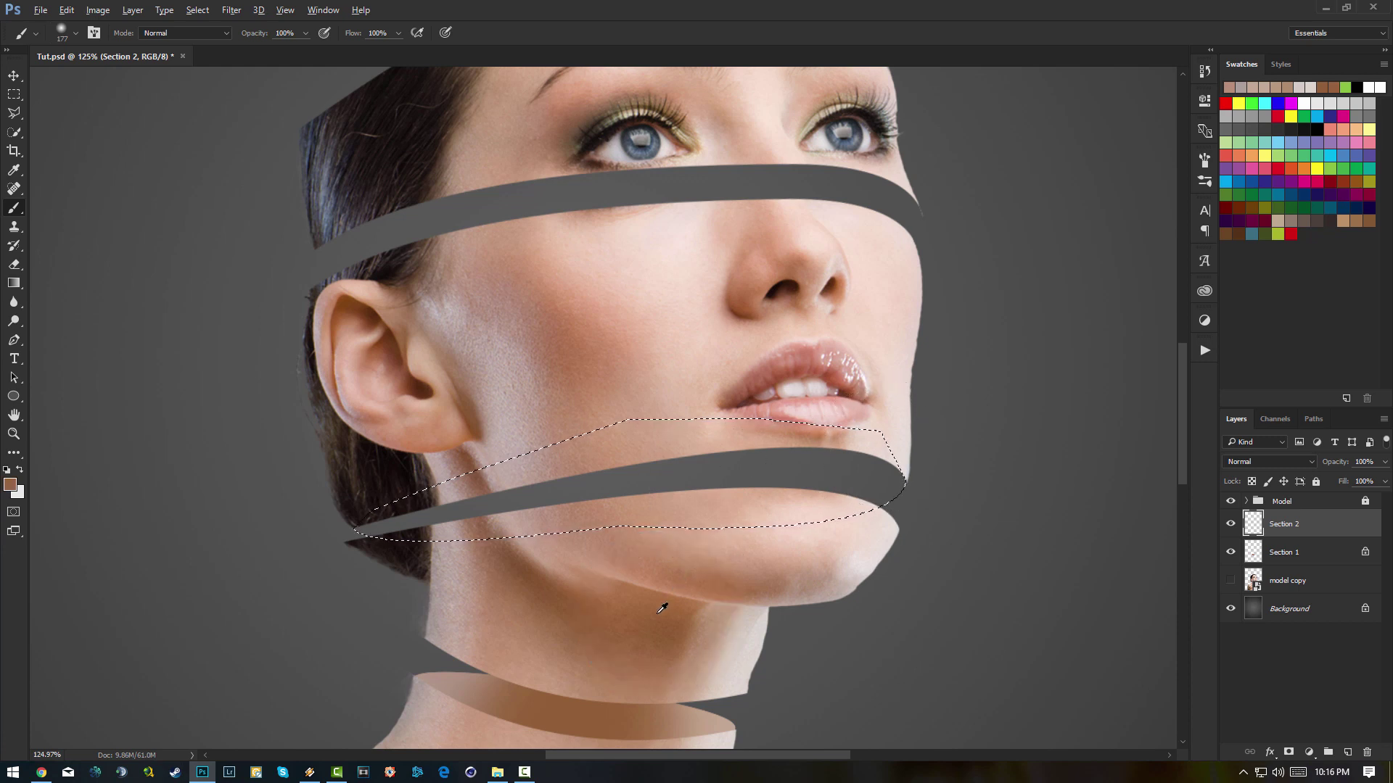
key("shift+alt+BackSpace")
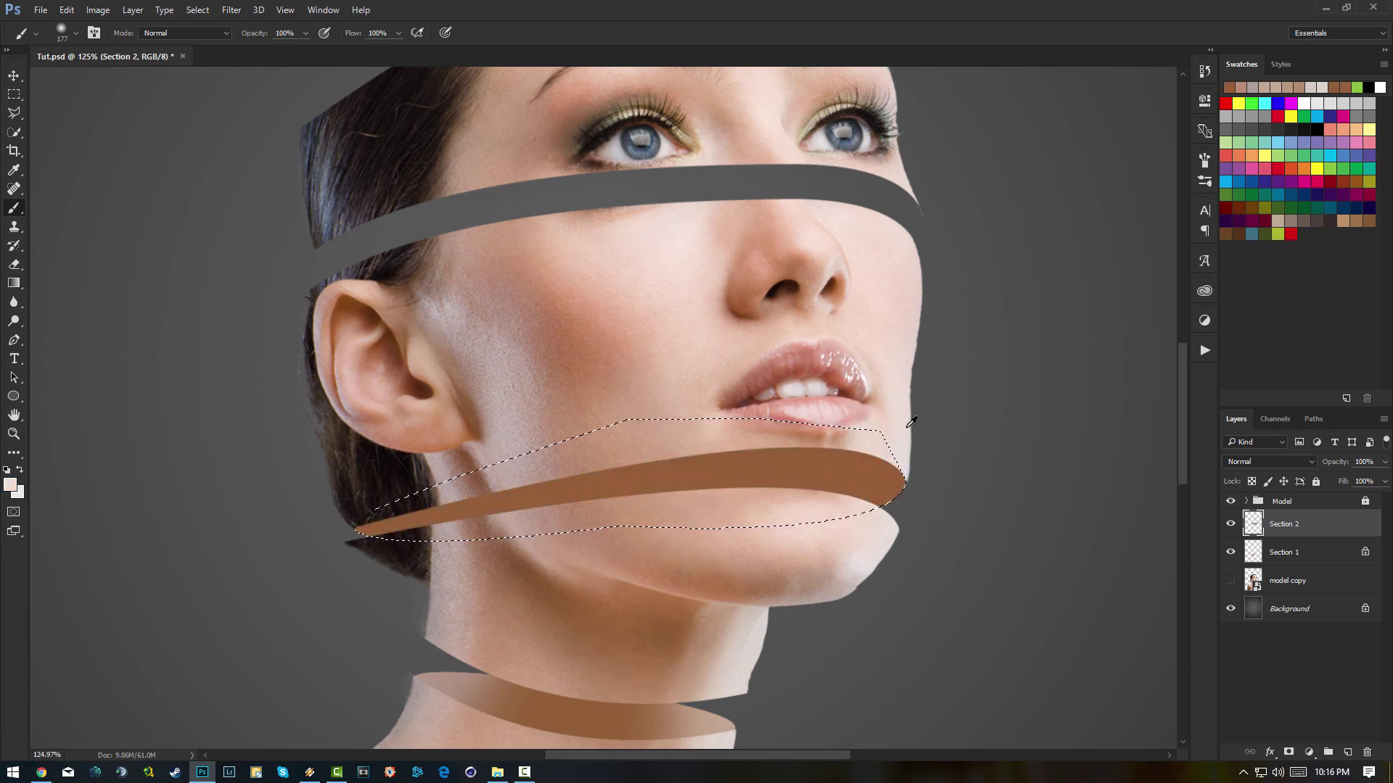
left_click(912, 422, "alt")
left_click(830, 459)
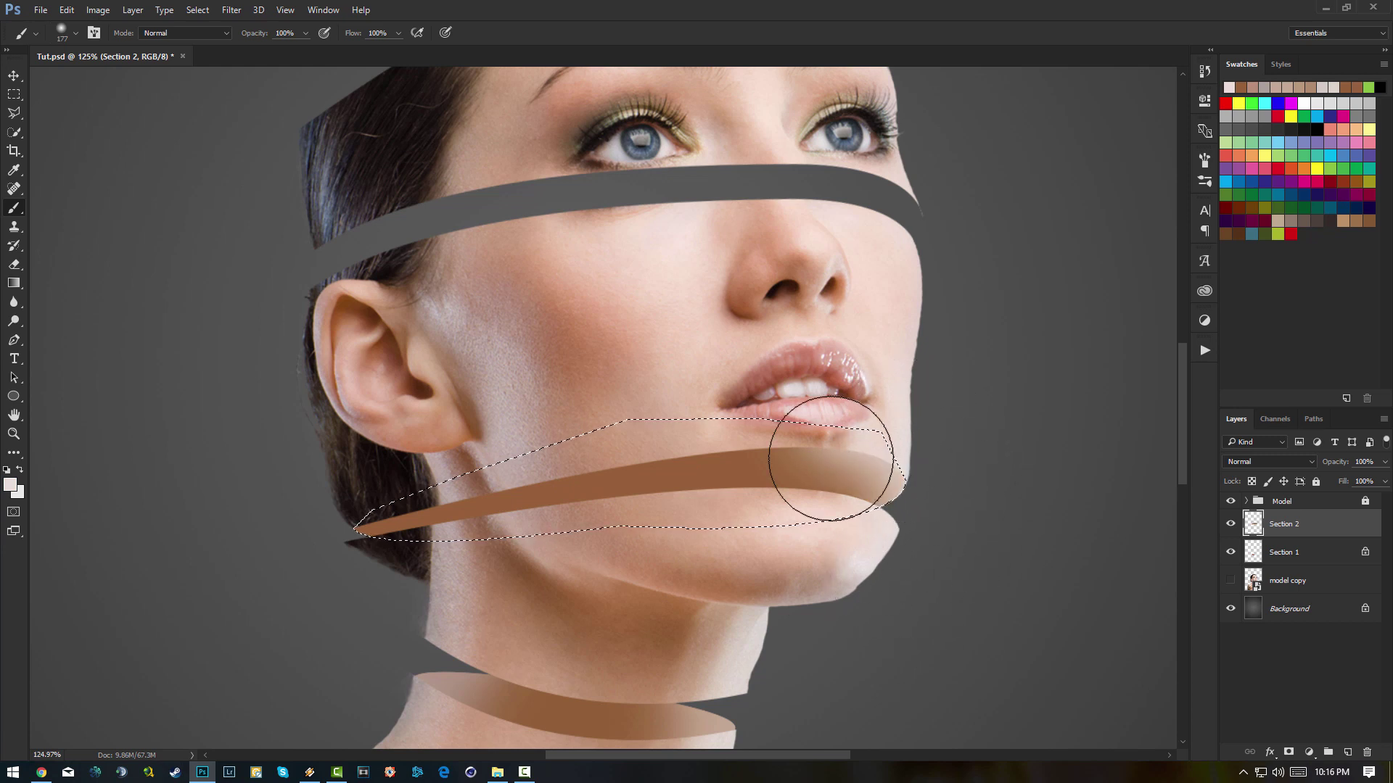
left_click(704, 412, "alt")
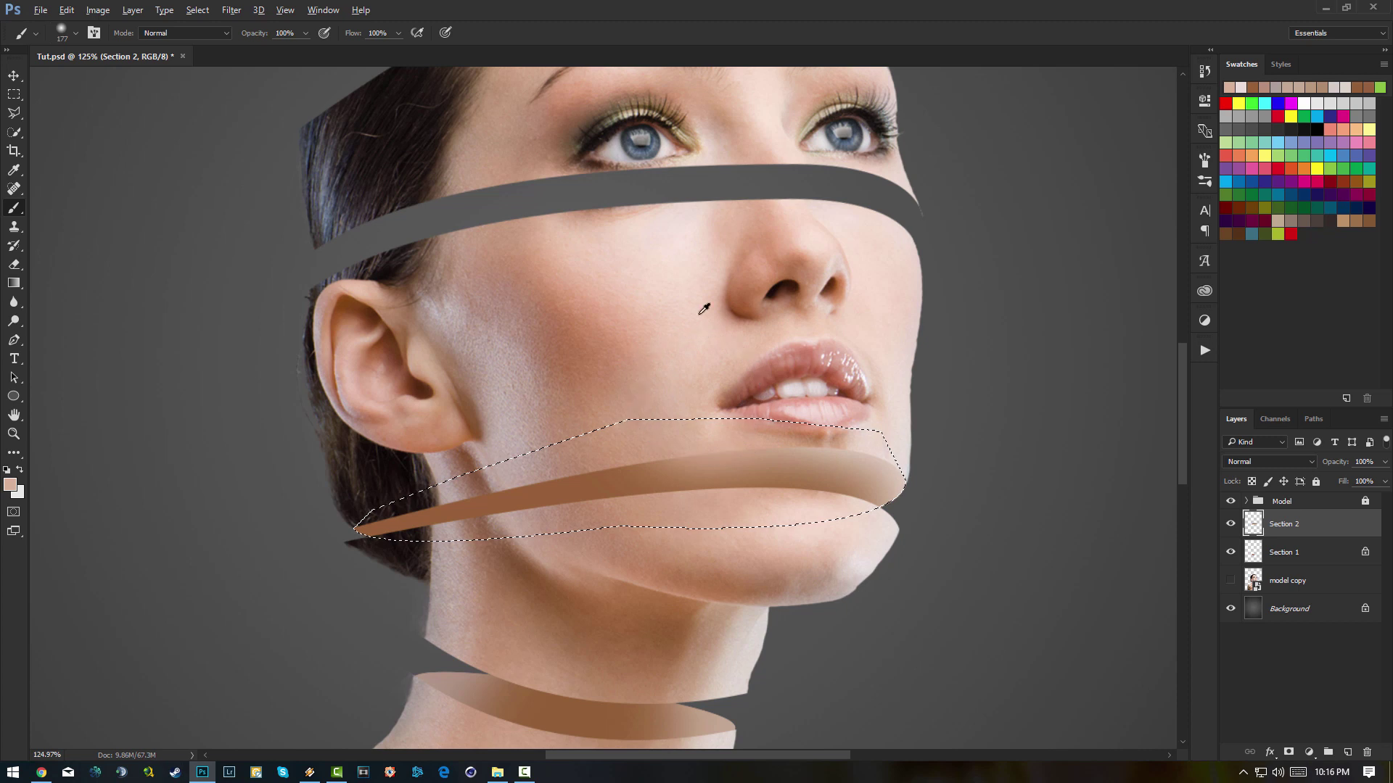
left_click(557, 450, "alt")
left_click(508, 419, "alt")
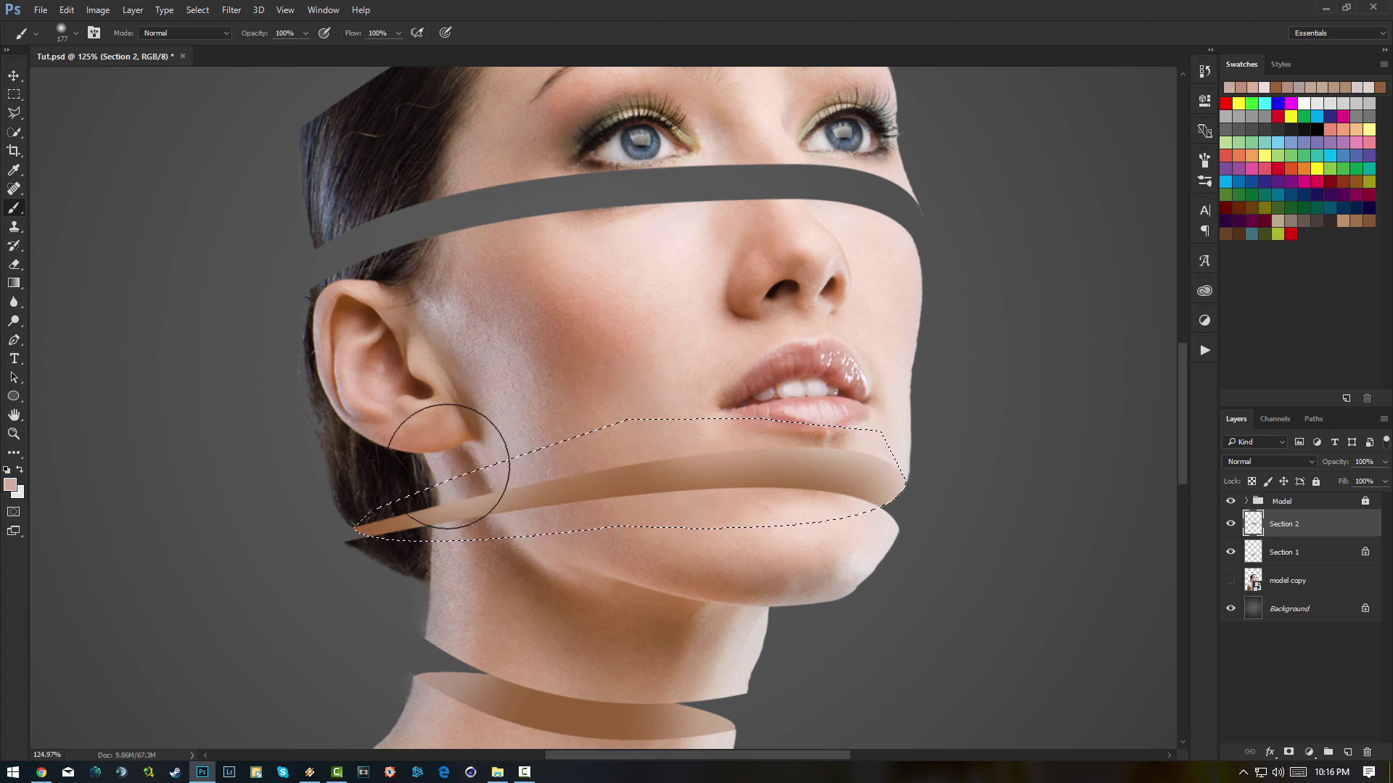
- Paint the band's left end in dark hair colour, deselect, and darken the hair edge
left_click(385, 486, "alt")
left_click_drag(349, 540, 388, 486)
left_click(345, 448, "alt")
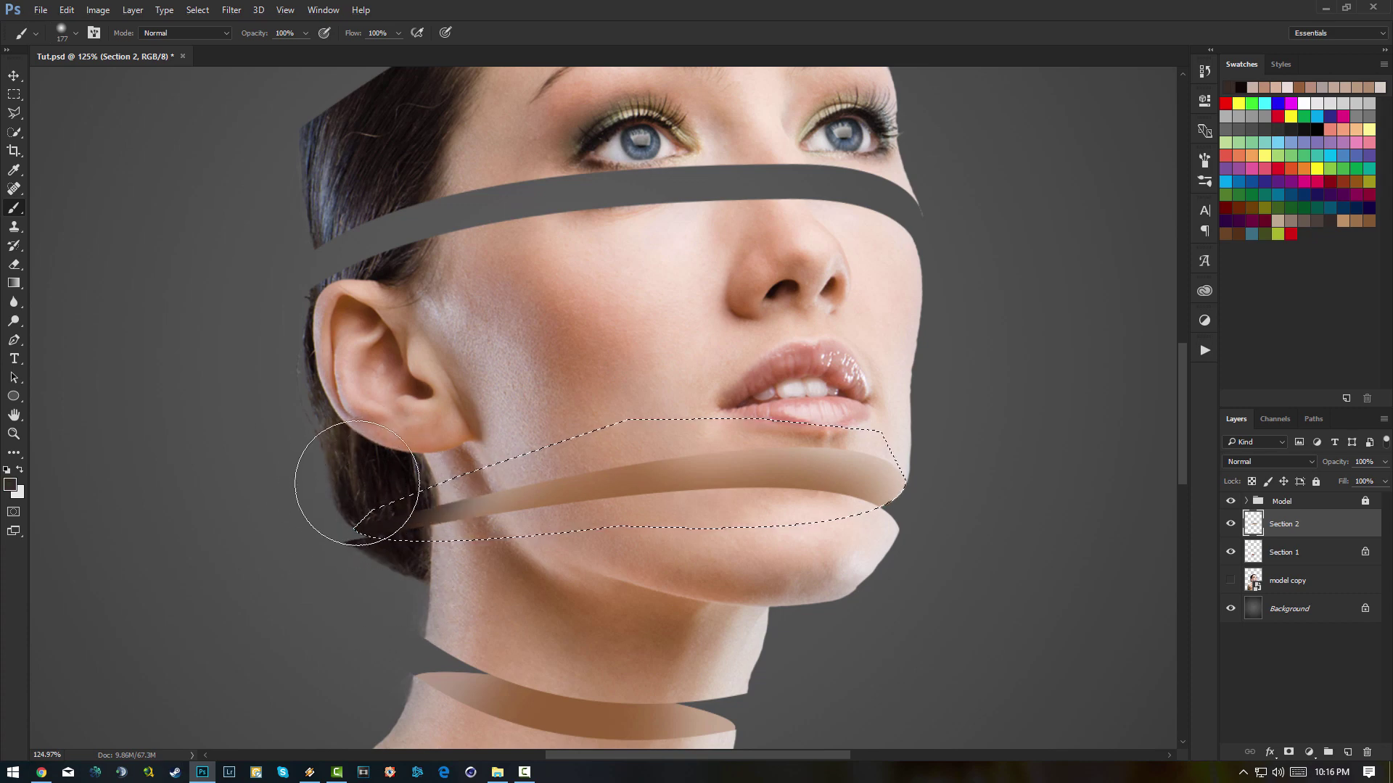
key("ctrl+d")
scroll(712, 527, "down", 3)
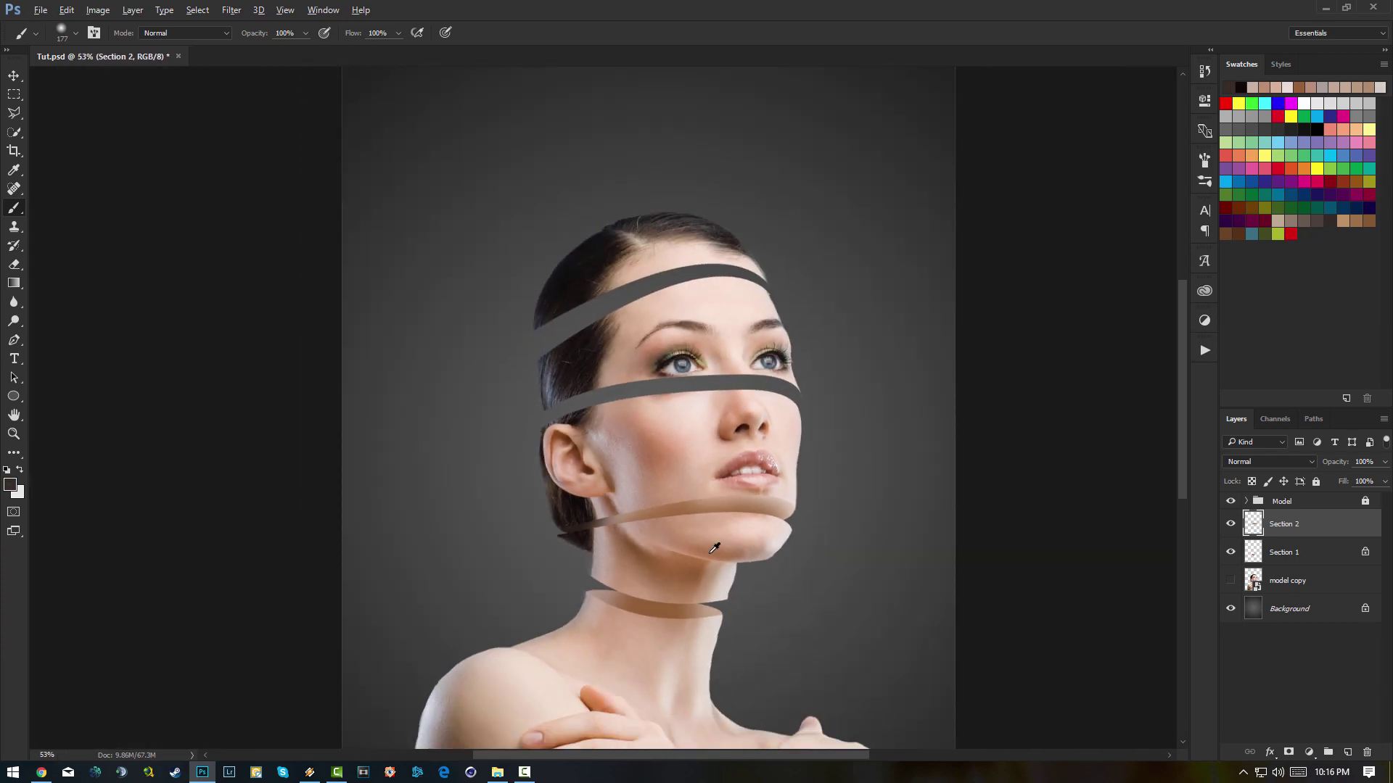
scroll(721, 554, "up", 4)
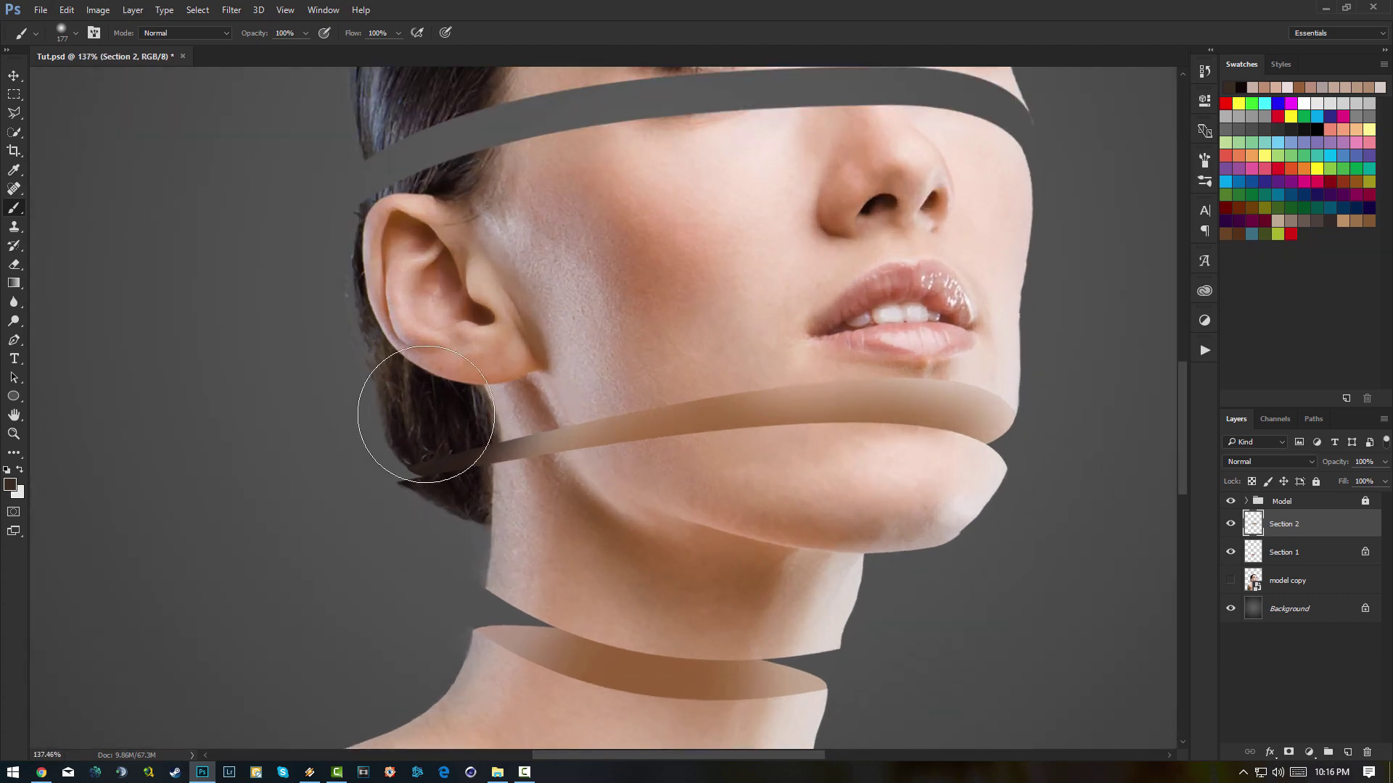
mouse_move(425, 414)
left_mouse_down()
mouse_move(426, 466)
mouse_move(423, 451)
mouse_move(458, 465)
left_mouse_up()
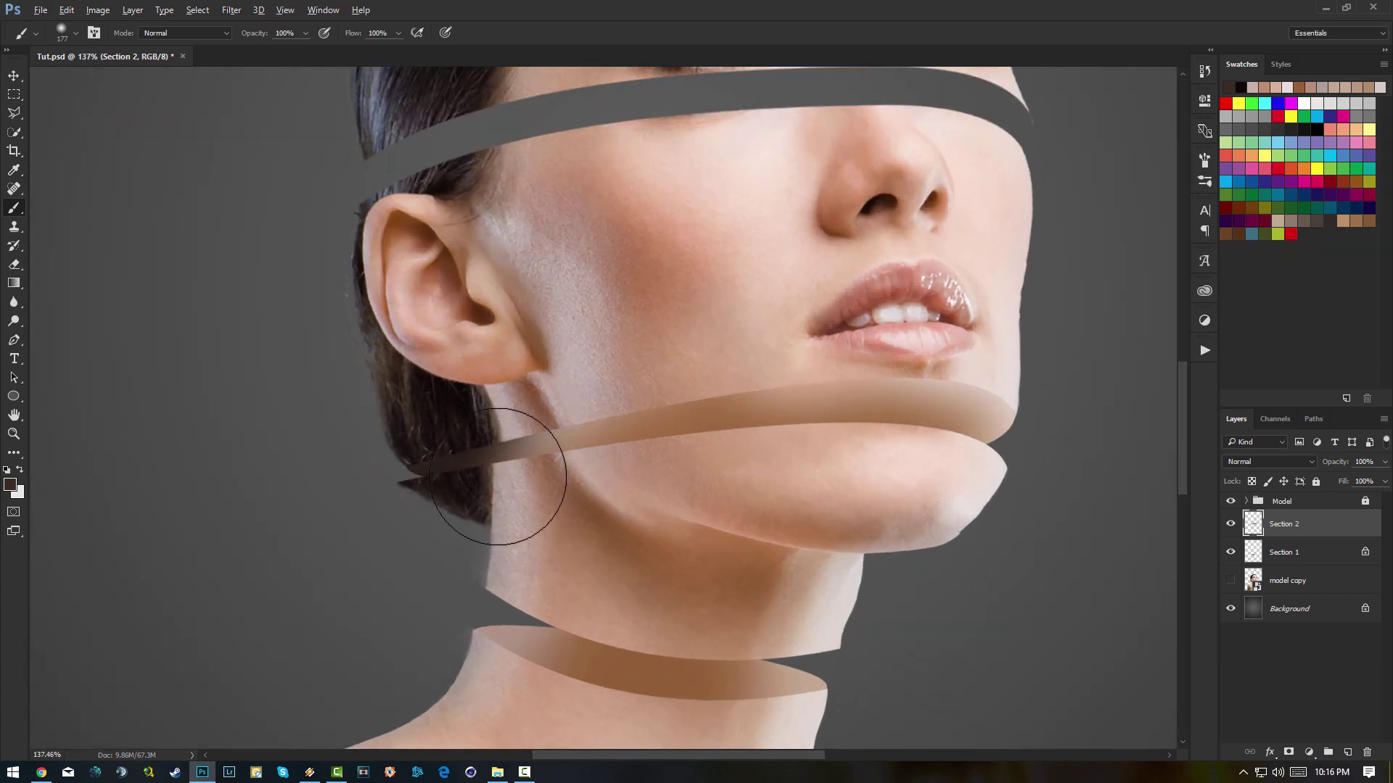
scroll(497, 477, "down", 4)
scroll(784, 436, "up", 5)
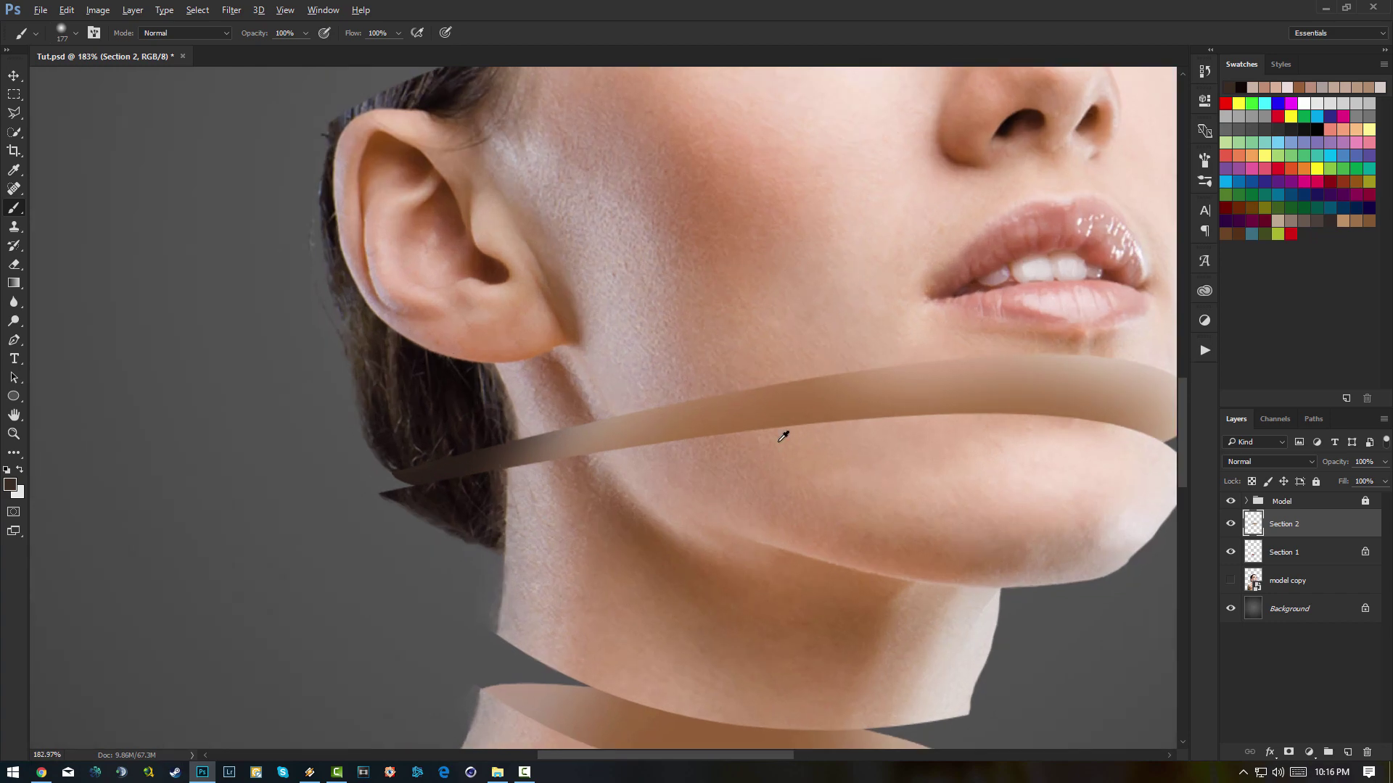
scroll(963, 393, "down", 4)
scroll(1063, 399, "up", 3)
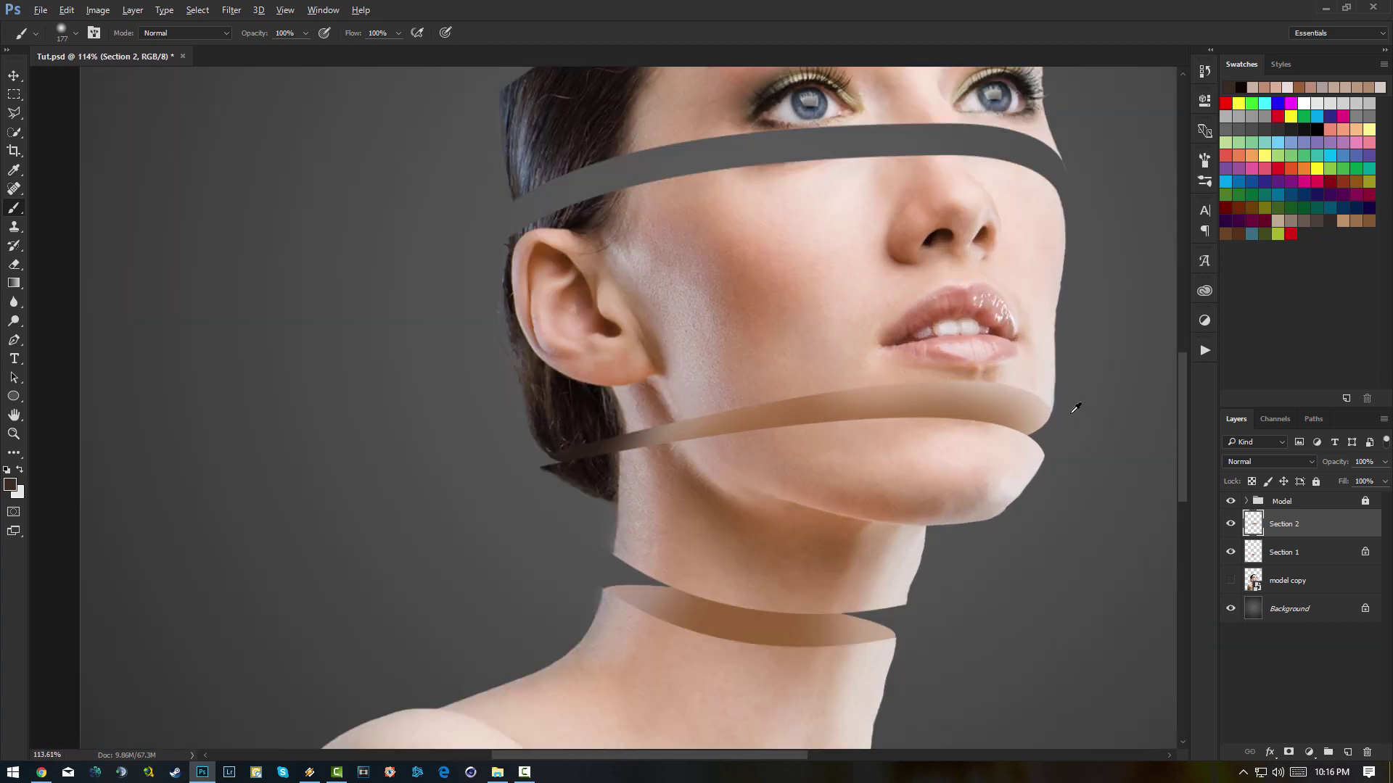
scroll(1066, 410, "down", 4)
scroll(651, 423, "up", 3)
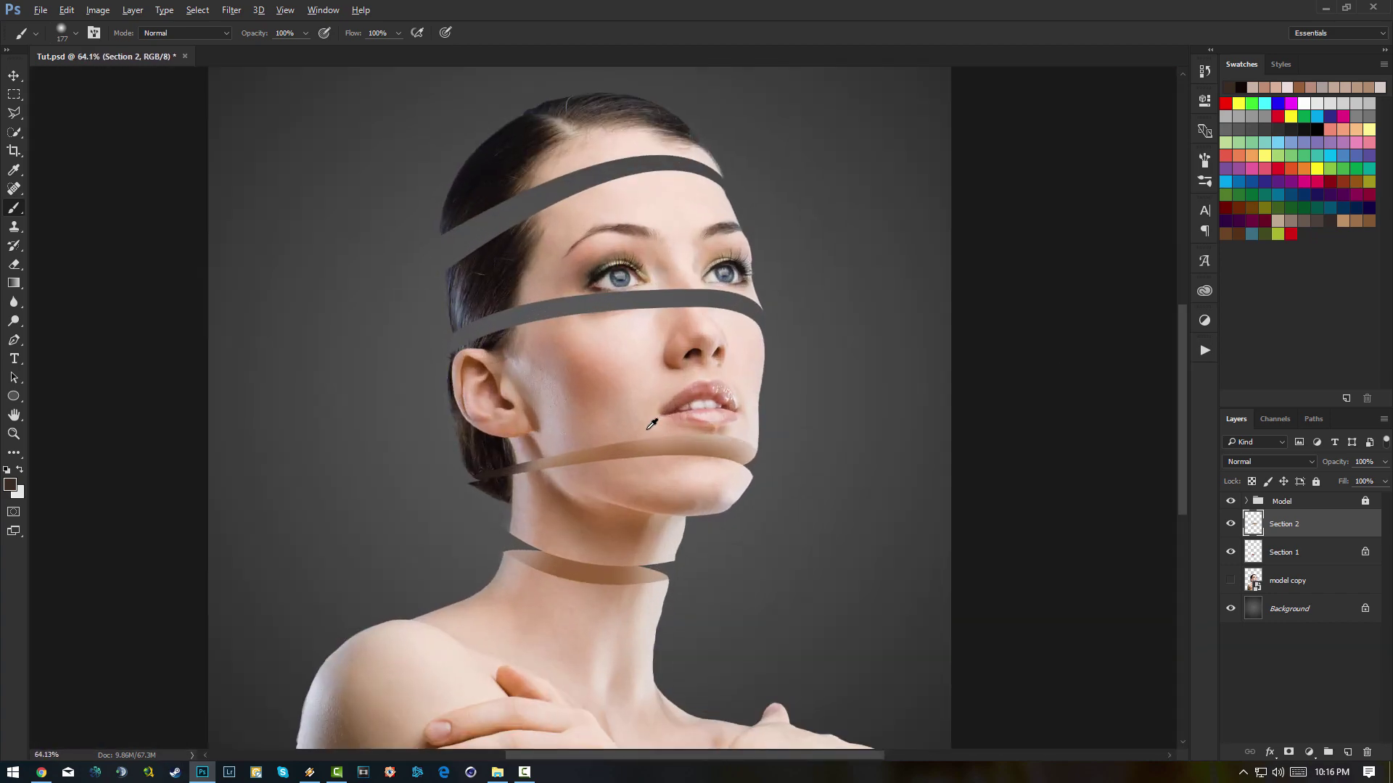
scroll(651, 423, "down", 1)
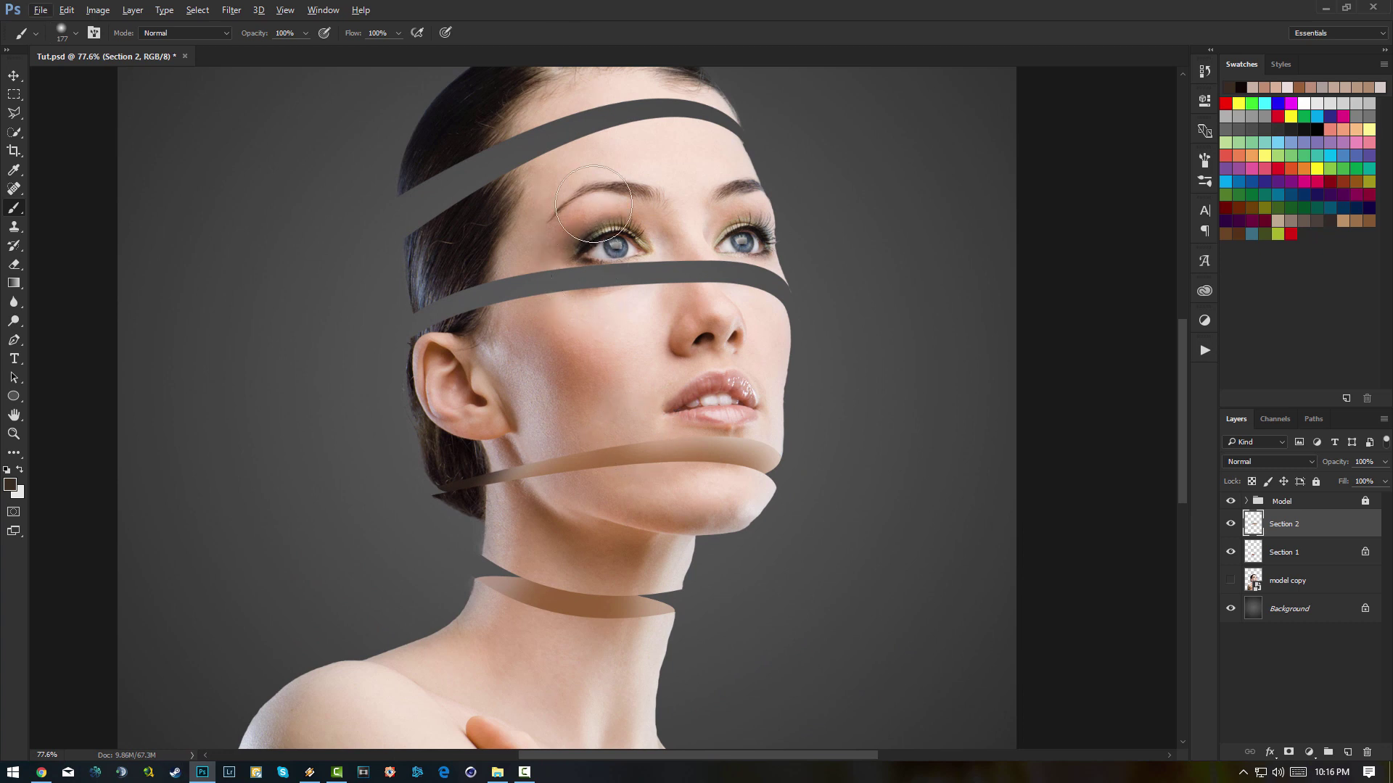
scroll(599, 211, "down", 3)
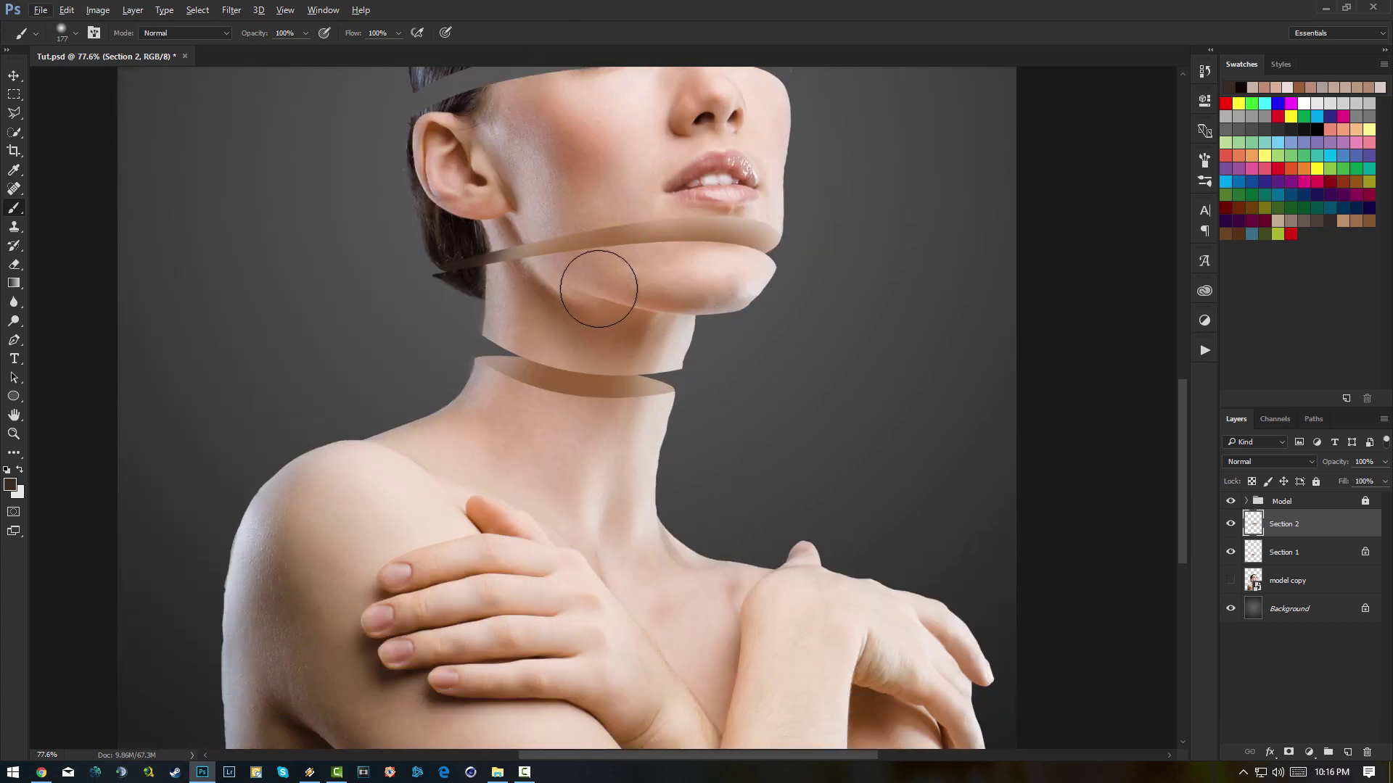
scroll(592, 281, "up", 3)
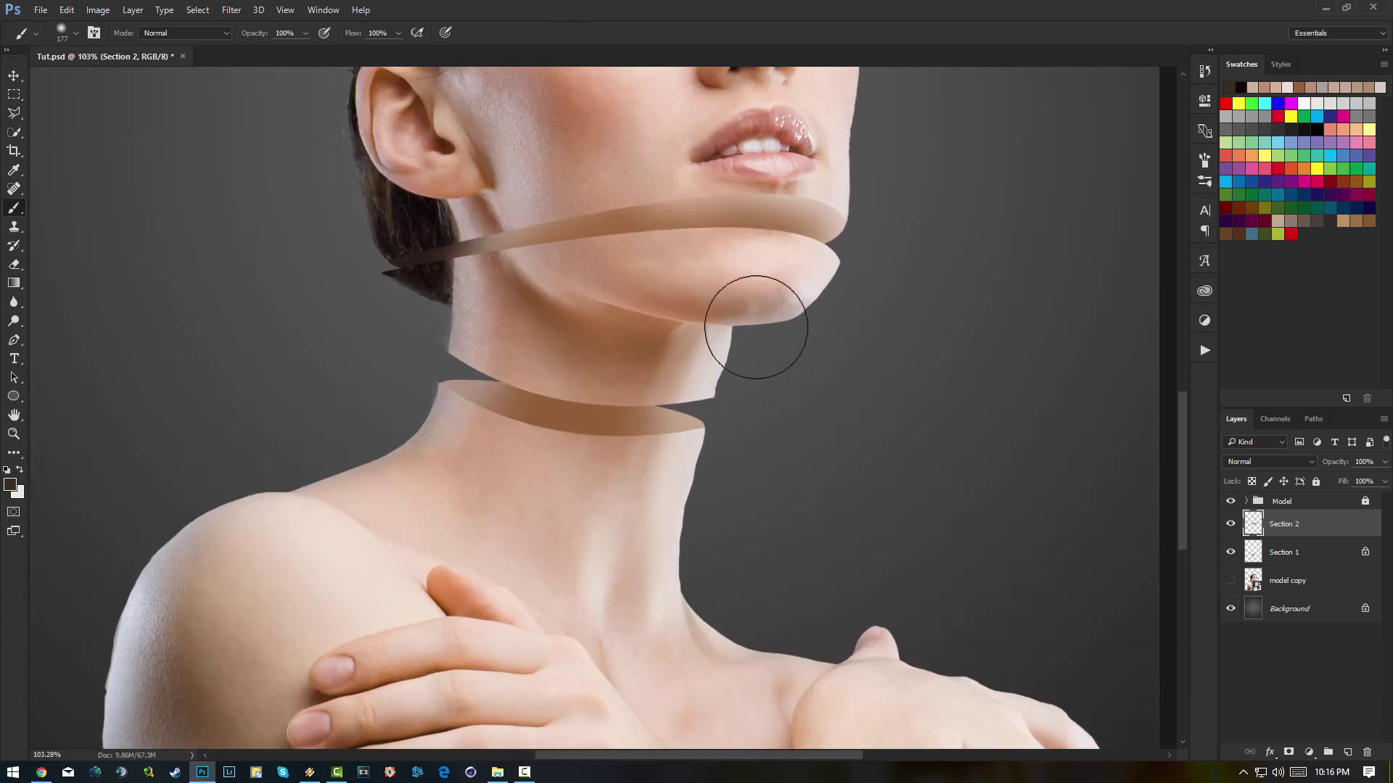
- Group Section 1 and Section 2 into Group 1
left_click(1317, 550, "shift")
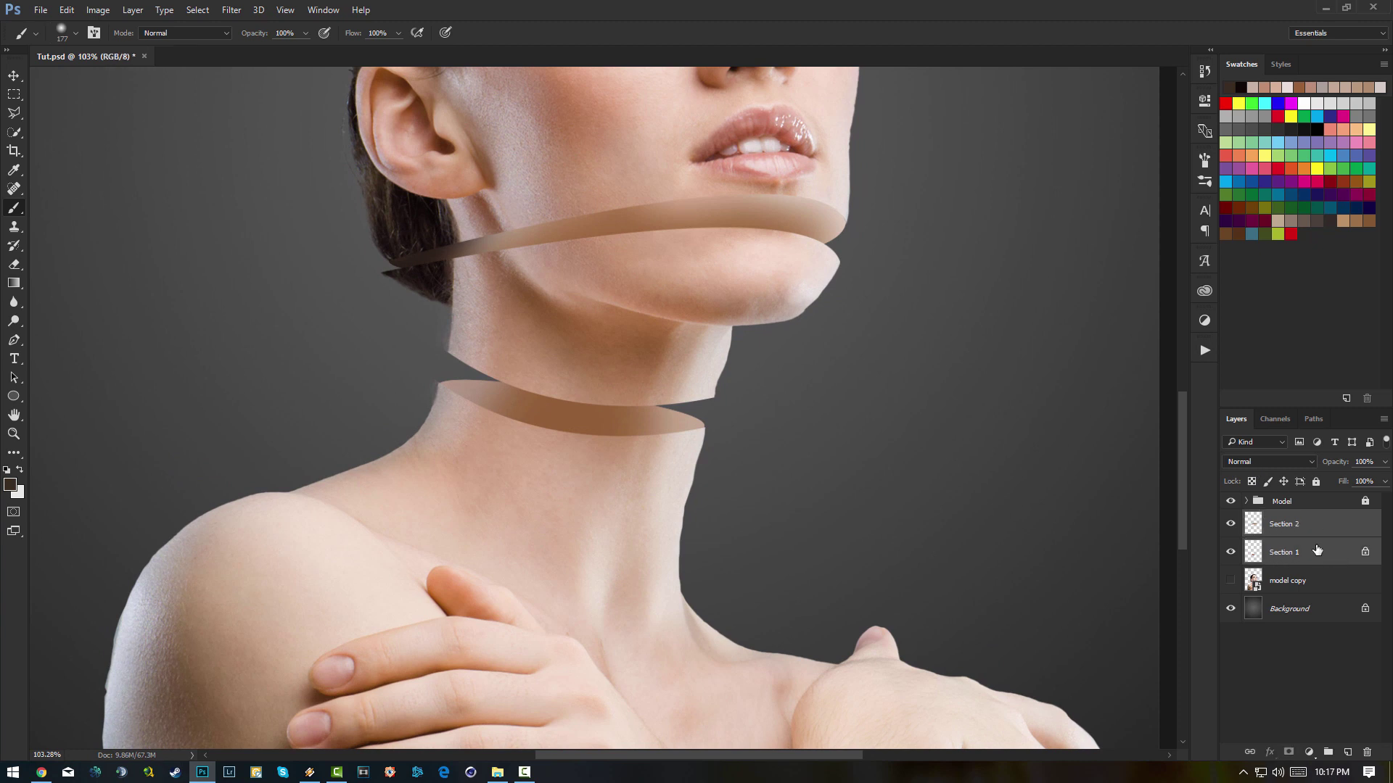
left_click(1231, 553)
left_click_drag(1233, 557, 1231, 524)
key("ctrl+g")
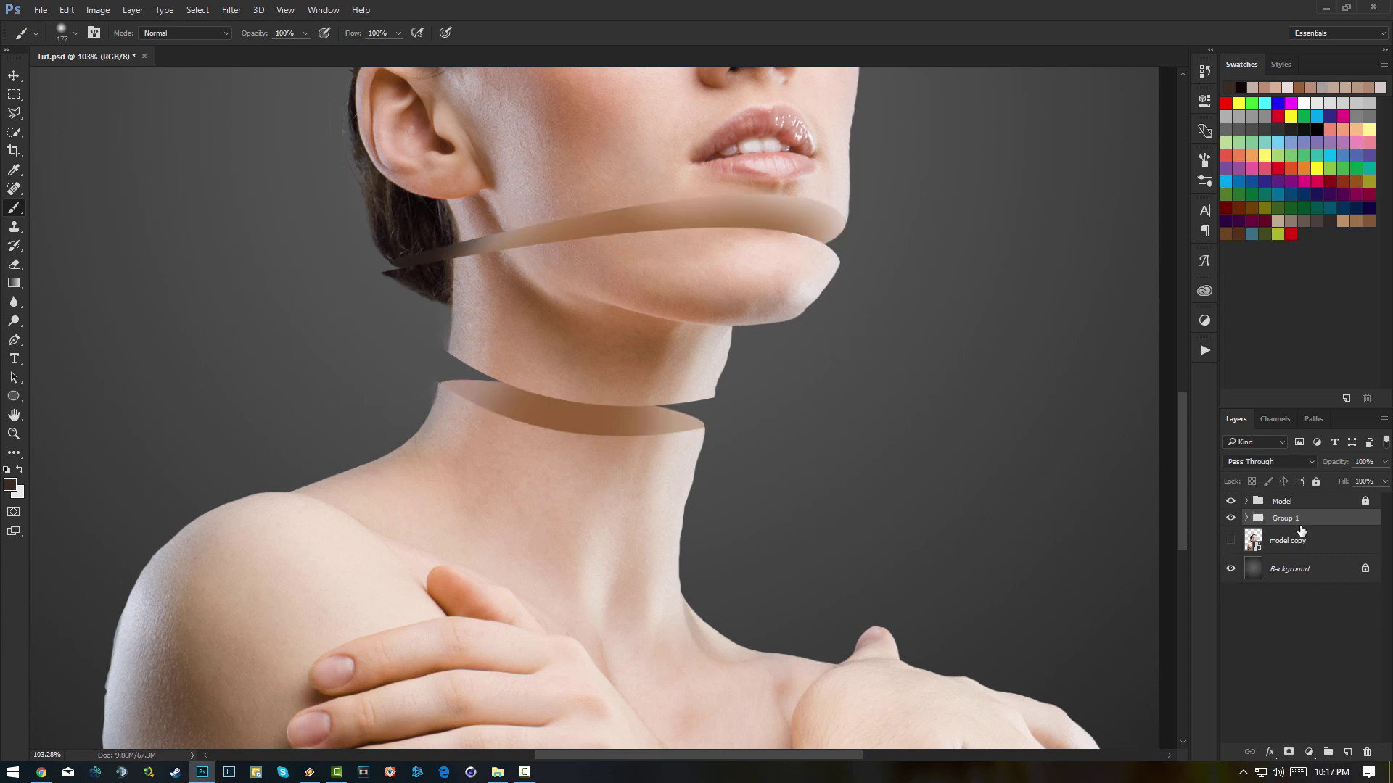
double_click(1367, 520)
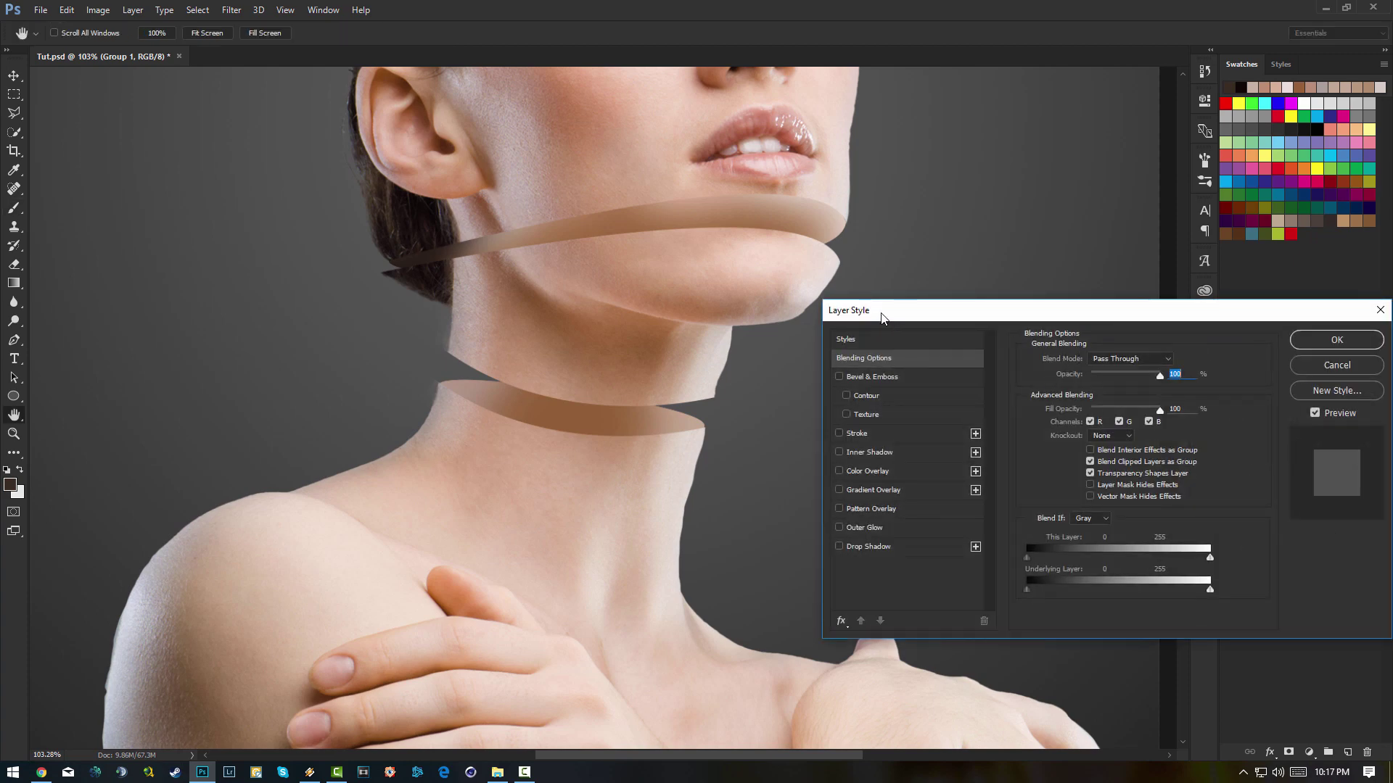
left_click(1323, 363)
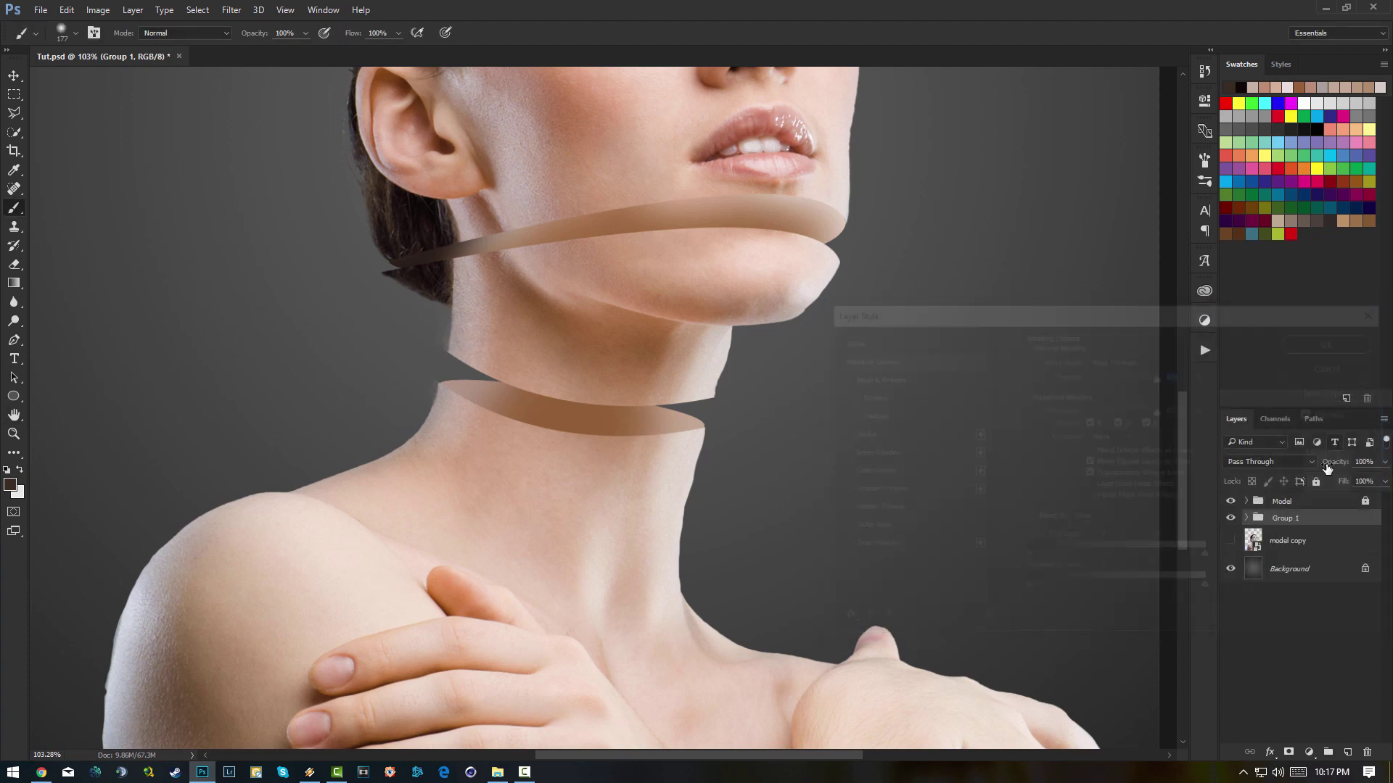
double_click(1283, 519)
key("Return")
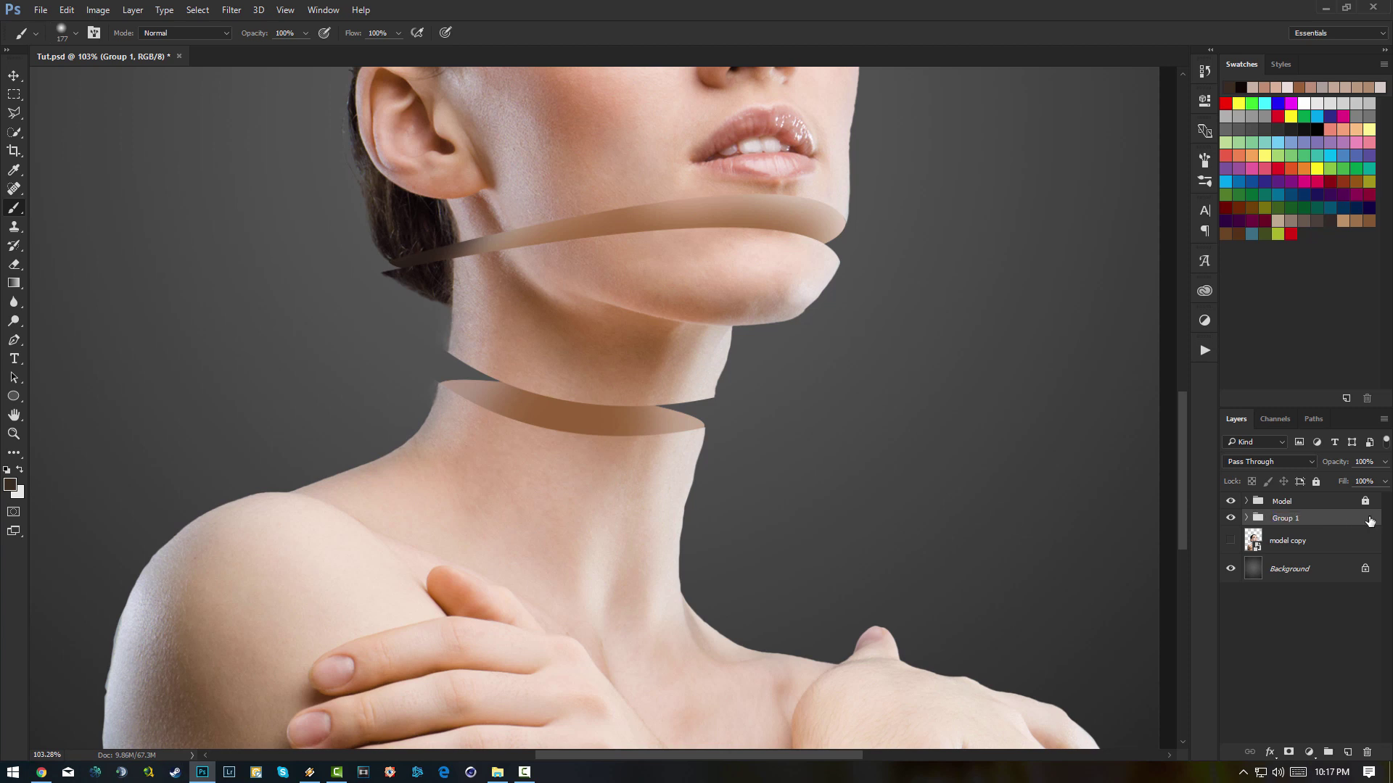
- Give Group 1 a Multiply Pattern Overlay with the pattern scaled to 77%
double_click(1369, 522)
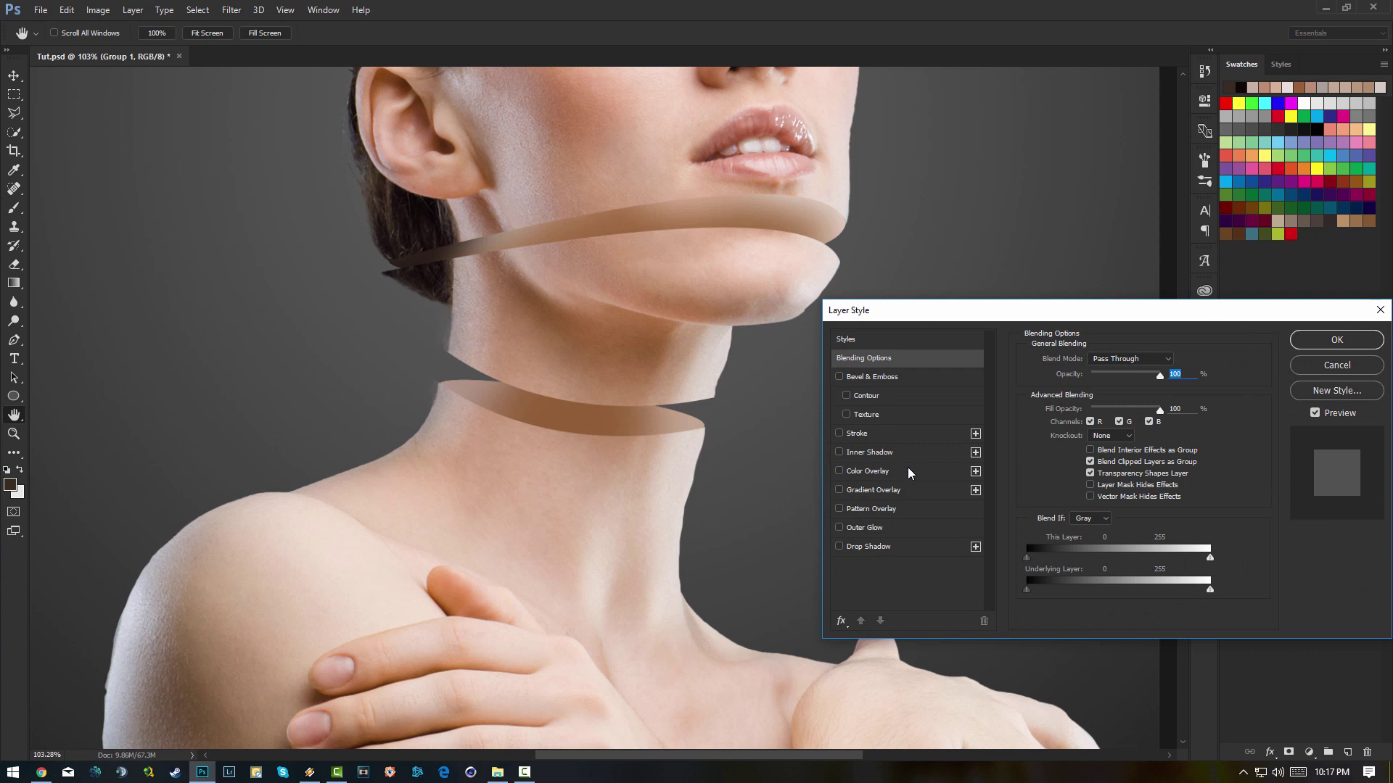
left_click(839, 509)
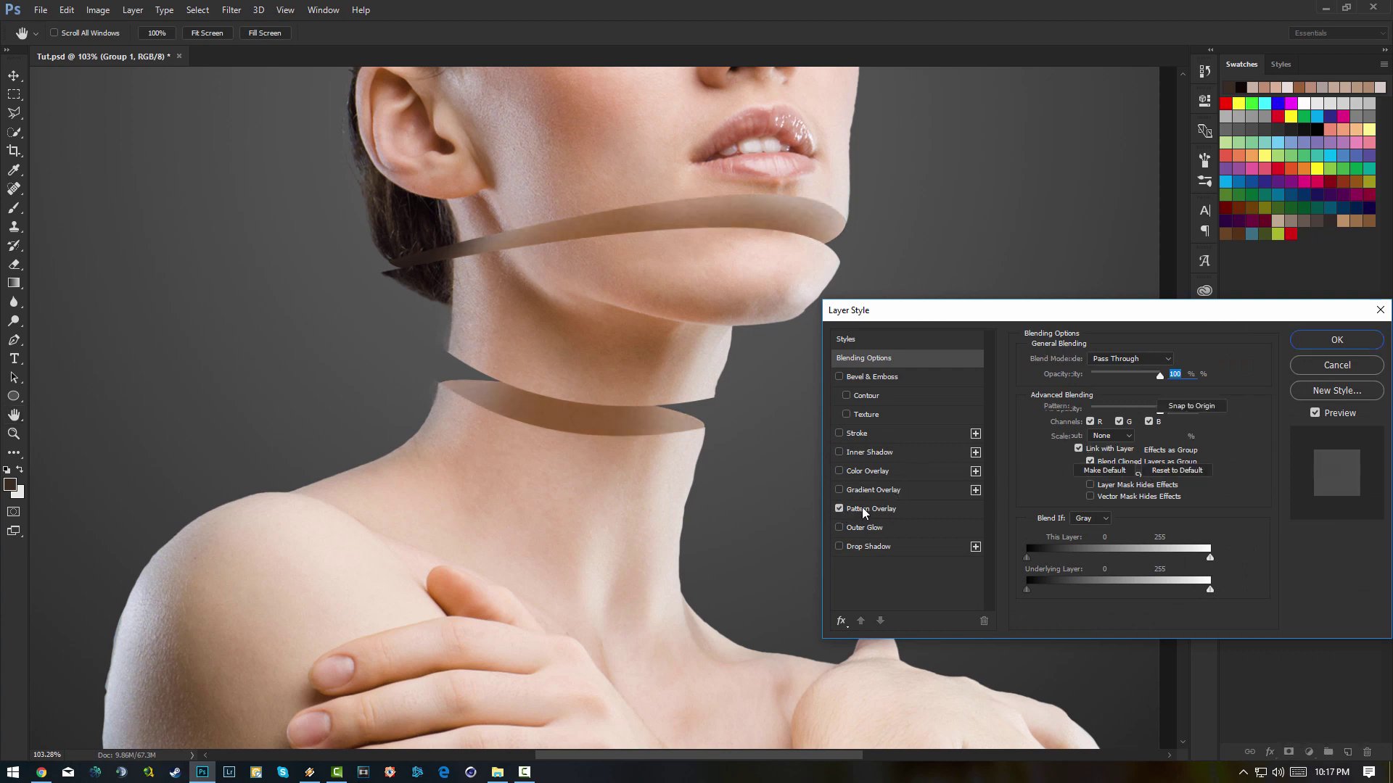
left_click(862, 507)
left_click(1123, 409)
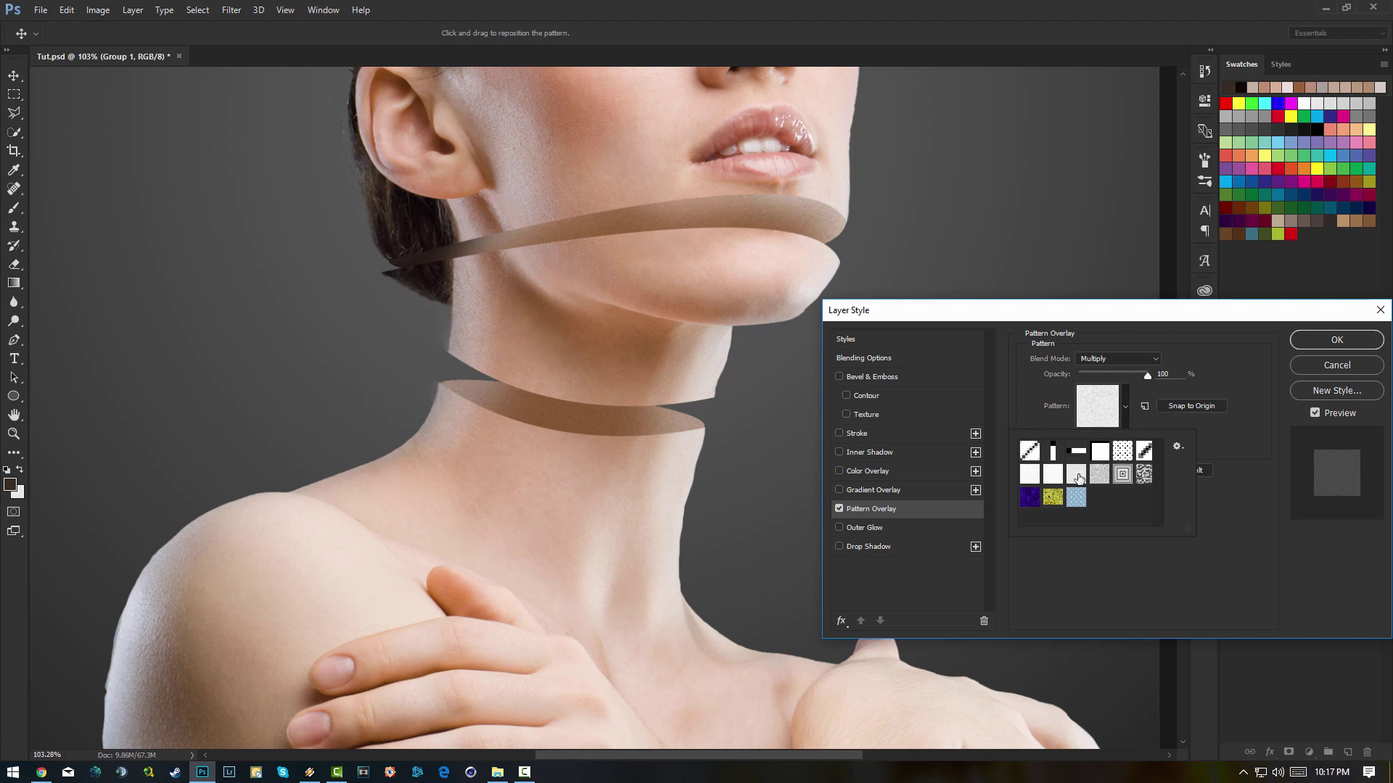
left_click(1125, 415)
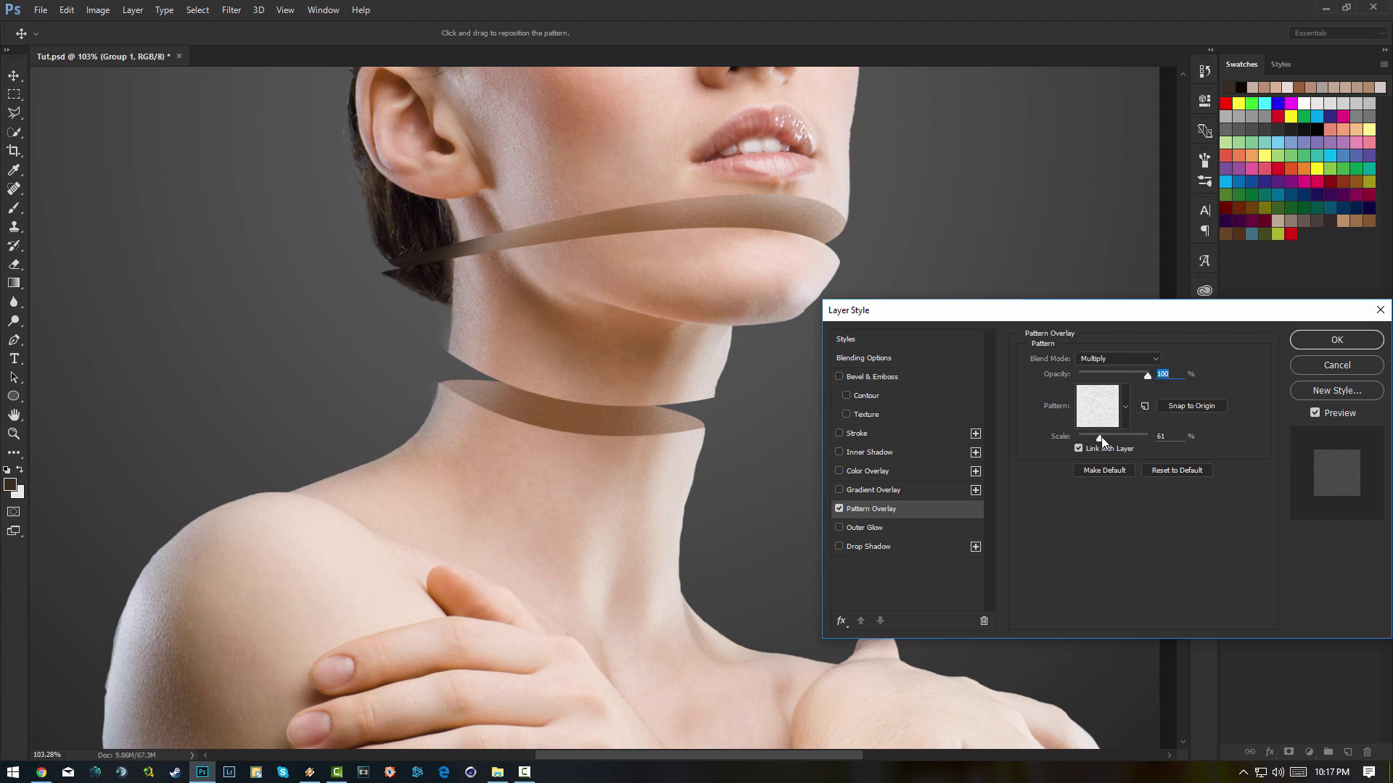
mouse_move(1098, 438)
left_mouse_down()
mouse_move(1131, 441)
mouse_move(1103, 435)
left_mouse_up()
- Confirm the pattern overlay on Group 1 so the ribbon bands show the texture
left_click(1338, 340)
scroll(563, 217, "up", 5)
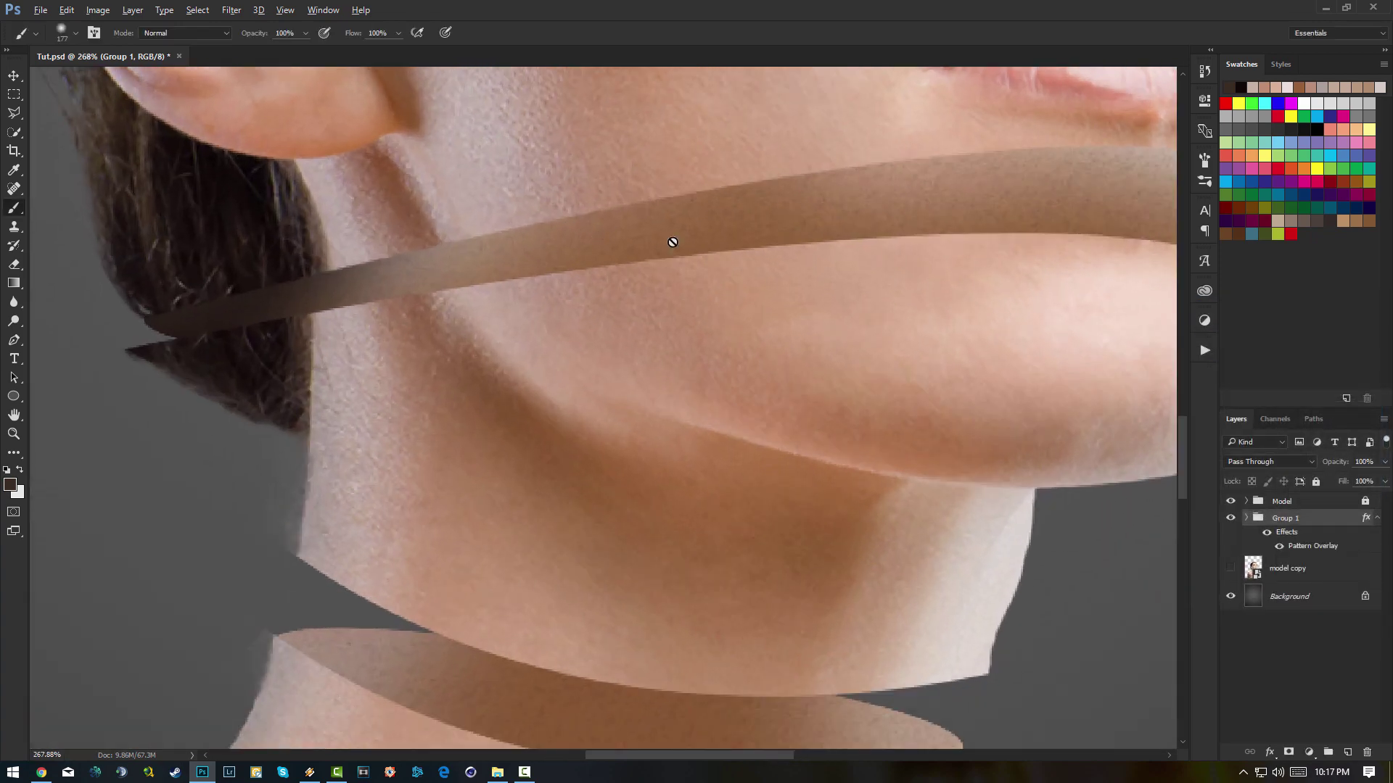
scroll(709, 219, "down", 4)
scroll(734, 228, "down", 2)
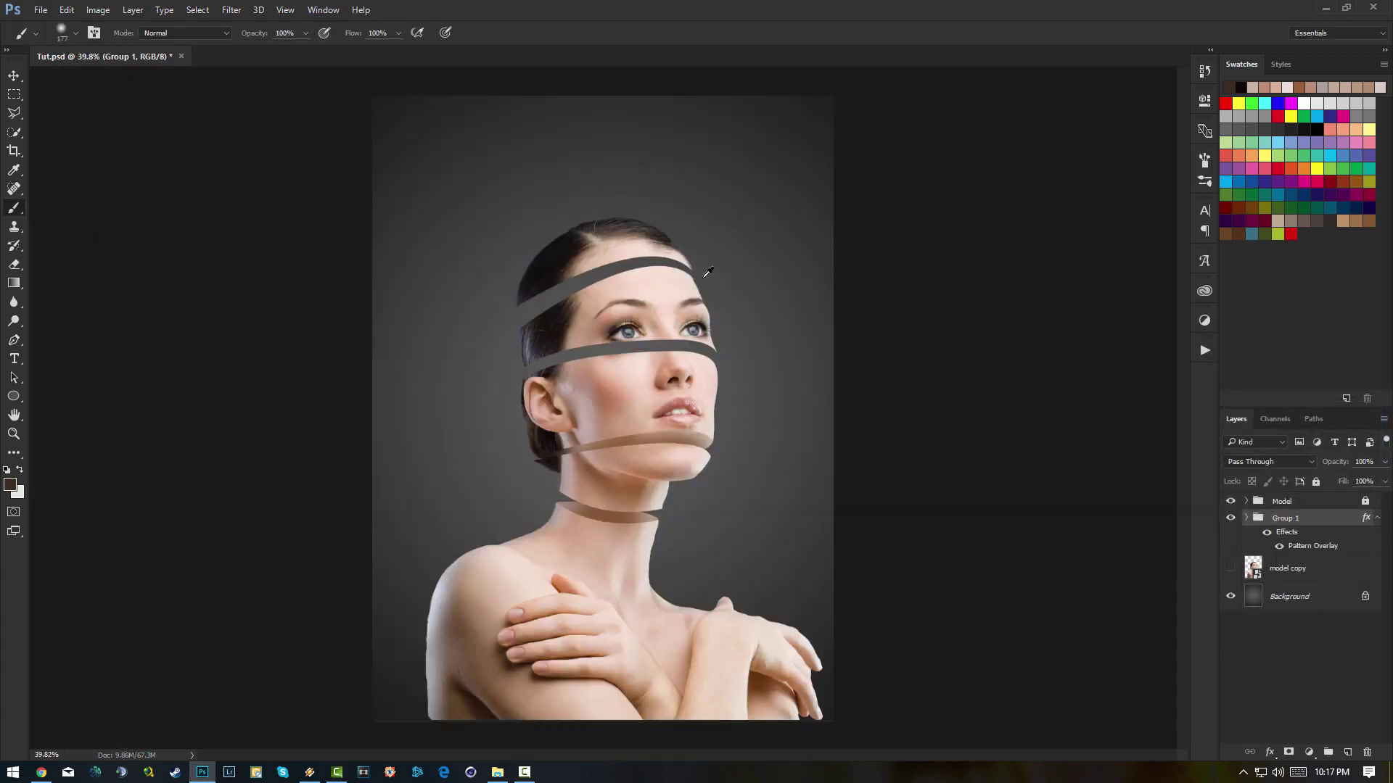
scroll(638, 460, "up", 5)
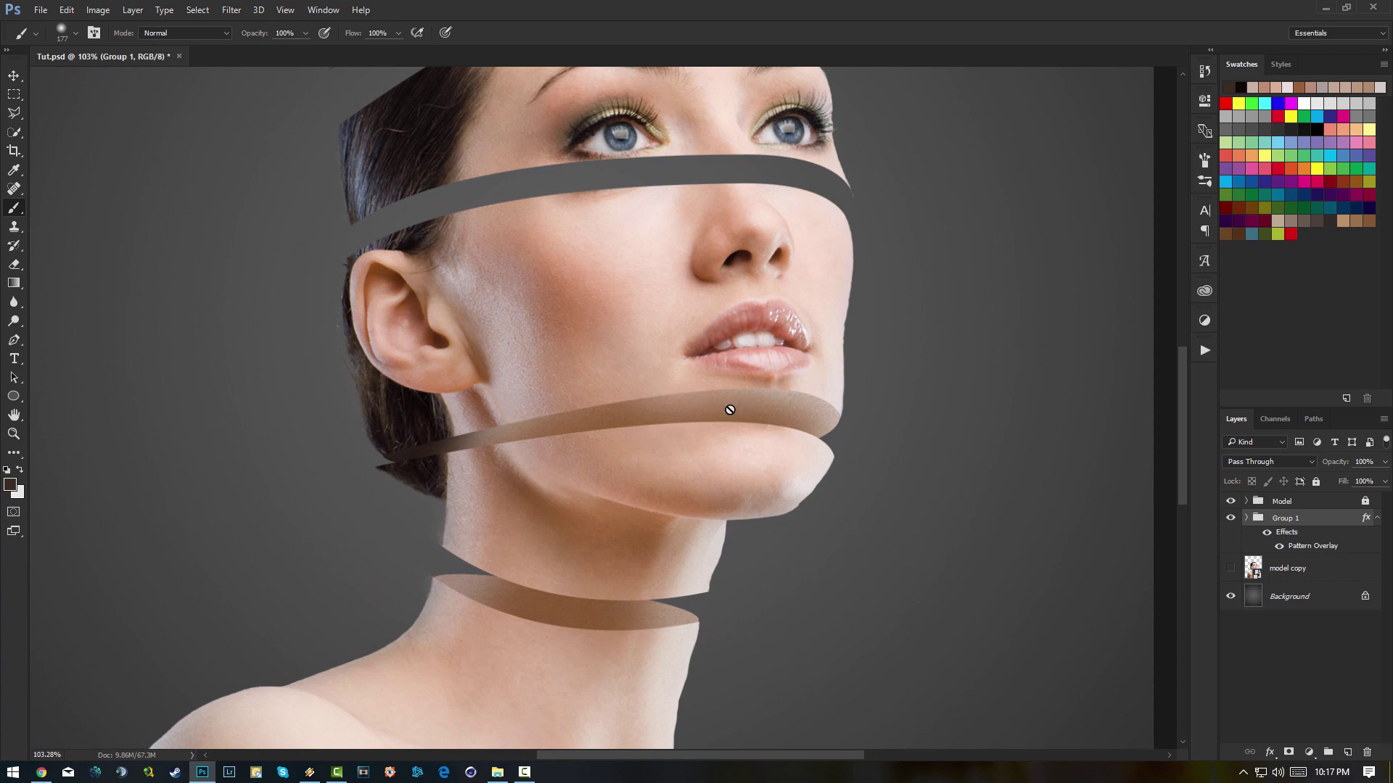
scroll(650, 410, "down", 3)
- Zoom in and out over the neck and face to inspect the skin-toned, textured cut surfaces
scroll(653, 413, "up", 2)
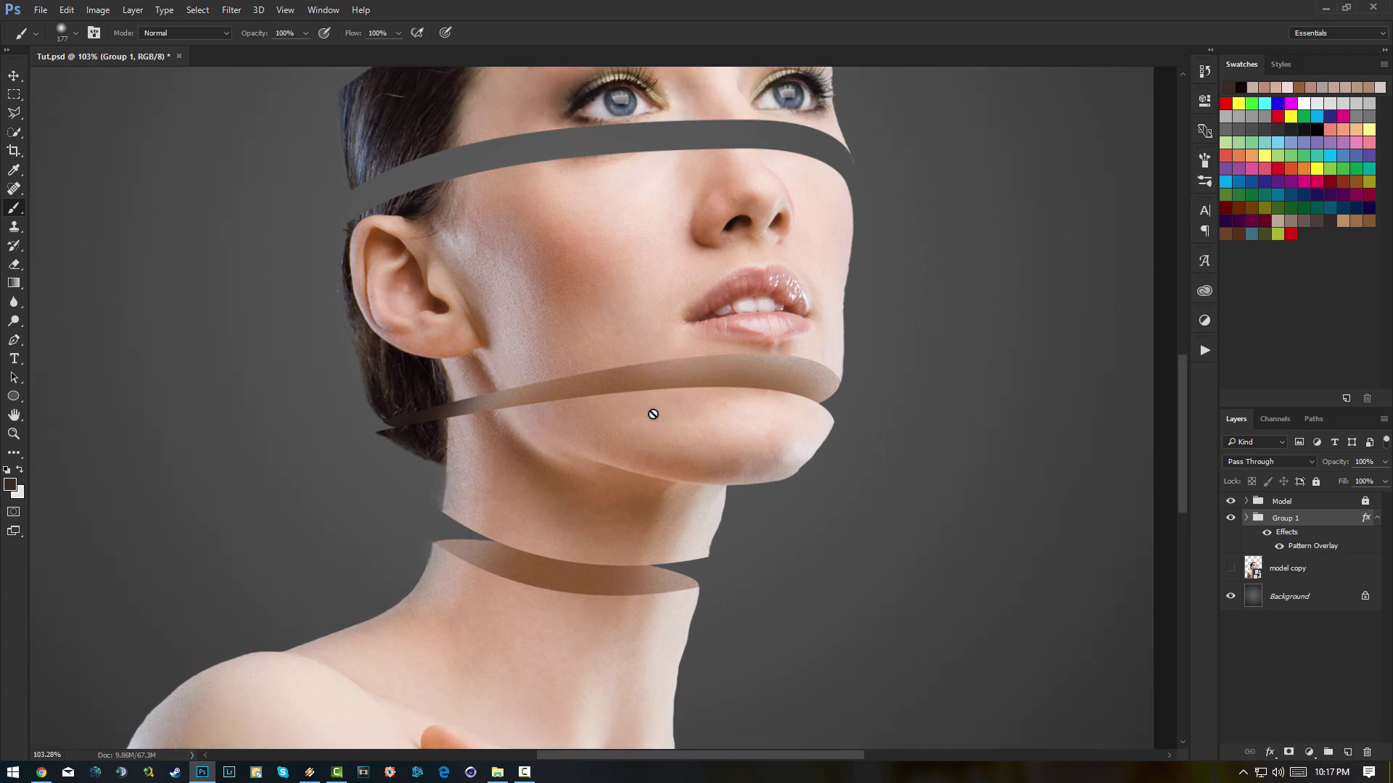
scroll(657, 406, "down", 3)
scroll(596, 464, "up", 2)
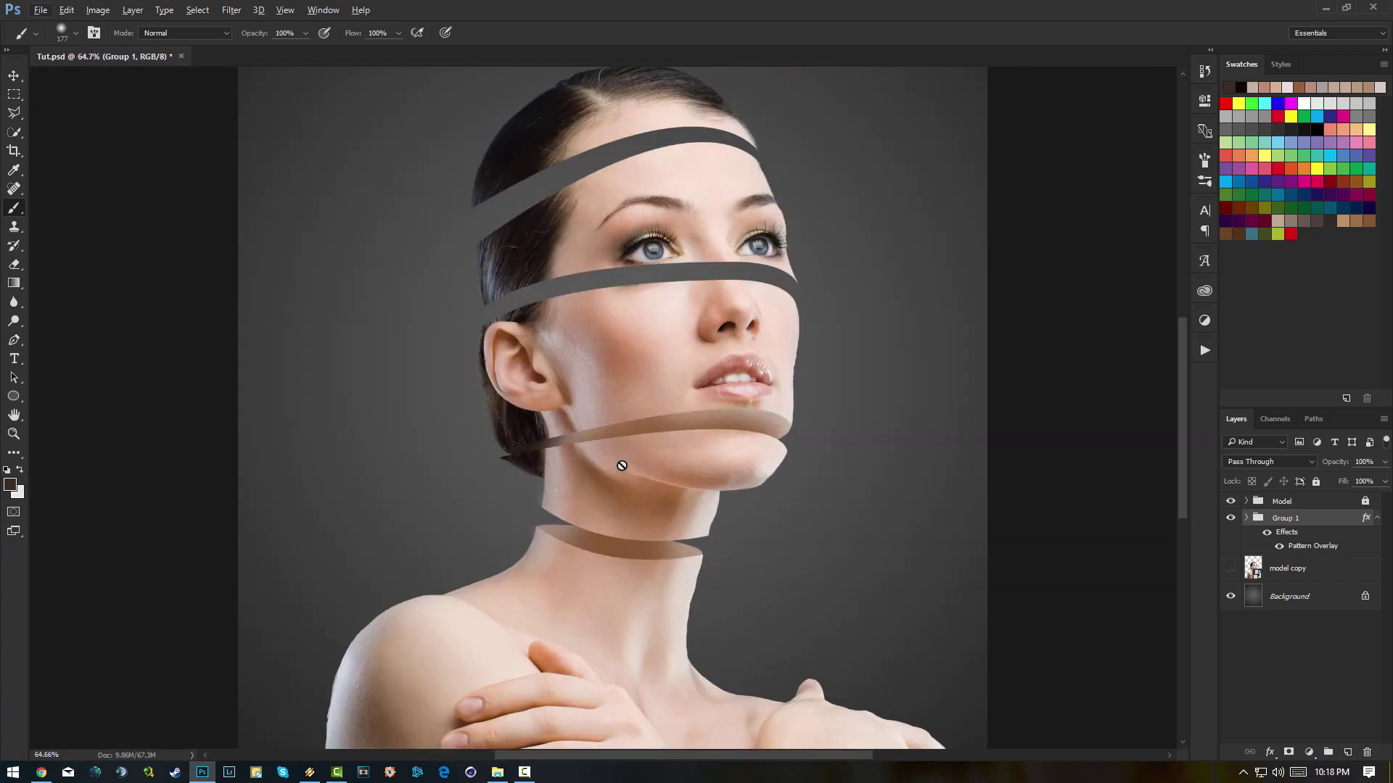
scroll(616, 461, "down", 2)
scroll(629, 462, "up", 2)
scroll(629, 463, "down", 3)
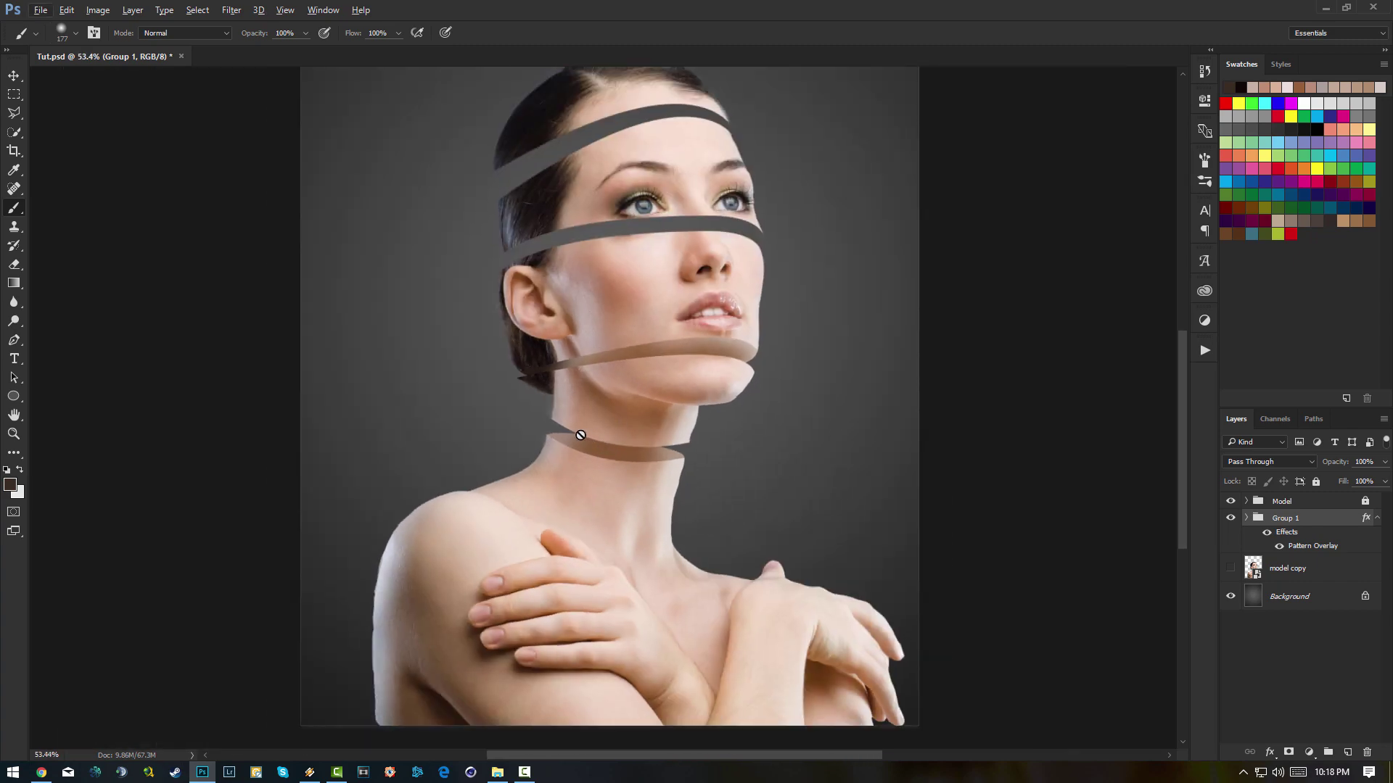
scroll(574, 434, "up", 3)
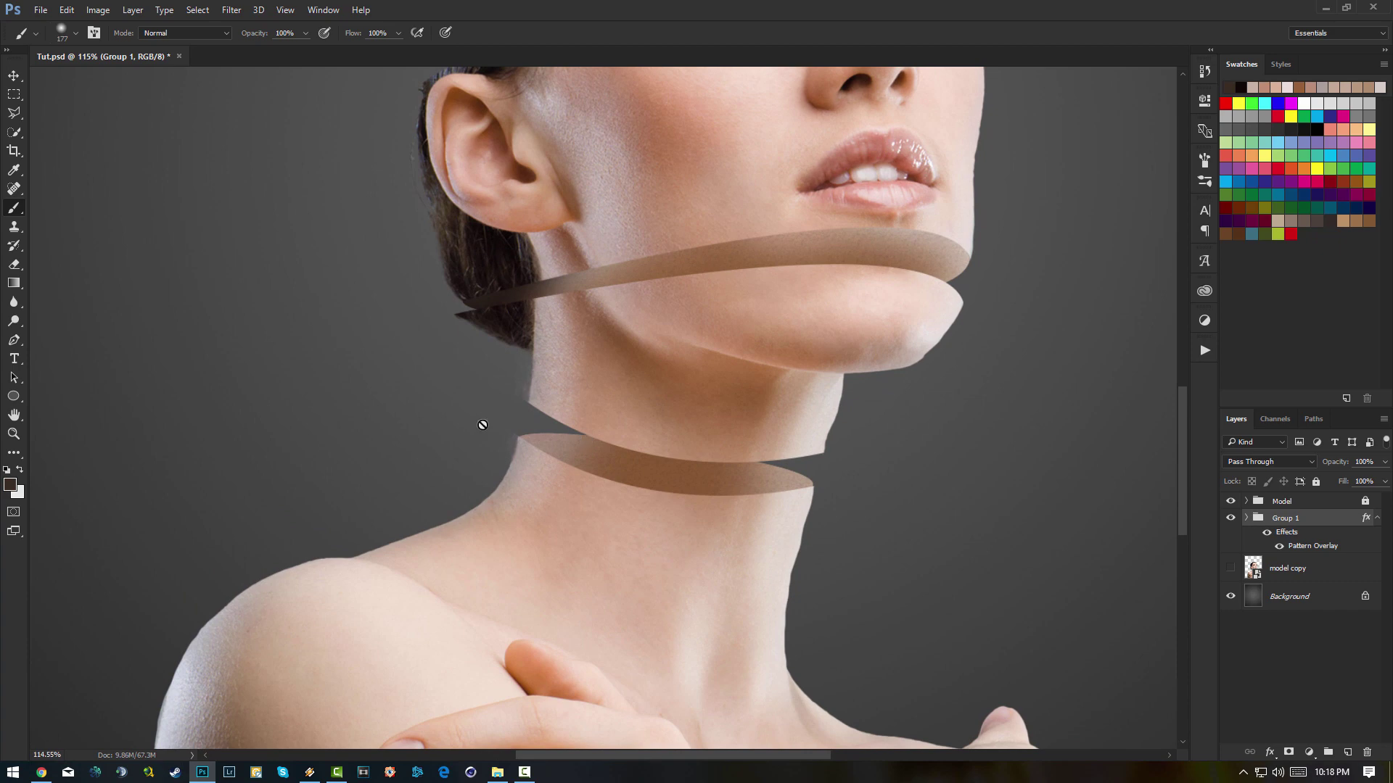
scroll(533, 422, "down", 4)
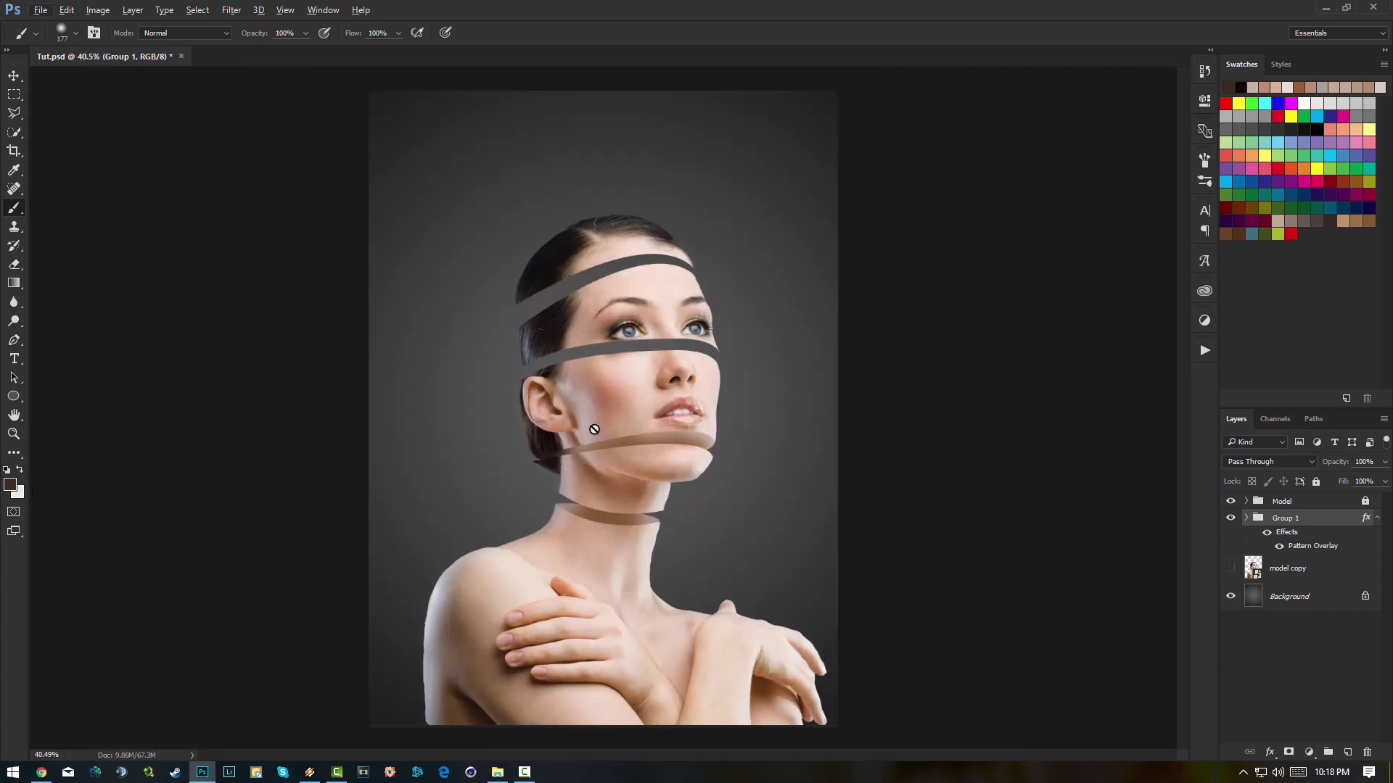
scroll(606, 508, "up", 2)
scroll(610, 523, "up", 1)
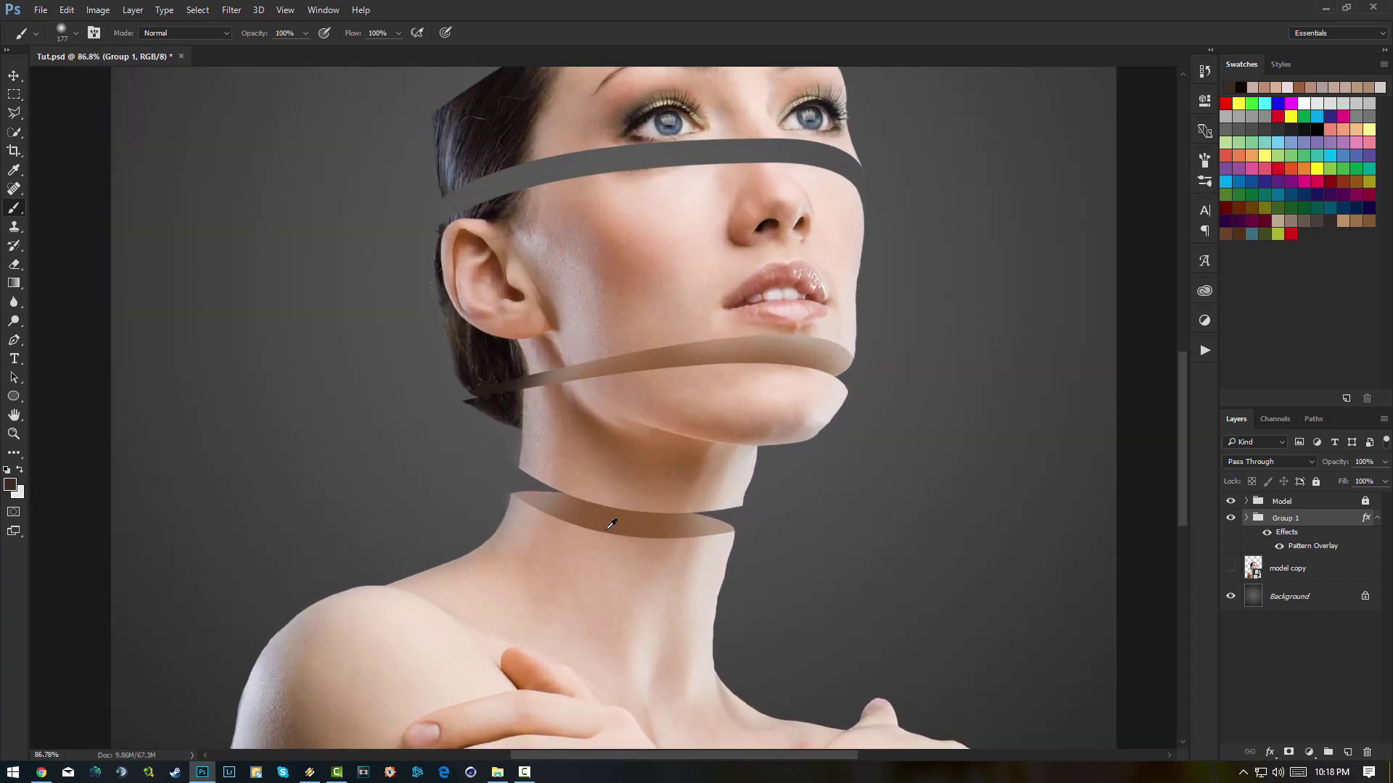
scroll(610, 523, "up", 3)
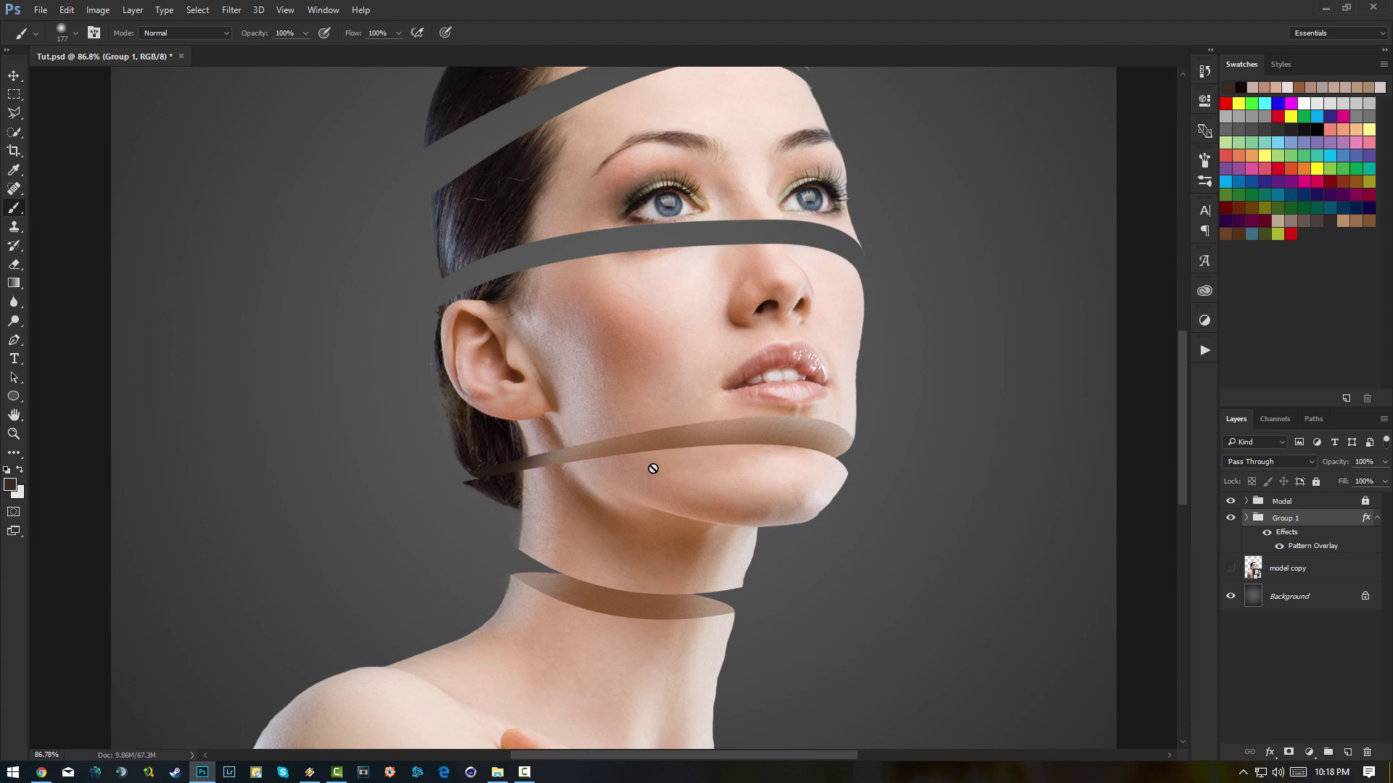
scroll(718, 457, "down", 2)
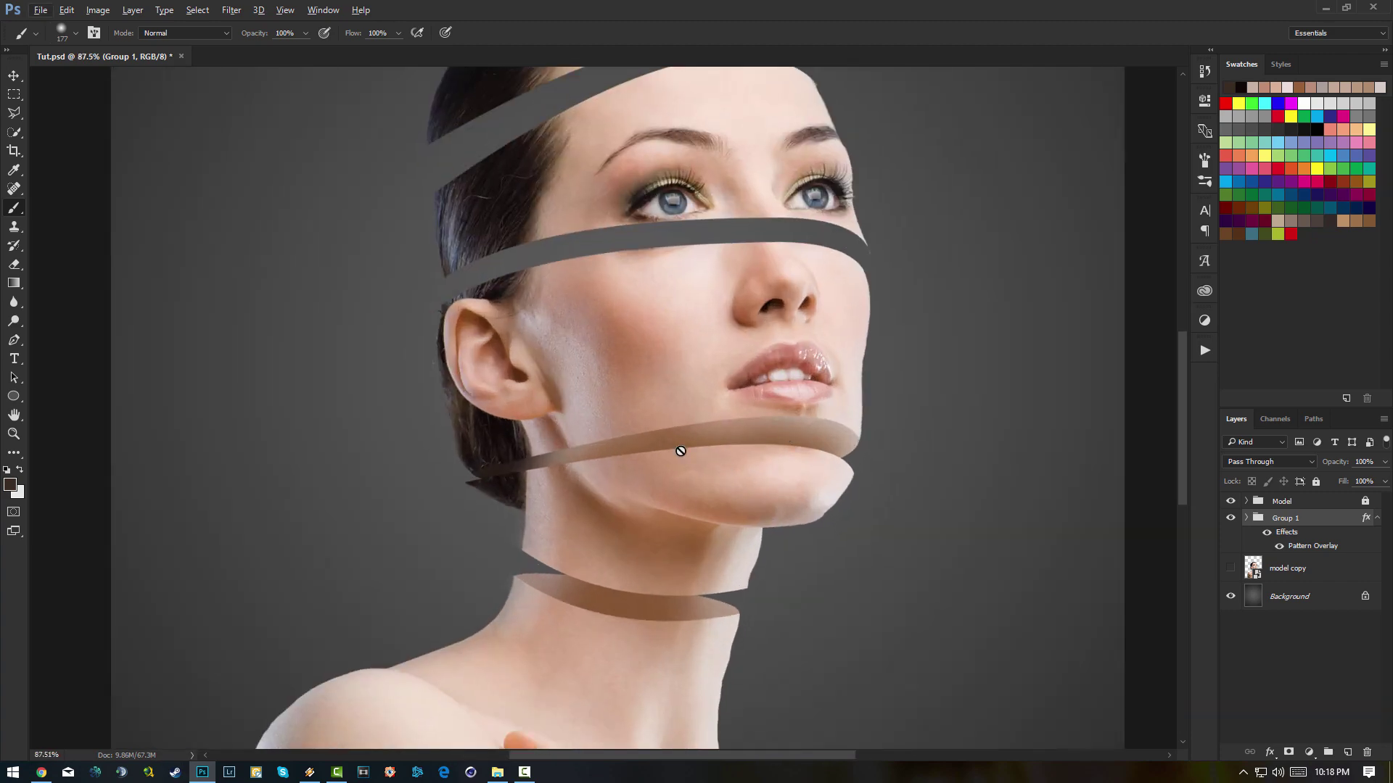
scroll(678, 451, "down", 1)
scroll(676, 464, "down", 4)
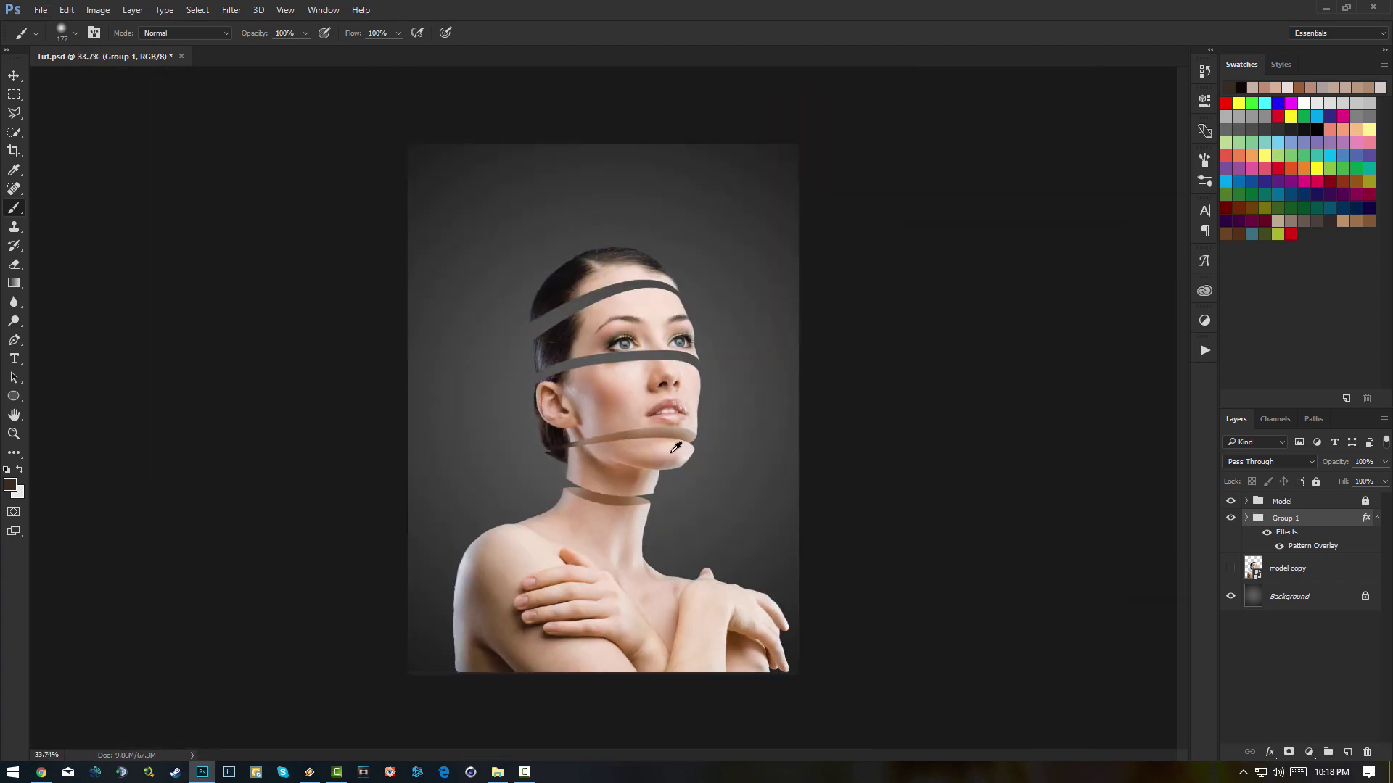
scroll(592, 464, "up", 3)
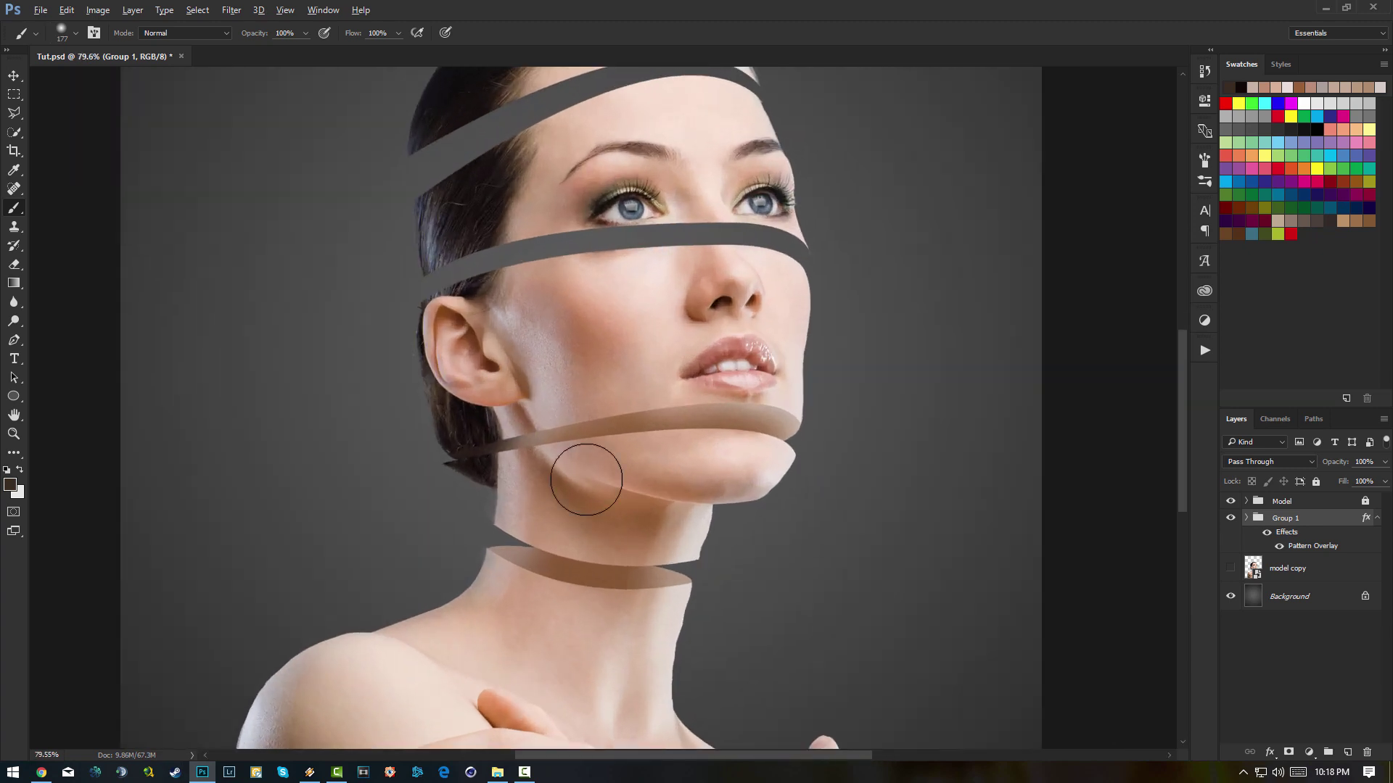
scroll(587, 475, "down", 3)
scroll(586, 479, "up", 1)
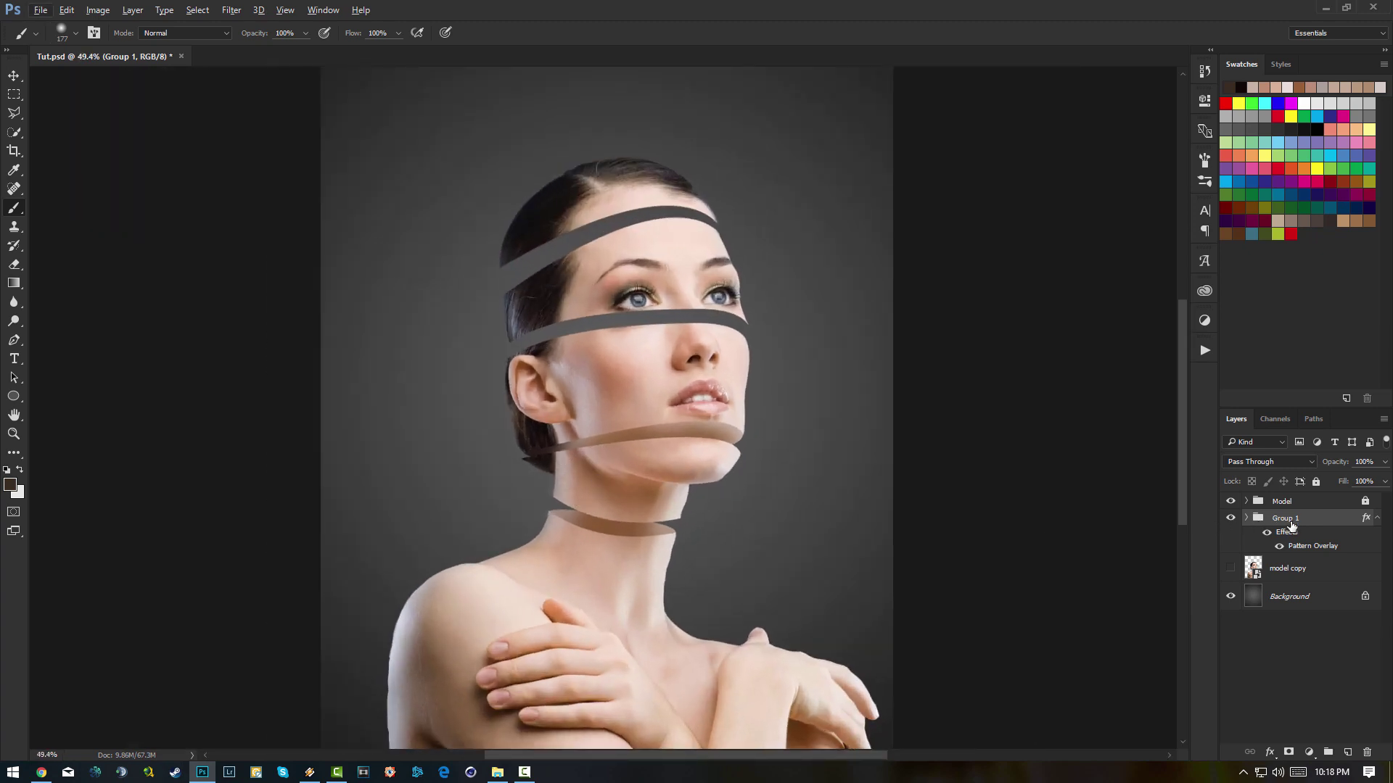